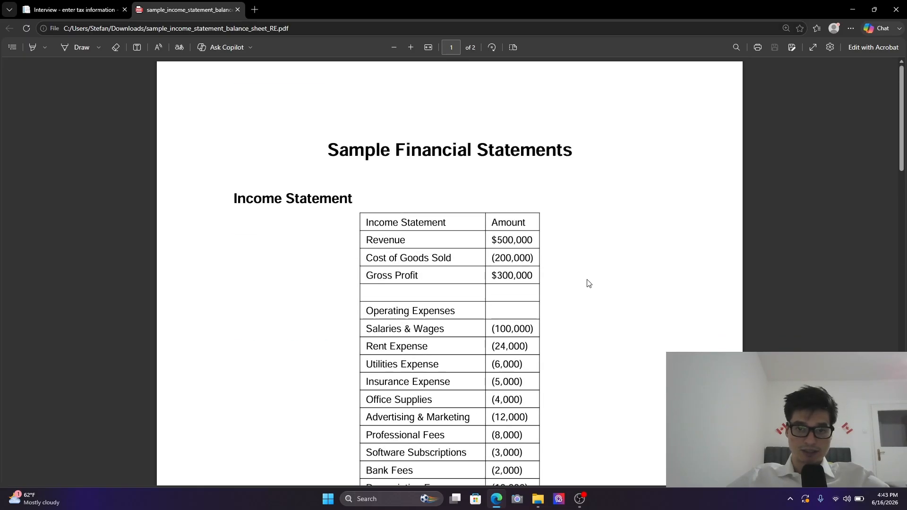
# Review the PDF's income statement and balance sheet, including operating expenses, total assets, and total liabilities and equity.
pyautogui.scroll(-4, 610, 335)
pyautogui.scroll(3, 514, 211)
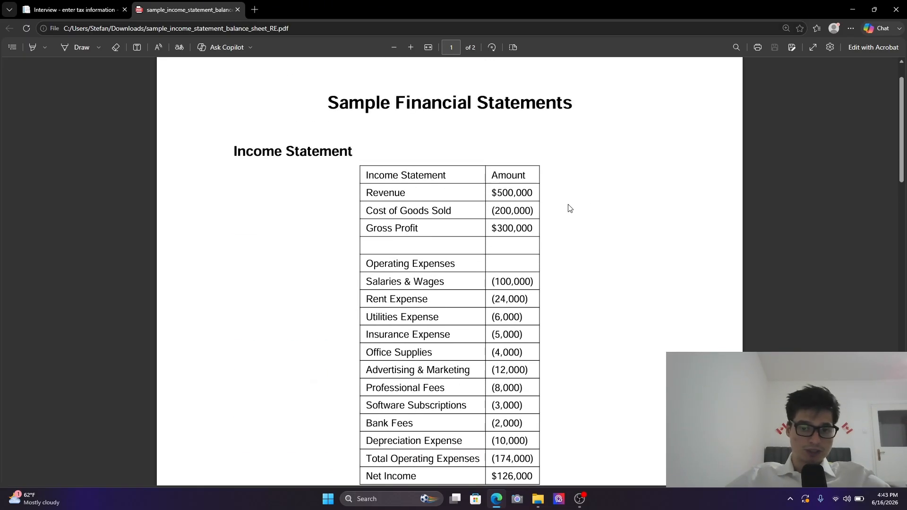
pyautogui.scroll(-2, 570, 208)
pyautogui.moveTo(377, 188); pyautogui.dragTo(435, 378)
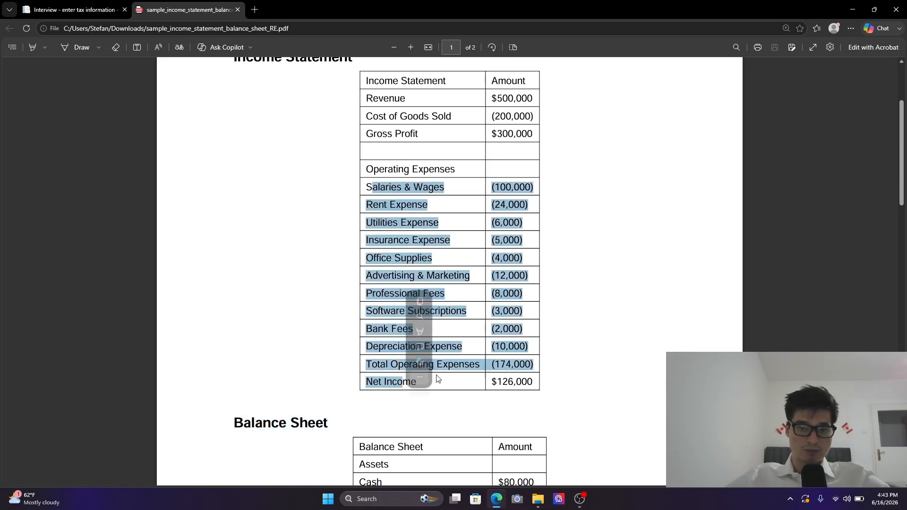
pyautogui.click(434, 377)
pyautogui.scroll(-7, 453, 411)
pyautogui.scroll(-5, 377, 328)
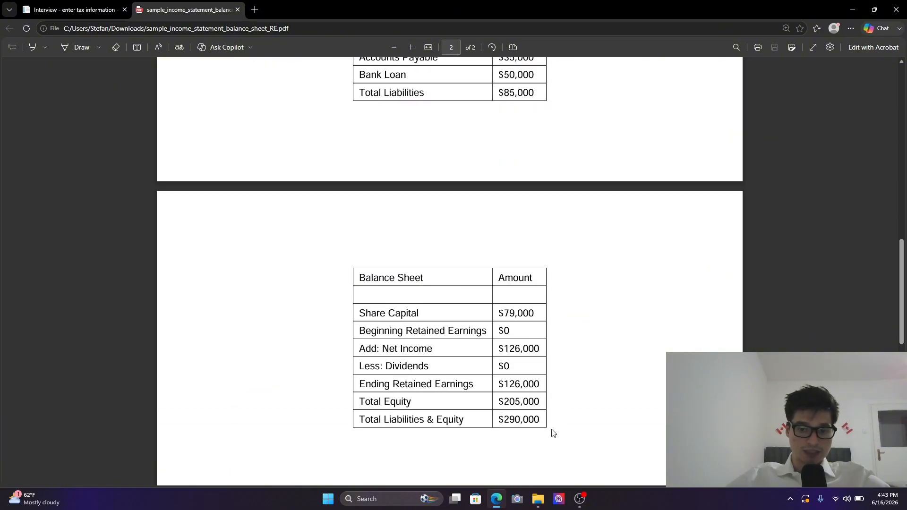
pyautogui.doubleClick(535, 421)
pyautogui.scroll(4, 481, 279)
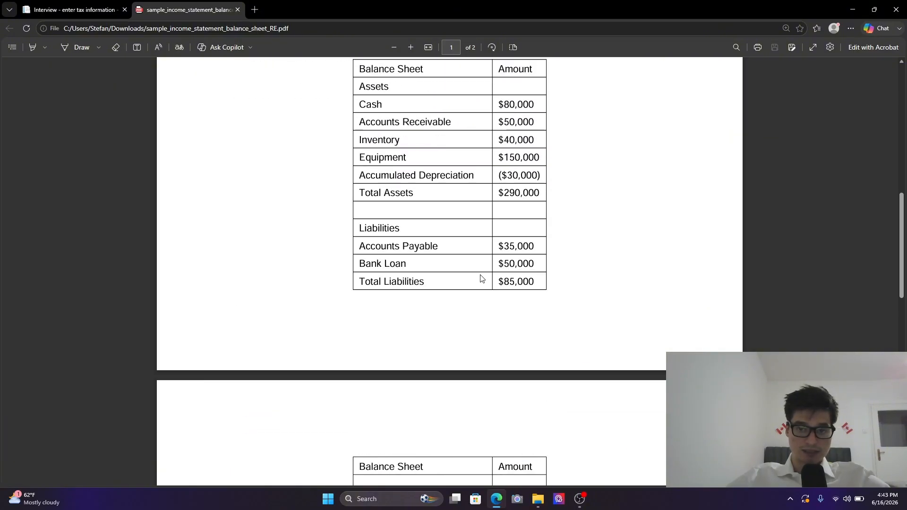
pyautogui.doubleClick(544, 191)
# Switch to the UFile T2 interview and open the Revenue (7000 - 8299) section of the income statement.
pyautogui.hotkey('ctrl', 'Tab')
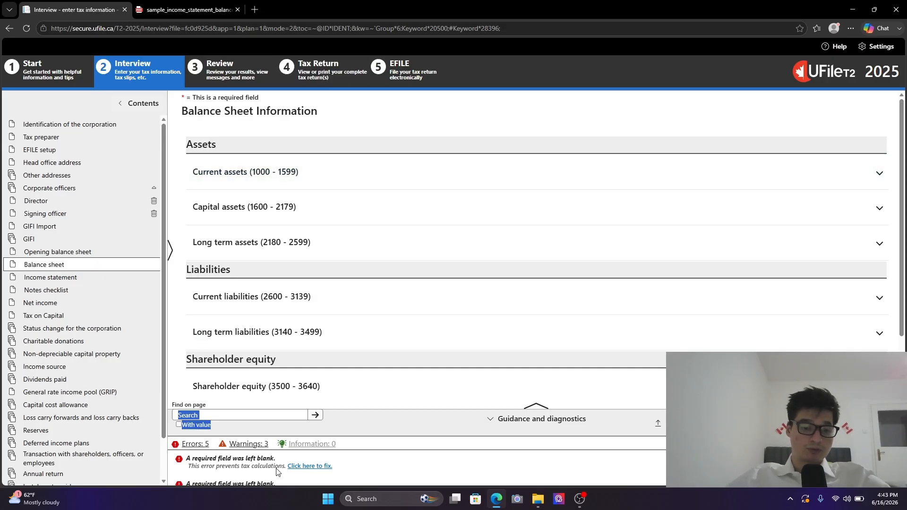
pyautogui.scroll(-2, 277, 472)
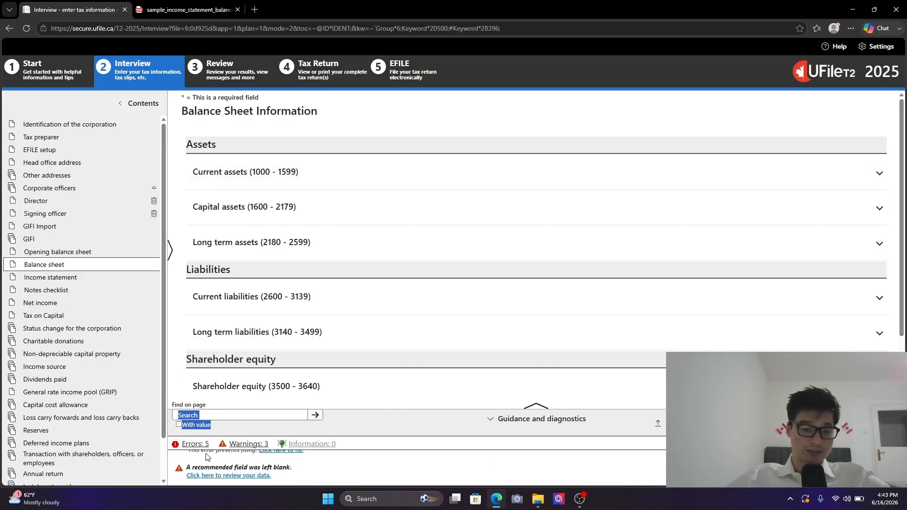
pyautogui.scroll(2, 293, 452)
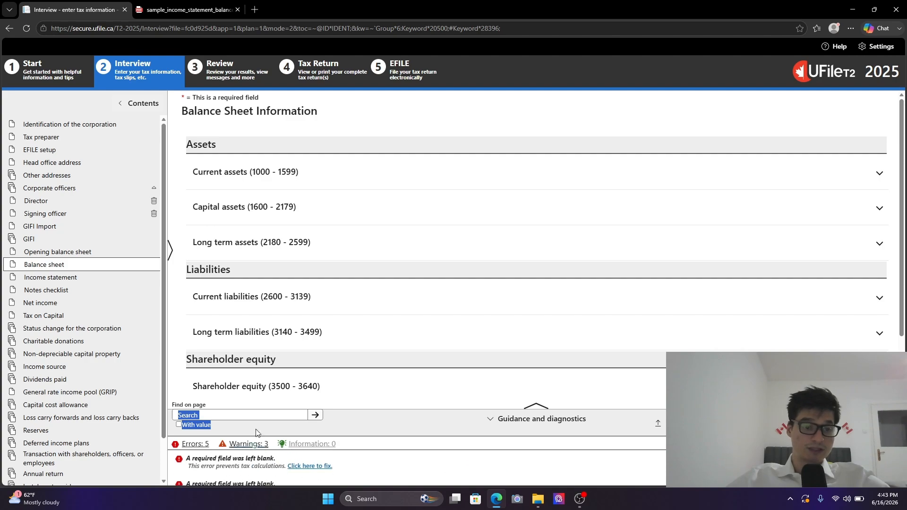
pyautogui.click(69, 277)
pyautogui.click(325, 175)
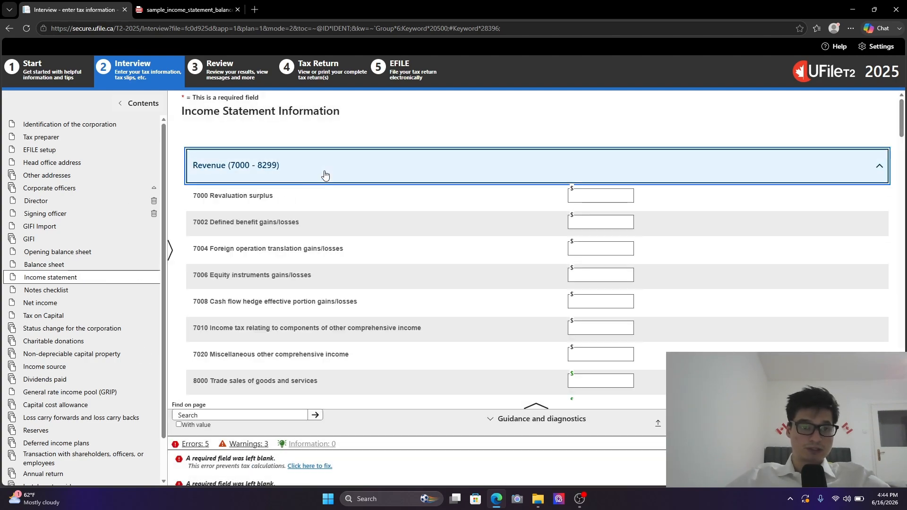
# Copy the Revenue amount from the income statement in the financial statements PDF.
pyautogui.hotkey('ctrl', 'Tab')
pyautogui.moveTo(491, 240); pyautogui.dragTo(545, 245)
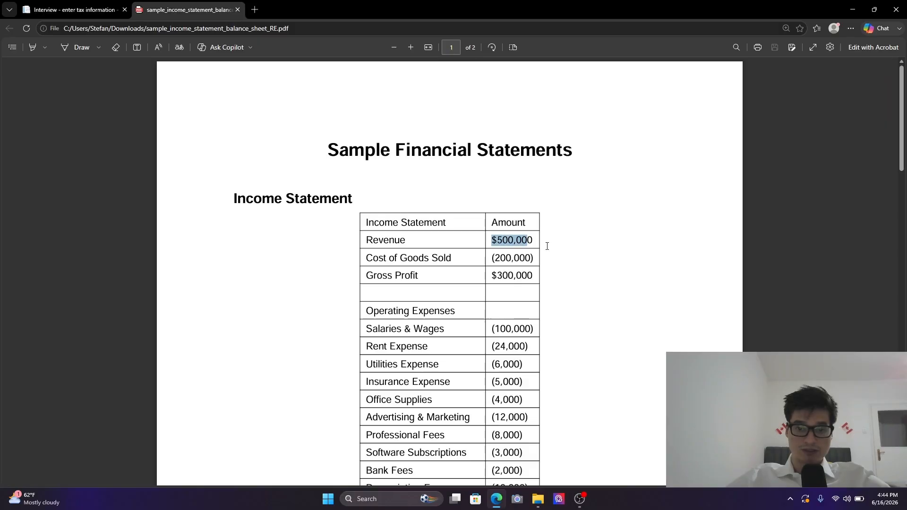
pyautogui.hotkey('ctrl', 'c')
pyautogui.hotkey('ctrl', 'Tab')
# Enter $500,000 on line 8000 Trade sales of goods and services in the Revenue section.
pyautogui.scroll(-3, 371, 273)
pyautogui.scroll(2, 372, 273)
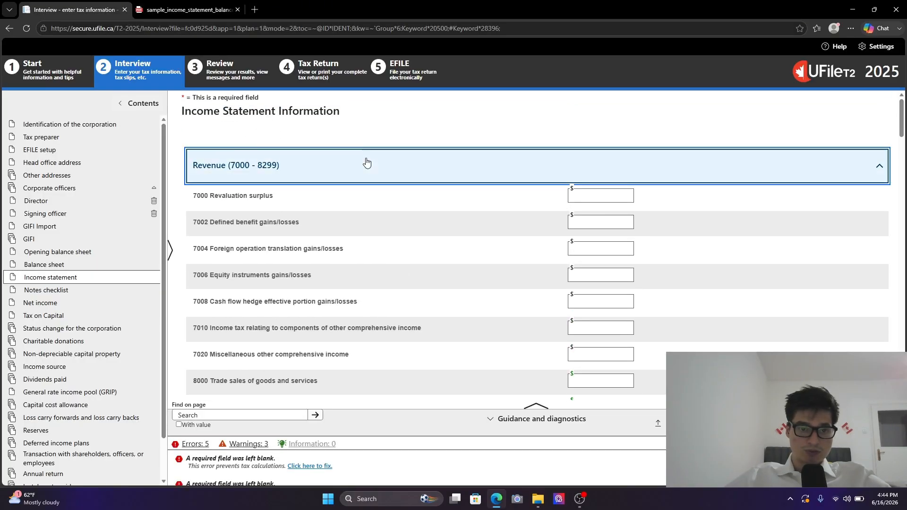
pyautogui.click(367, 162)
pyautogui.click(300, 168)
pyautogui.scroll(-9, 302, 241)
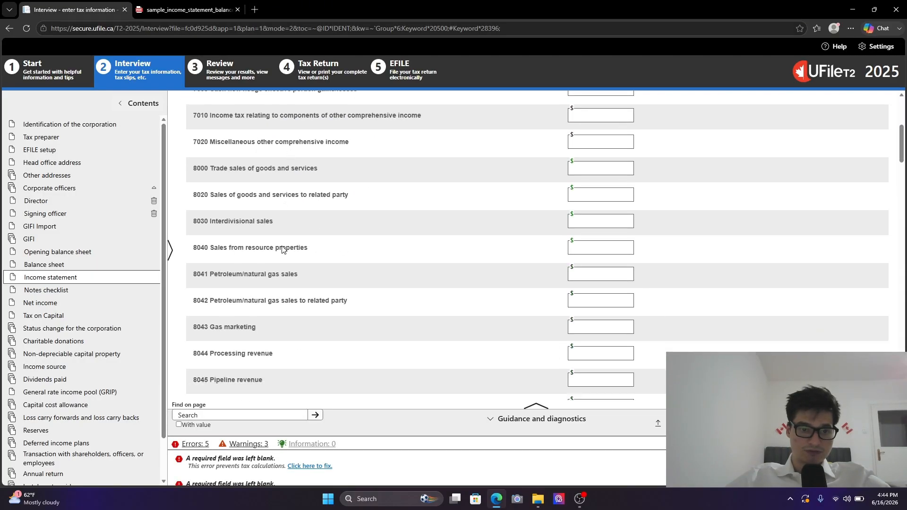
pyautogui.scroll(8, 331, 324)
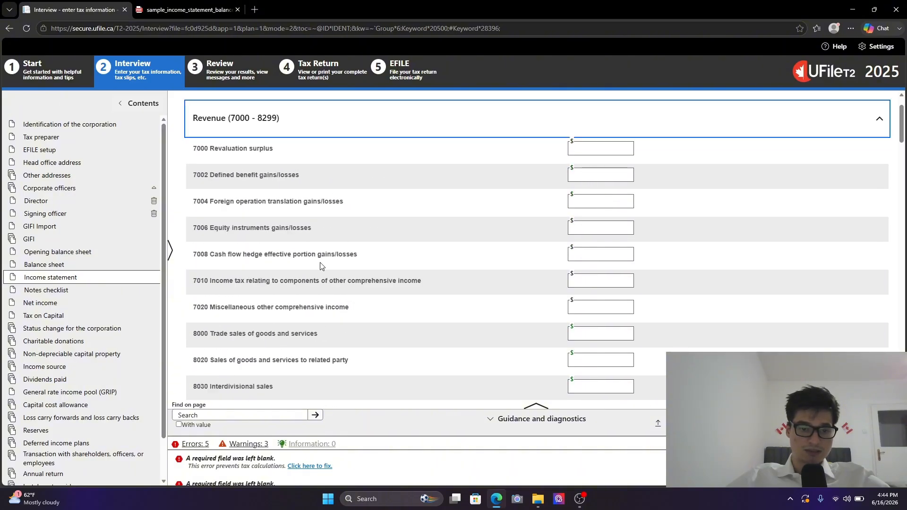
pyautogui.scroll(1, 320, 266)
pyautogui.scroll(-3, 427, 314)
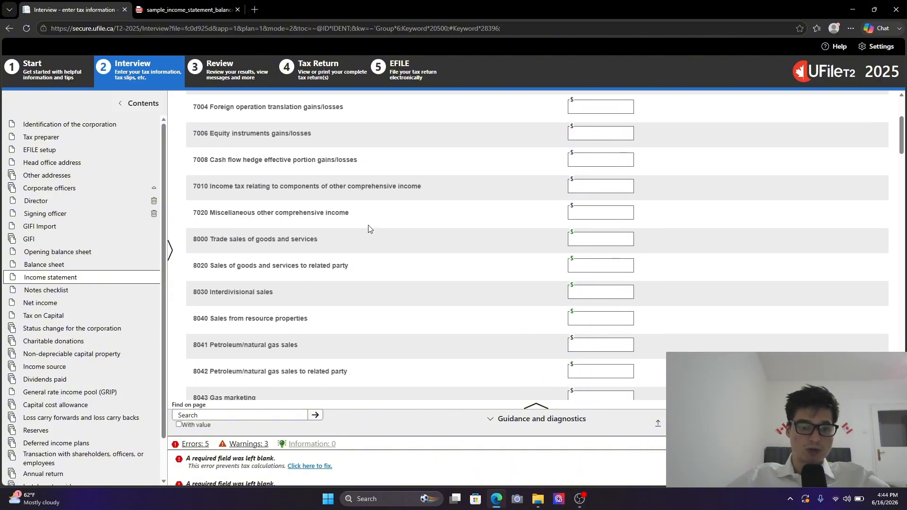
pyautogui.scroll(1, 403, 270)
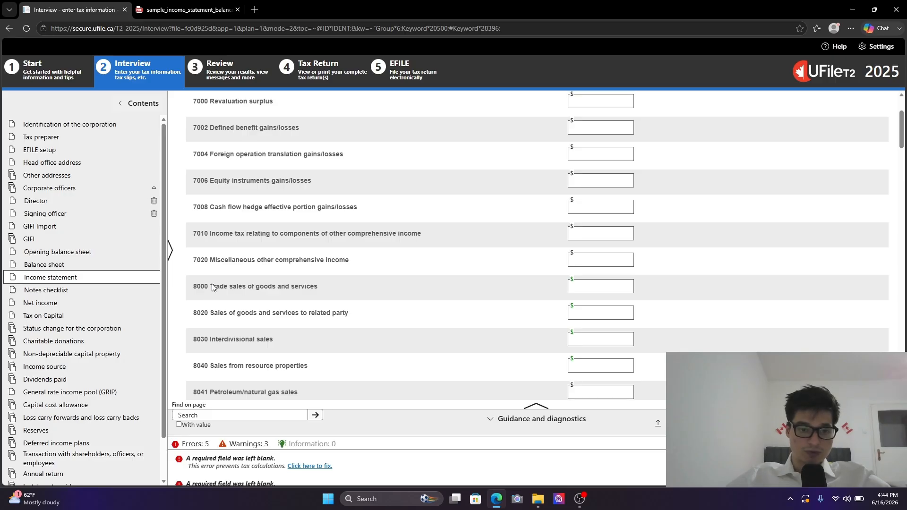
pyautogui.moveTo(212, 287); pyautogui.dragTo(322, 292)
pyautogui.click(322, 290)
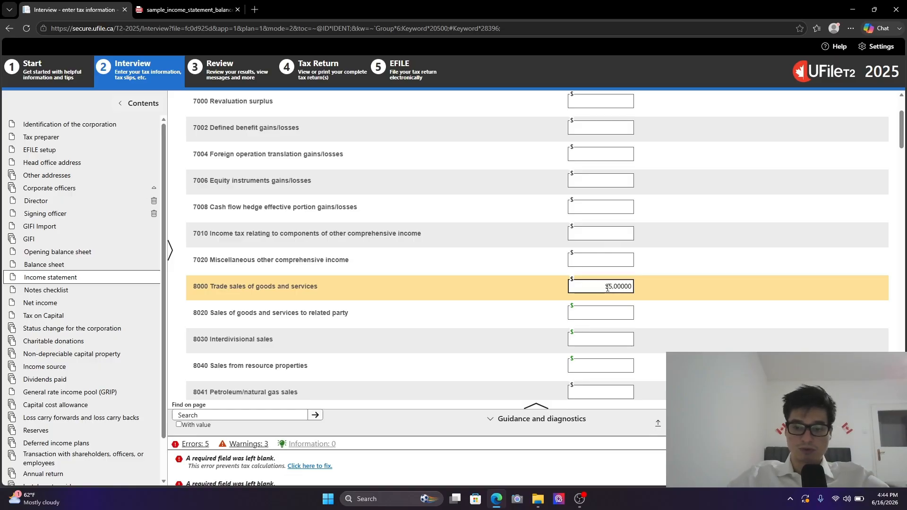
pyautogui.click(562, 241)
# Examine the remaining revenue lines, such as investment, dividend, rental and partnership income, and recheck the amount on line 8000.
pyautogui.scroll(-11, 562, 258)
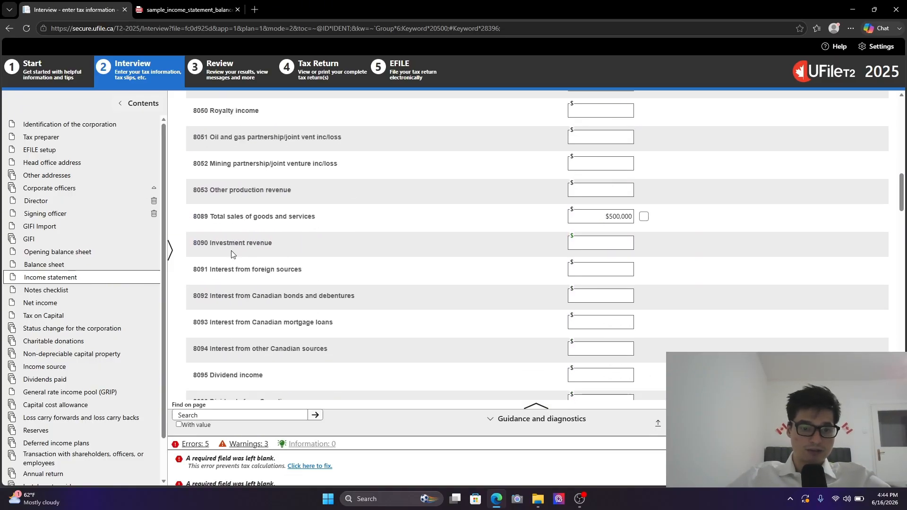
pyautogui.scroll(-2, 255, 288)
pyautogui.click(273, 289)
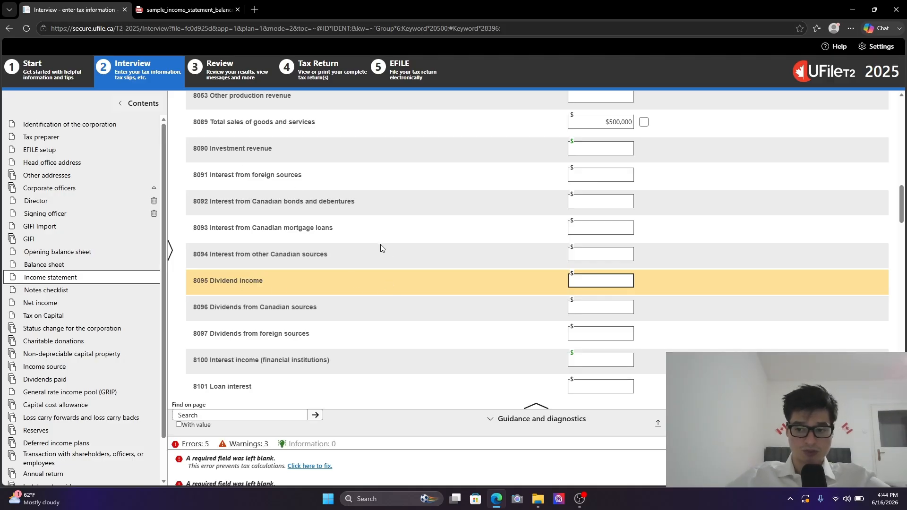
pyautogui.scroll(-1, 352, 263)
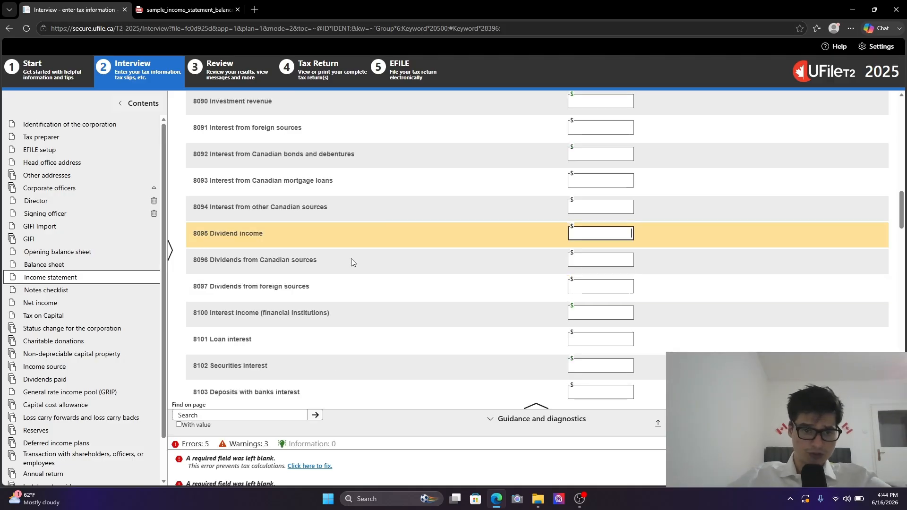
pyautogui.scroll(-10, 506, 179)
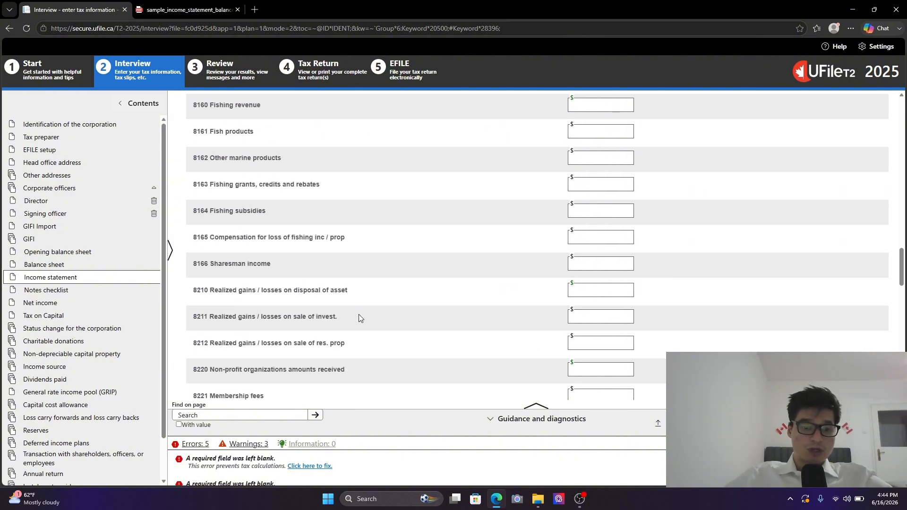
pyautogui.scroll(6, 360, 316)
pyautogui.scroll(-8, 445, 282)
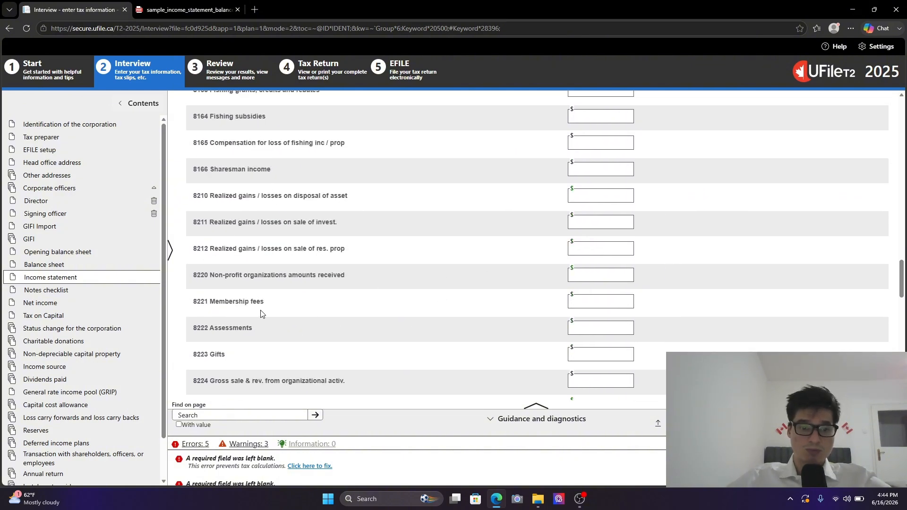
pyautogui.scroll(-4, 360, 296)
pyautogui.scroll(-6, 239, 265)
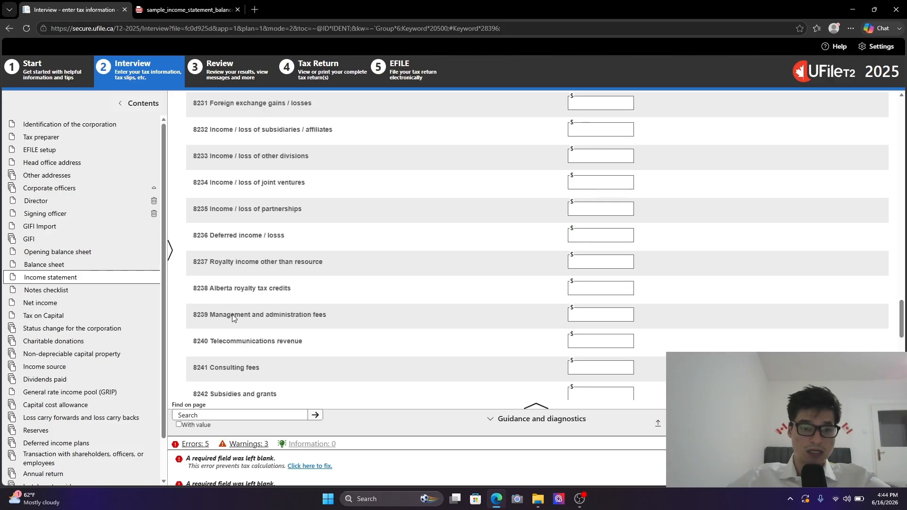
pyautogui.scroll(-6, 330, 330)
pyautogui.scroll(13, 365, 257)
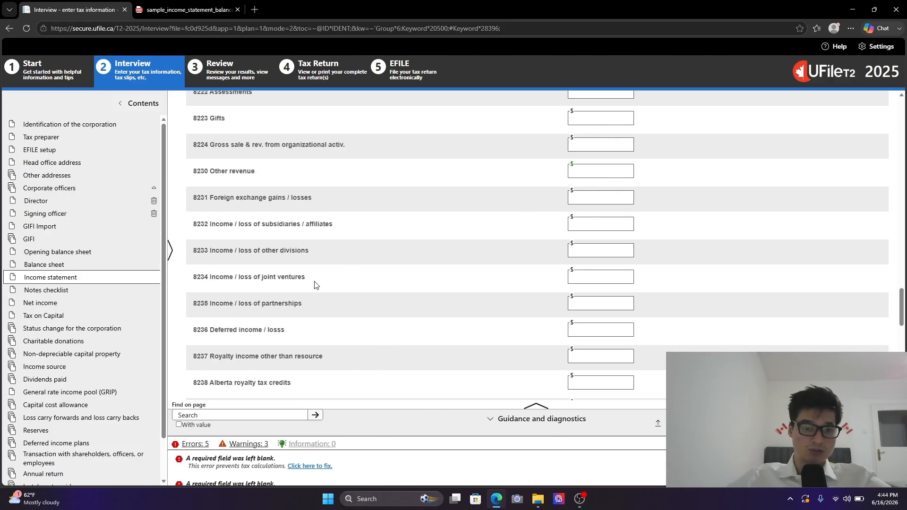
pyautogui.scroll(1, 284, 285)
pyautogui.moveTo(219, 245); pyautogui.dragTo(323, 245)
pyautogui.scroll(10, 316, 257)
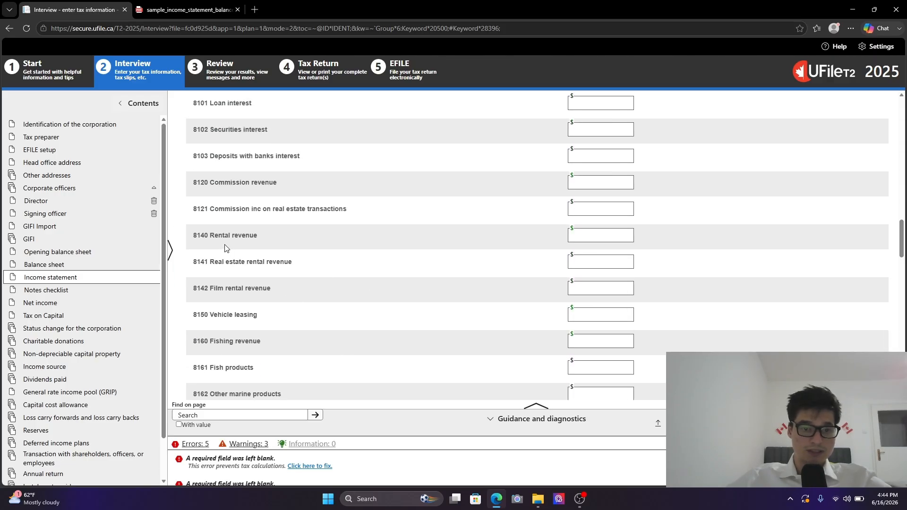
pyautogui.scroll(6, 418, 265)
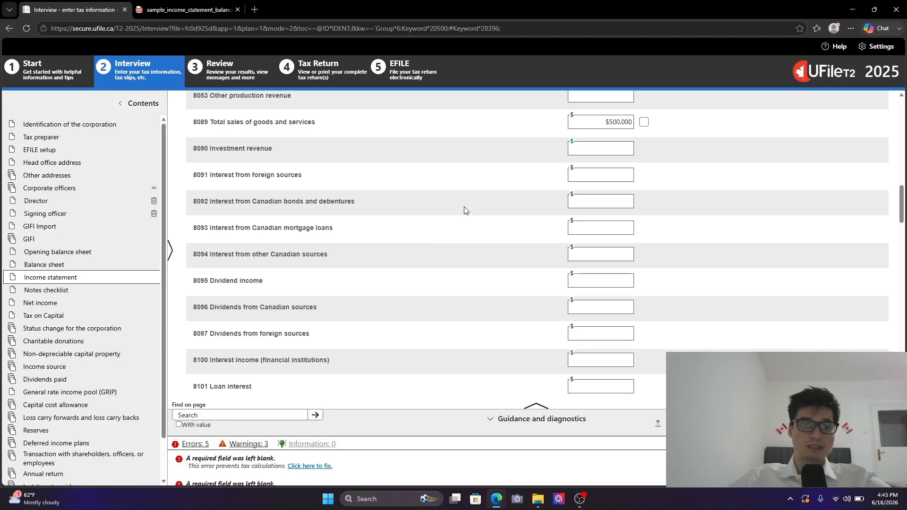
pyautogui.scroll(4, 454, 215)
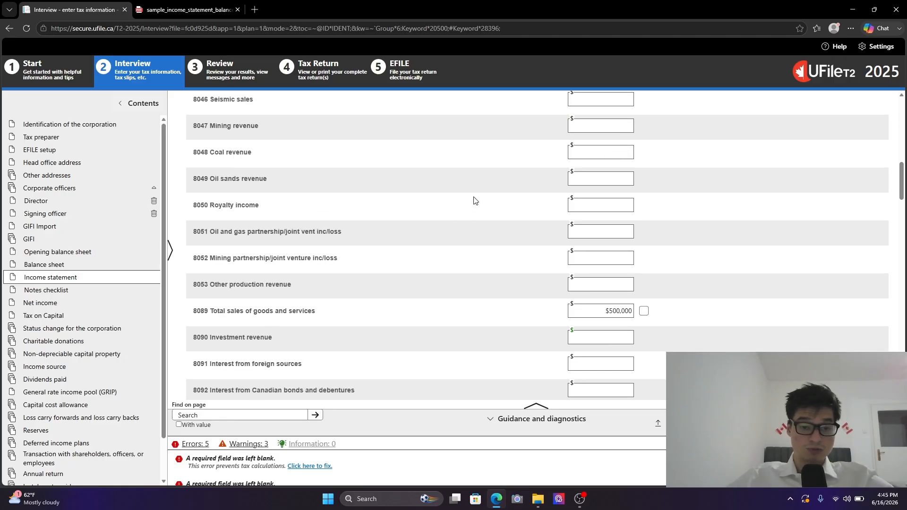
pyautogui.scroll(10, 507, 269)
pyautogui.scroll(-4, 600, 219)
pyautogui.moveTo(596, 196); pyautogui.dragTo(637, 193)
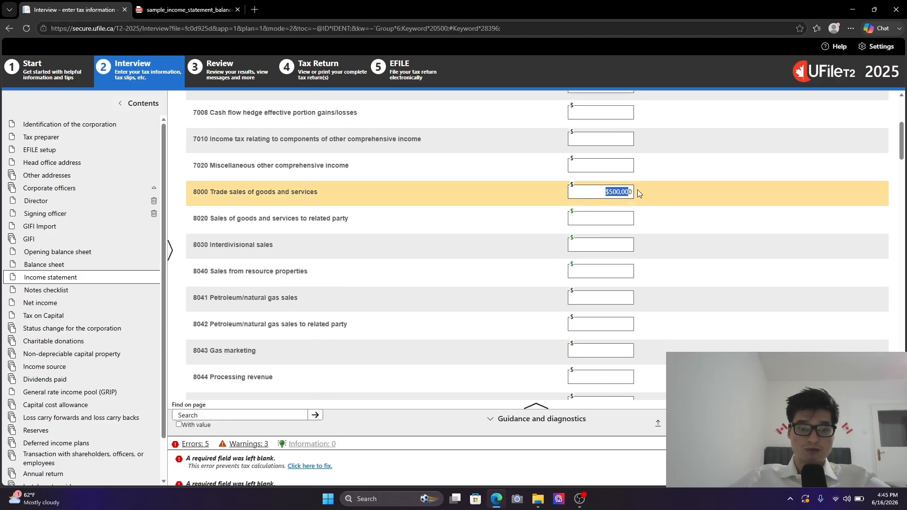
# Collapse the Revenue section, open the cost of sales section, and enter 200000 on line 8360 Trades and sub-contracts.
pyautogui.scroll(4, 727, 325)
pyautogui.click(530, 167)
pyautogui.click(397, 205)
pyautogui.hotkey('ctrl', 'Tab')
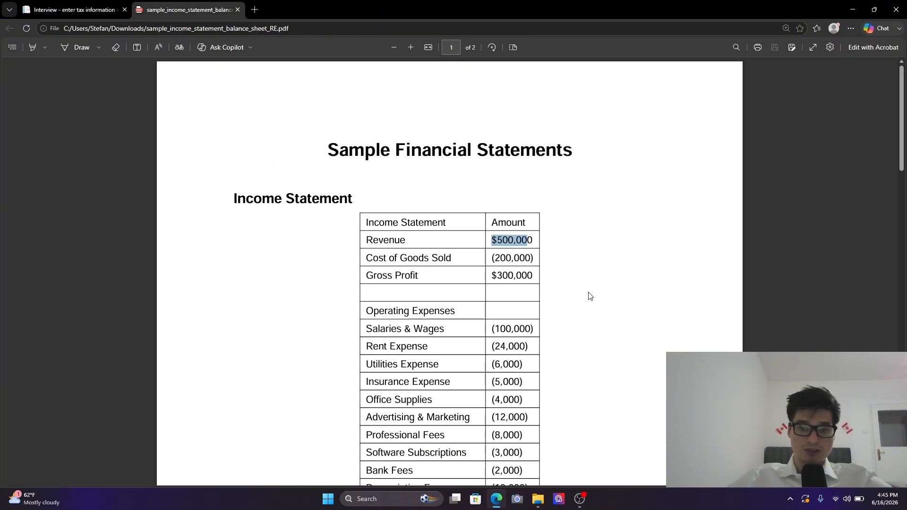
pyautogui.hotkey('ctrl', 'Tab')
pyautogui.scroll(-3, 339, 256)
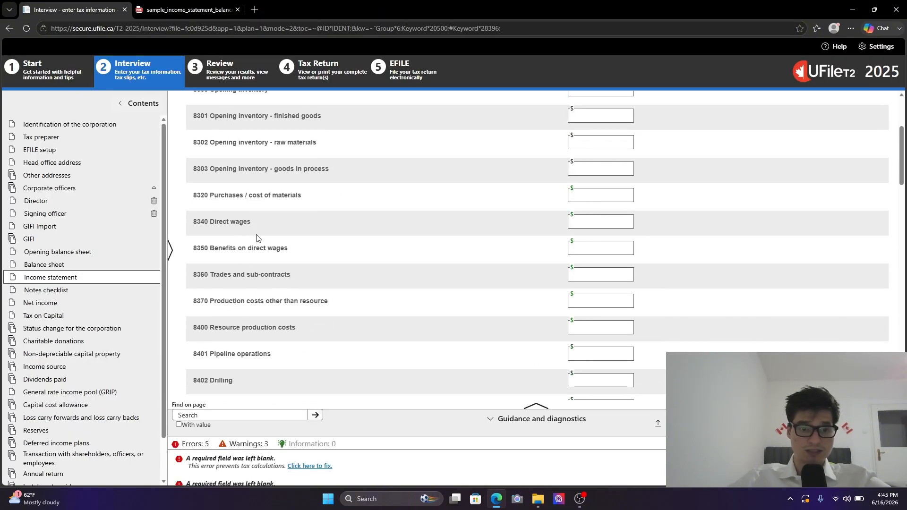
pyautogui.click(289, 226)
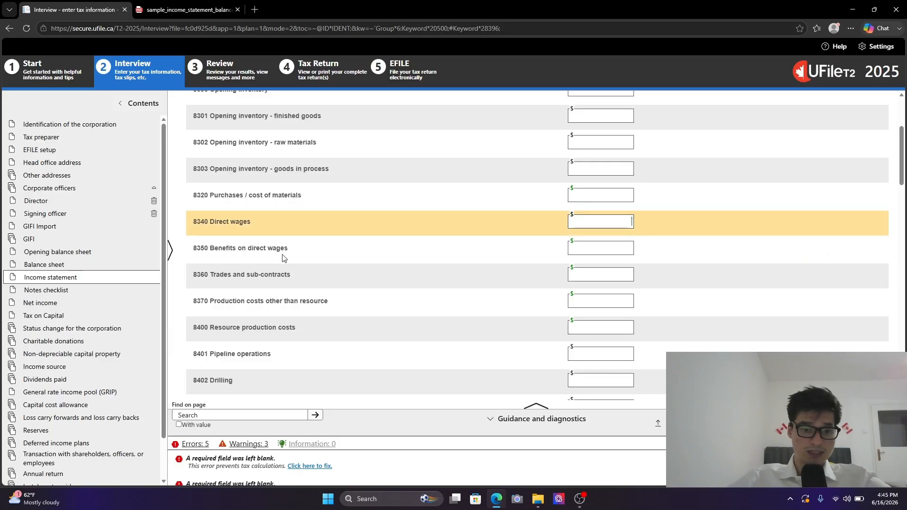
pyautogui.click(614, 273)
pyautogui.write('200000')
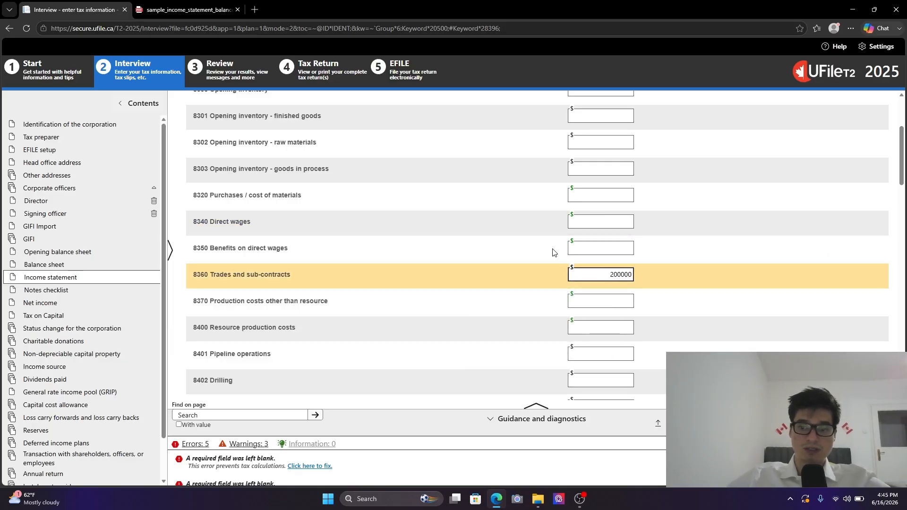
# Compare the calculated cost of sales and gross profit on lines 8518 and 8519 with the PDF income statement.
pyautogui.scroll(-12, 554, 253)
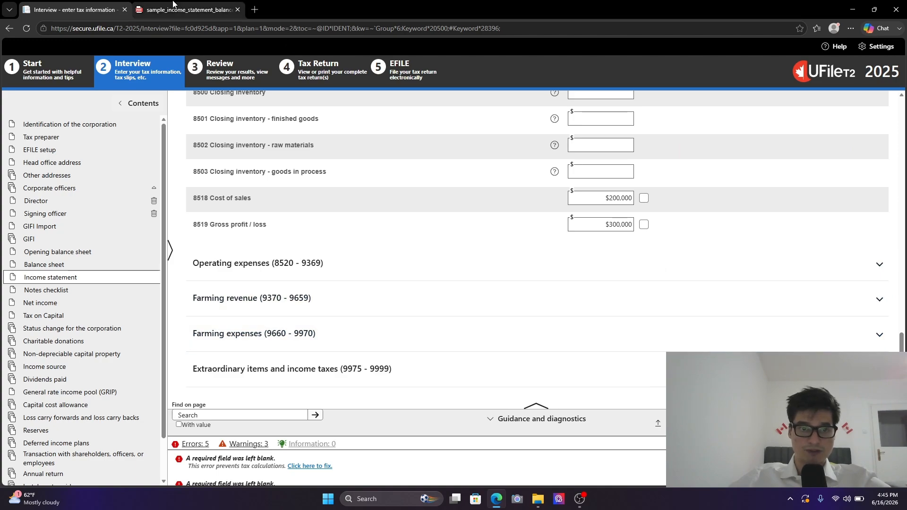
pyautogui.click(187, 9)
pyautogui.moveTo(514, 275); pyautogui.dragTo(491, 275)
pyautogui.scroll(-3, 589, 366)
pyautogui.hotkey('ctrl', 'Tab')
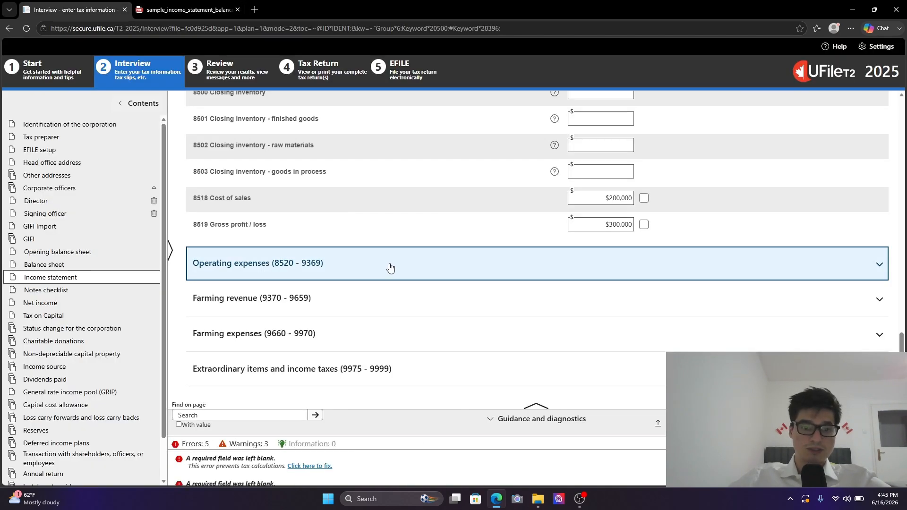
# Expand the Operating expenses (8520 - 9369) section and consult the expense list in the PDF.
pyautogui.click(427, 265)
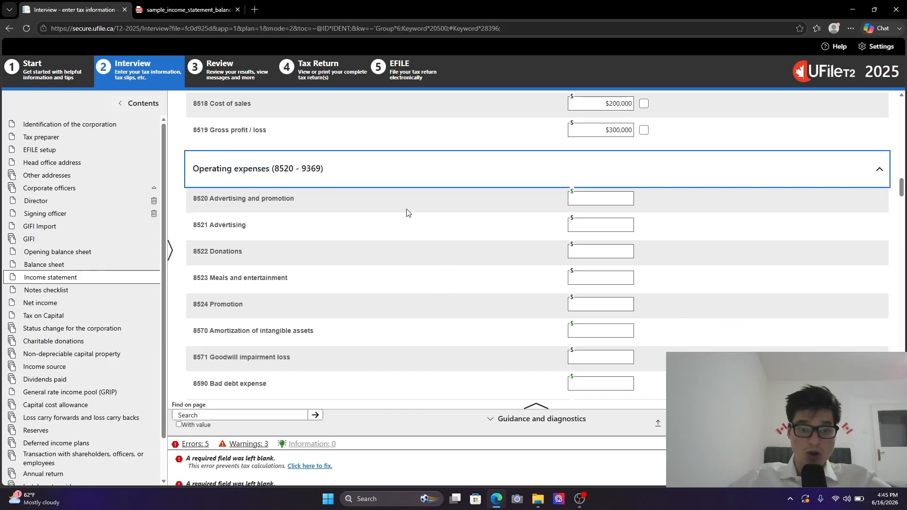
pyautogui.hotkey('ctrl', 'Tab')
pyautogui.hotkey('ctrl', 'Tab')
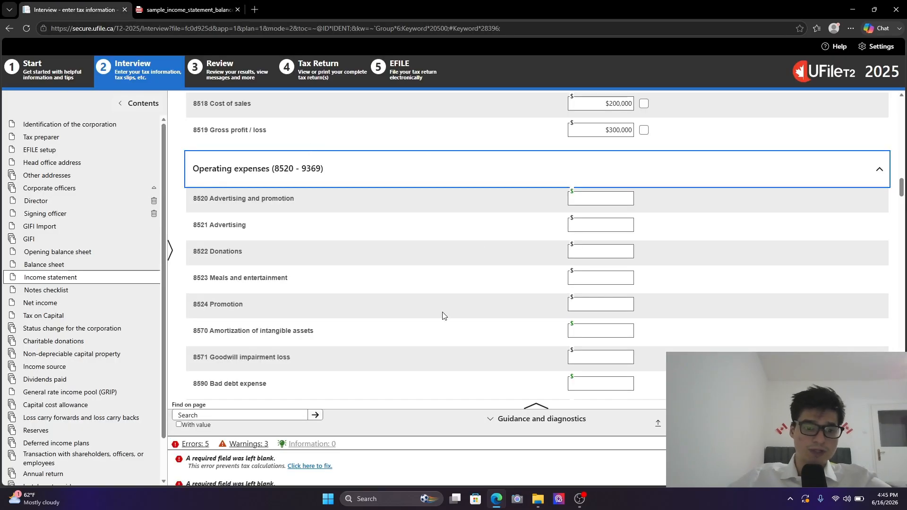
# Find the salaries line in the operating expenses and enter 100000 on line 9060 Salaries and wages.
pyautogui.hotkey('ctrl', 'f')
pyautogui.write('sak')
pyautogui.write('ari')
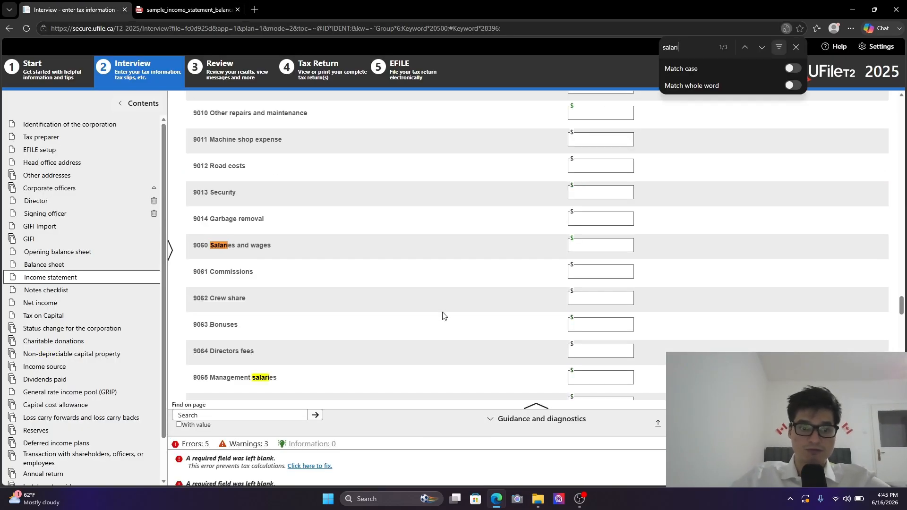
pyautogui.hotkey('ctrl', 'Tab')
pyautogui.hotkey('ctrl', 'Tab')
pyautogui.click(604, 249)
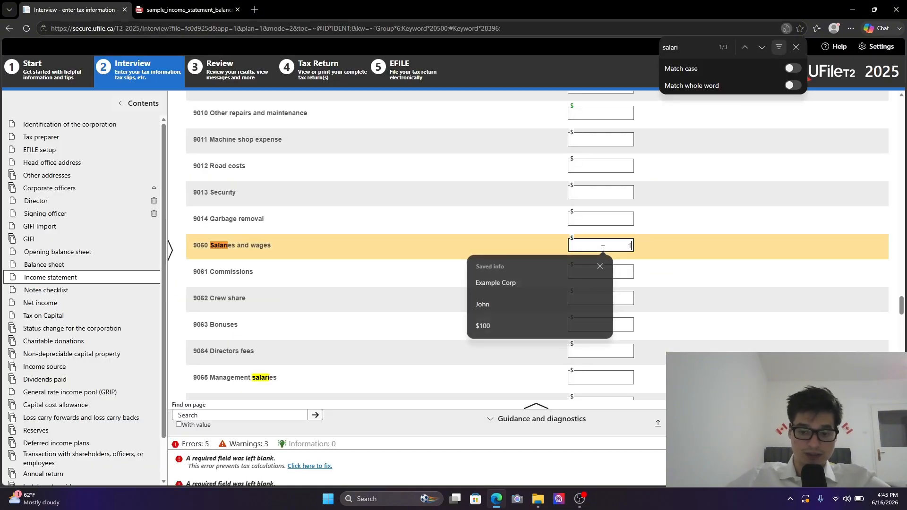
pyautogui.write('100000')
pyautogui.click(581, 197)
# Look up the rent expense in the PDF, find the rental lines, and enter 24000 on line 8910 Rental.
pyautogui.hotkey('ctrl', 'Tab')
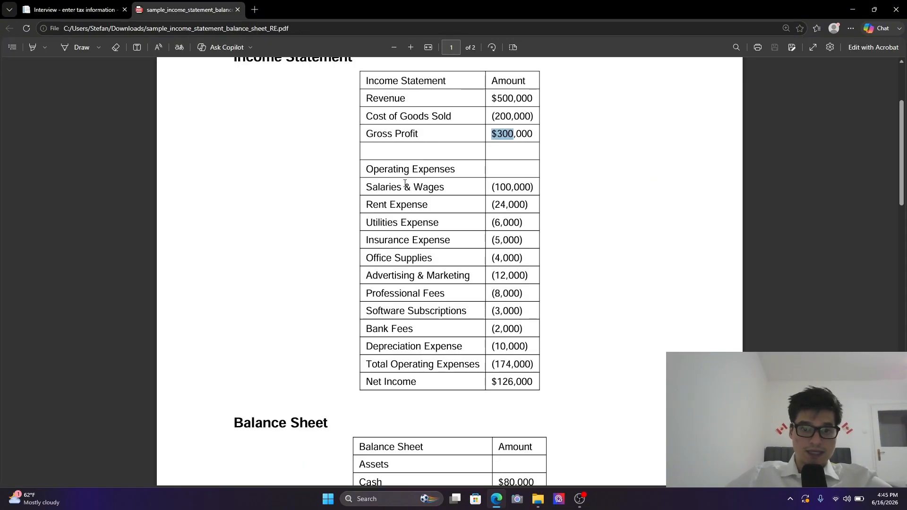
pyautogui.doubleClick(415, 189)
pyautogui.hotkey('ctrl', 'Tab')
pyautogui.moveTo(689, 50); pyautogui.dragTo(645, 58)
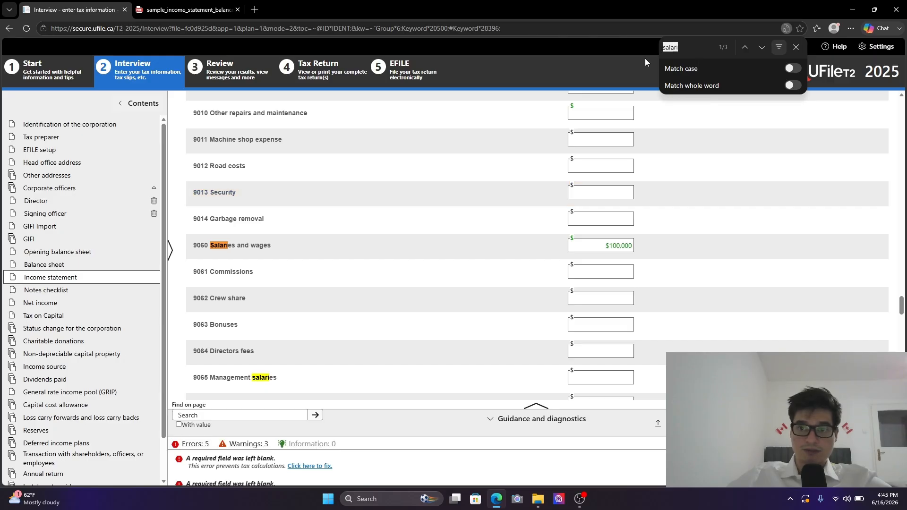
pyautogui.write('rental')
pyautogui.scroll(-1, 572, 149)
pyautogui.press('Return')
pyautogui.press('Return')
pyautogui.press('Return')
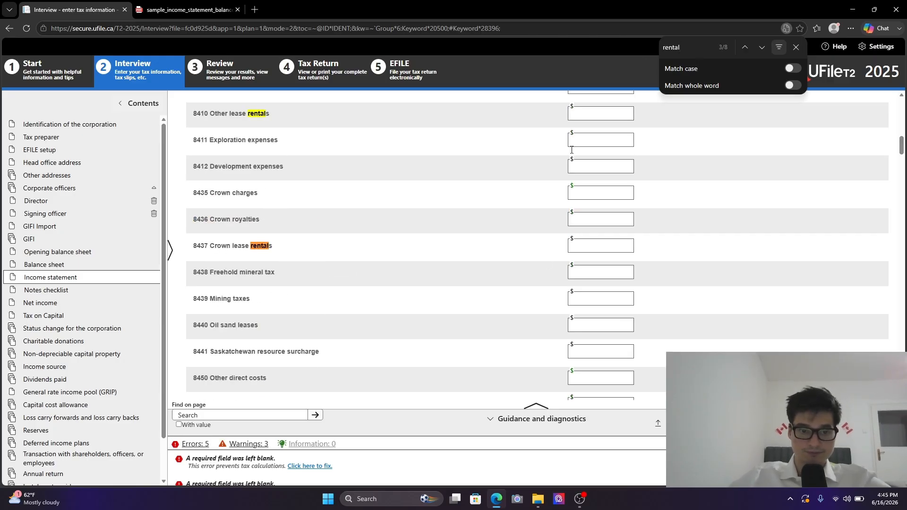
pyautogui.click(592, 221)
pyautogui.click(601, 239)
pyautogui.hotkey('ctrl', 'Tab')
pyautogui.hotkey('ctrl', 'Tab')
pyautogui.press('Tab')
pyautogui.write('2')
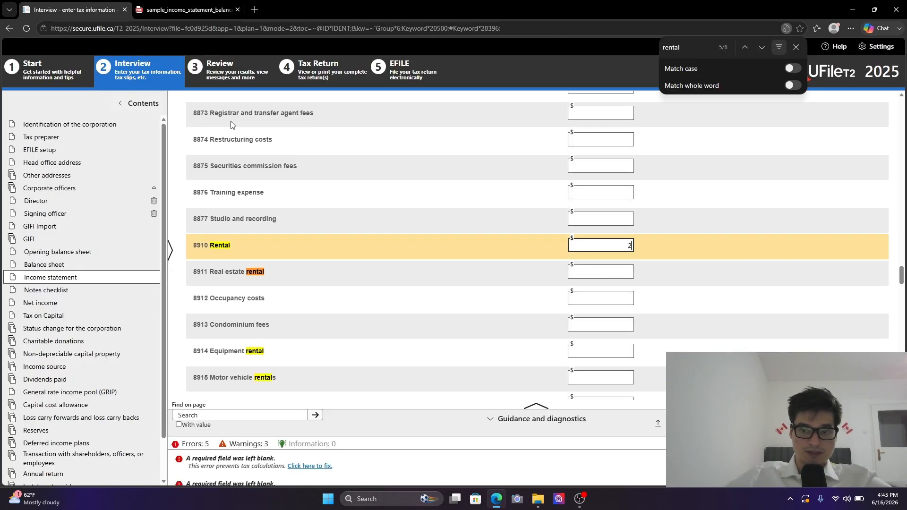
# Look up the utilities expense in the PDF and enter 6000 on line 9220 Utilities.
pyautogui.hotkey('ctrl', 'Tab')
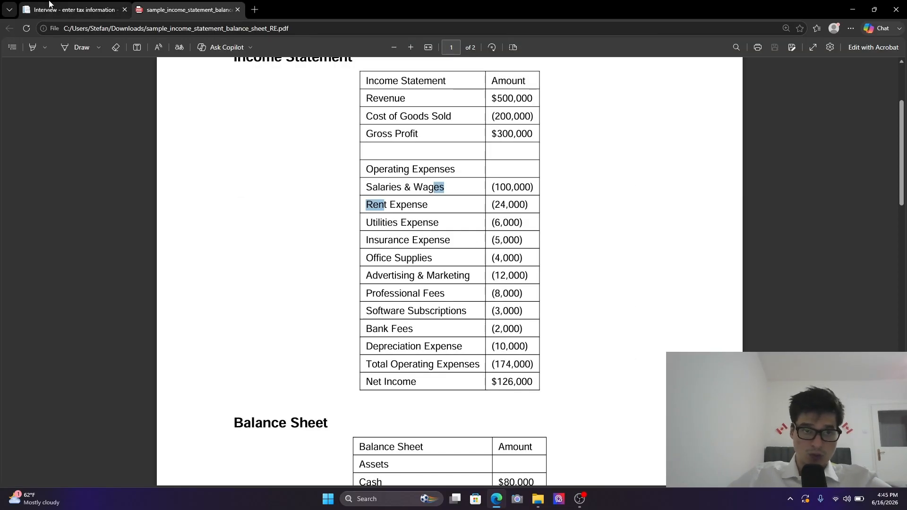
pyautogui.hotkey('ctrl', 'Tab')
pyautogui.moveTo(682, 46); pyautogui.dragTo(561, 55)
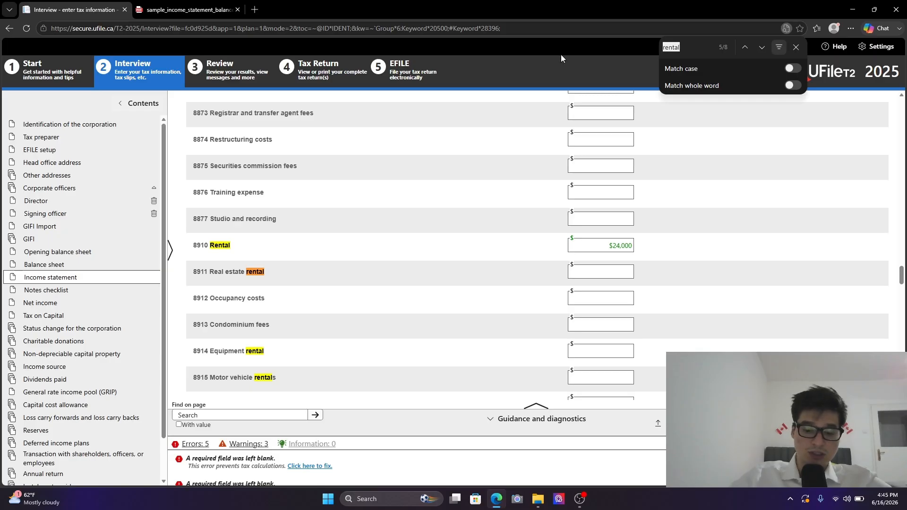
pyautogui.write('utilitie')
pyautogui.hotkey('ctrl', 'Tab')
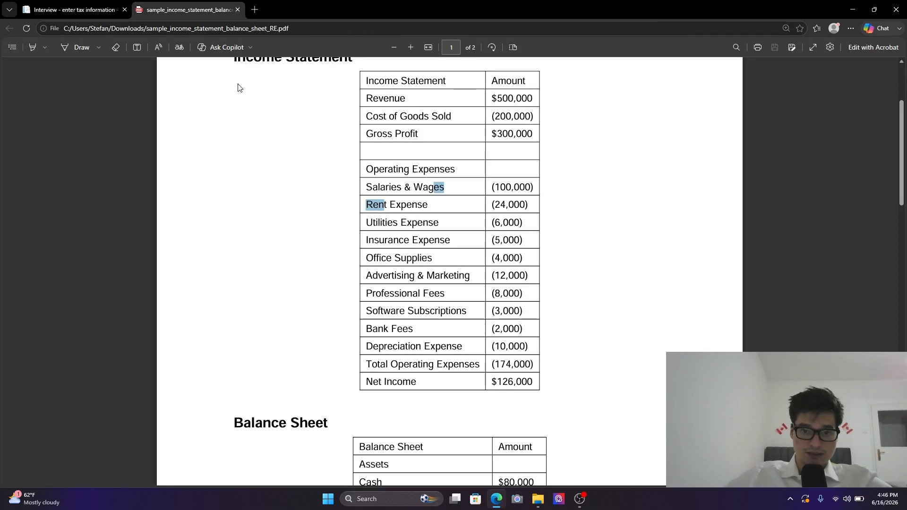
pyautogui.click(48, 11)
pyautogui.click(621, 241)
pyautogui.write('60000')
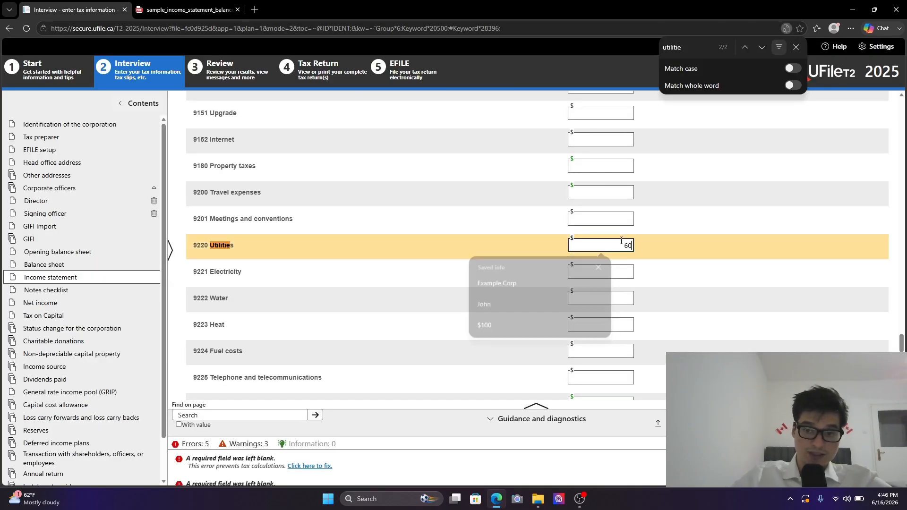
pyautogui.click(618, 214)
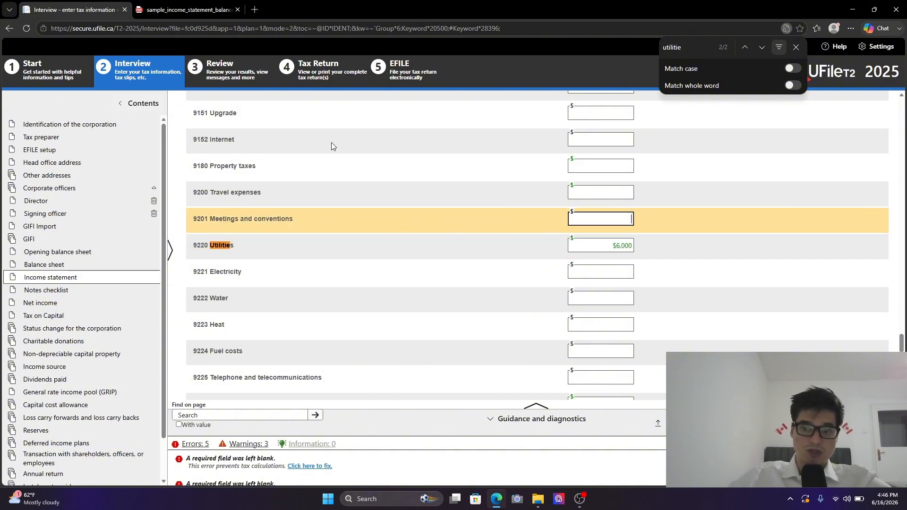
# Look up the insurance expense in the PDF and enter 5000 on line 8690 Insurance.
pyautogui.click(183, 18)
pyautogui.moveTo(446, 240); pyautogui.dragTo(385, 240)
pyautogui.click(68, 8)
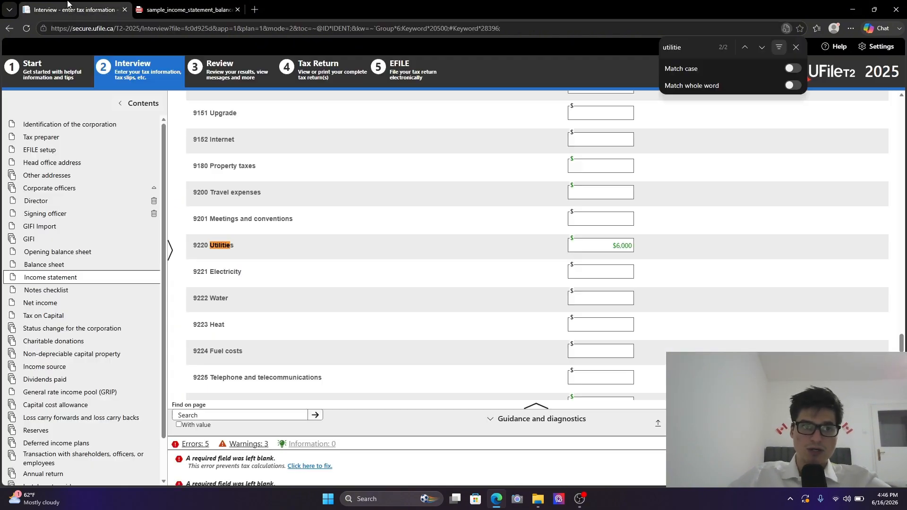
pyautogui.moveTo(699, 51); pyautogui.dragTo(622, 54)
pyautogui.write('insurance')
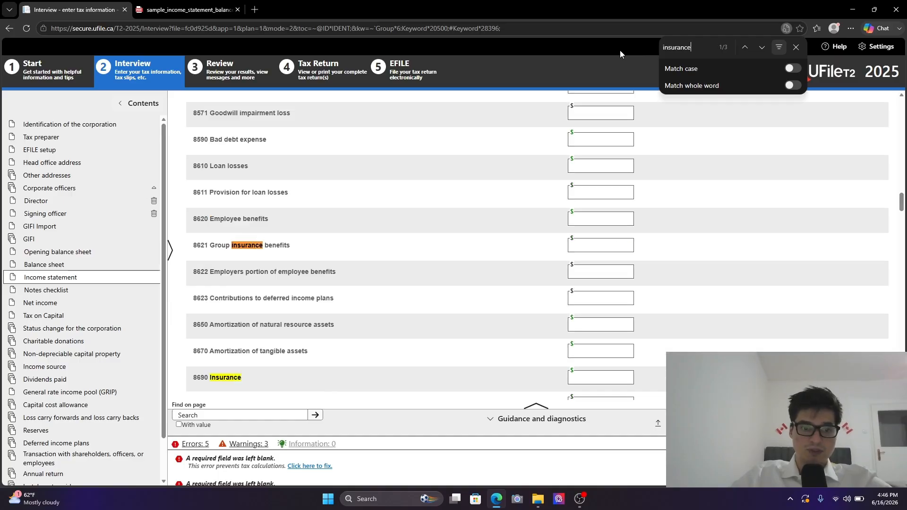
pyautogui.click(570, 333)
pyautogui.click(185, 9)
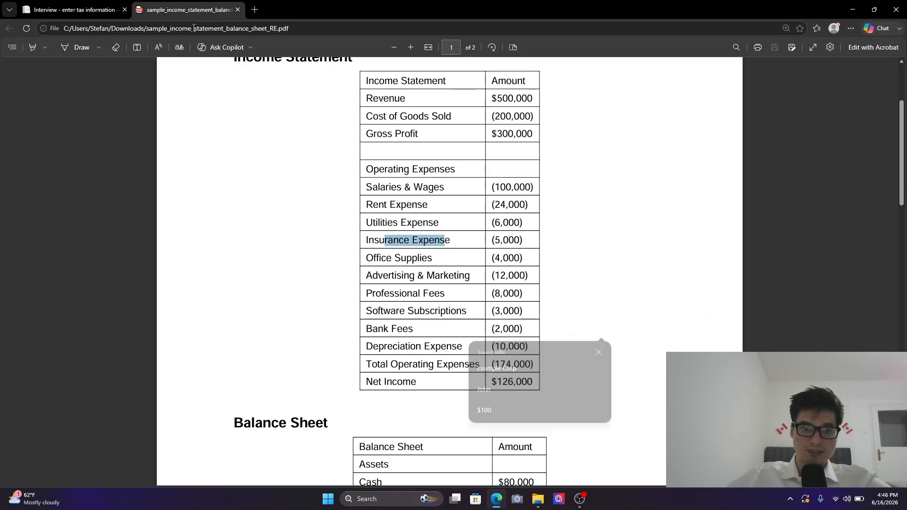
pyautogui.click(48, 9)
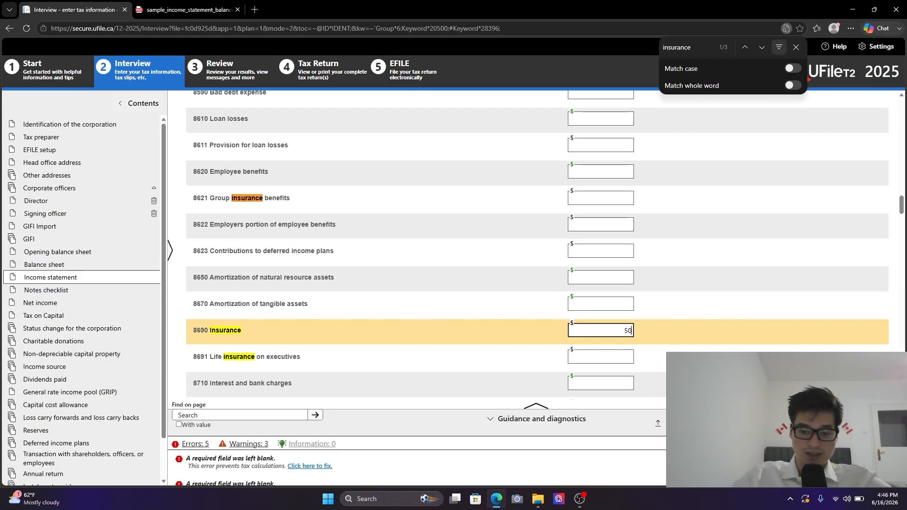
pyautogui.write('000')
# Look up the office supplies amount in the PDF and enter 4000 on line 8810 Office expenses.
pyautogui.hotkey('ctrl', 'Tab')
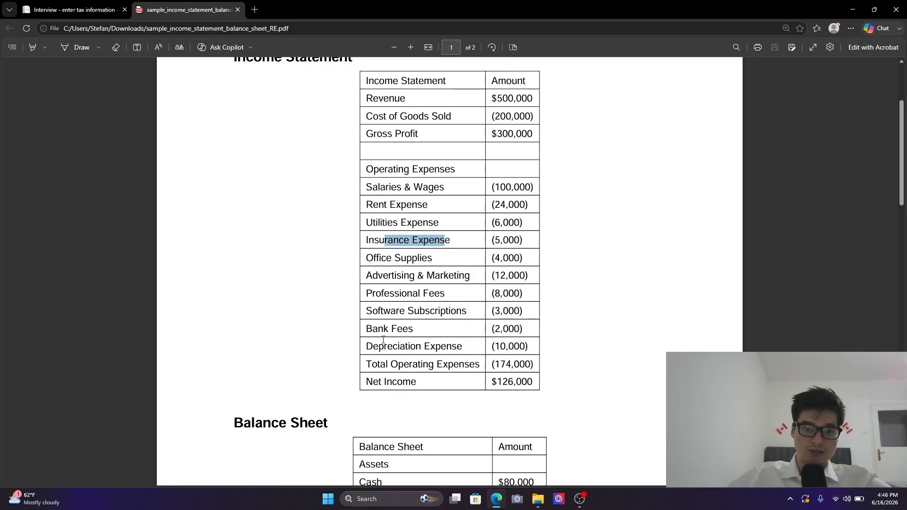
pyautogui.scroll(-1, 383, 341)
pyautogui.moveTo(401, 211); pyautogui.dragTo(432, 210)
pyautogui.click(48, 8)
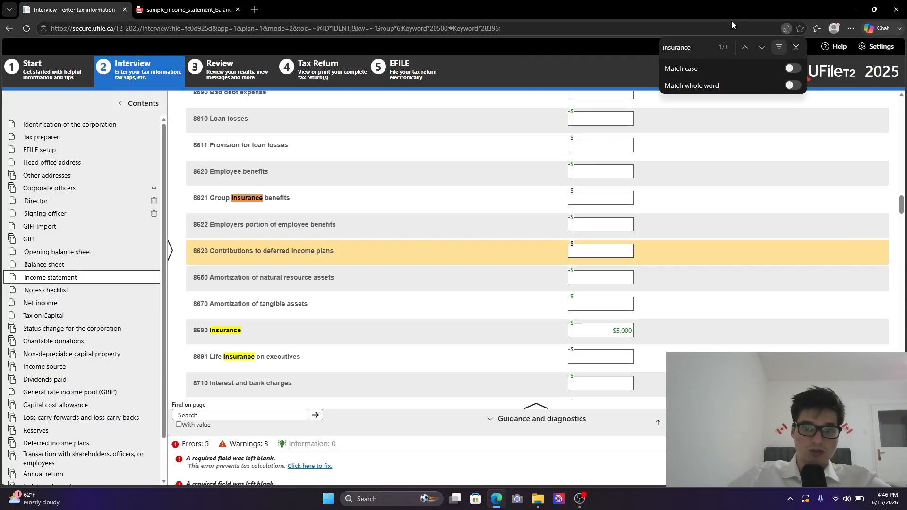
pyautogui.click(705, 52)
pyautogui.press('BackSpace')
pyautogui.press('BackSpace')
pyautogui.press('BackSpace')
pyautogui.press('BackSpace')
pyautogui.press('BackSpace')
pyautogui.press('BackSpace')
pyautogui.press('BackSpace')
pyautogui.press('BackSpace')
pyautogui.press('BackSpace')
pyautogui.write('office')
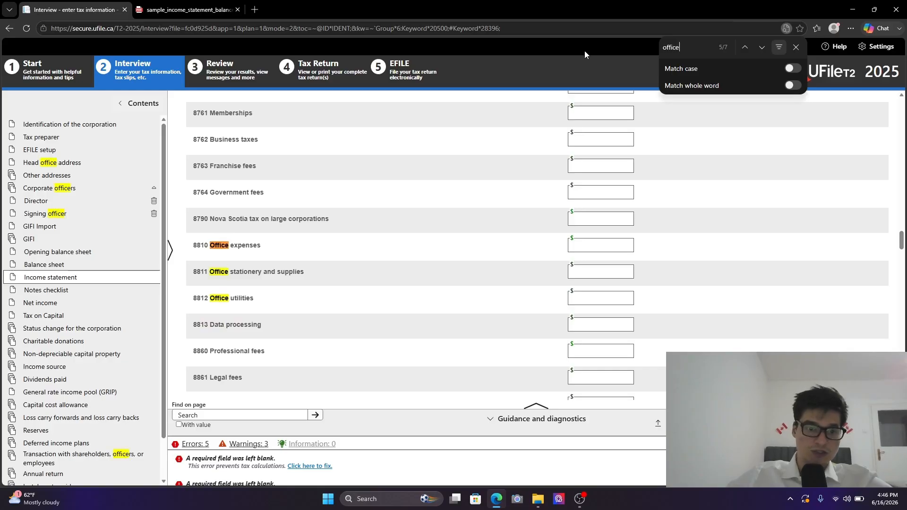
pyautogui.click(603, 249)
pyautogui.click(189, 7)
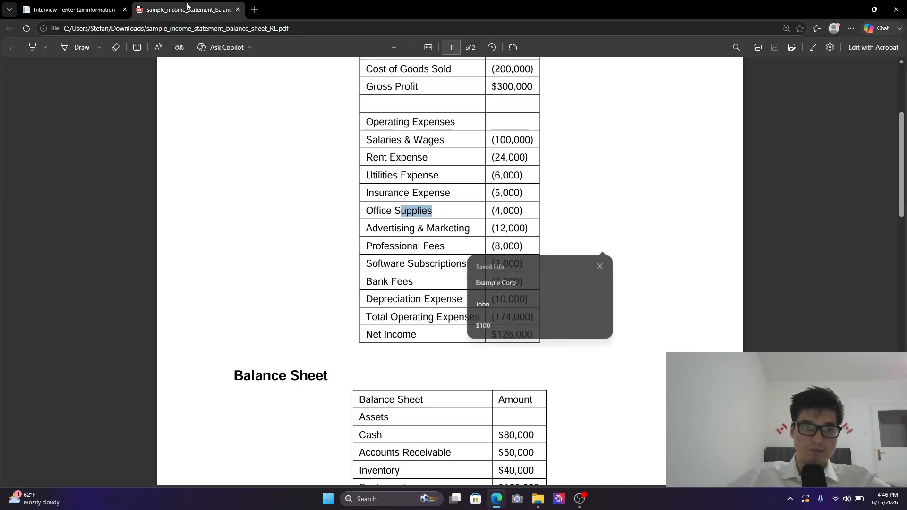
pyautogui.click(61, 7)
pyautogui.write('4000')
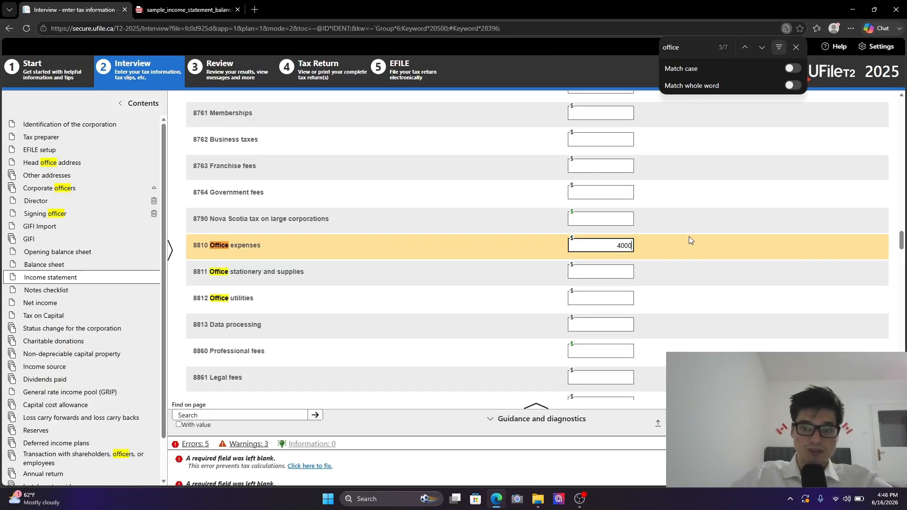
# Look up the advertising and marketing amount in the PDF and enter 12000 on line 8520 Advertising and promotion.
pyautogui.click(189, 7)
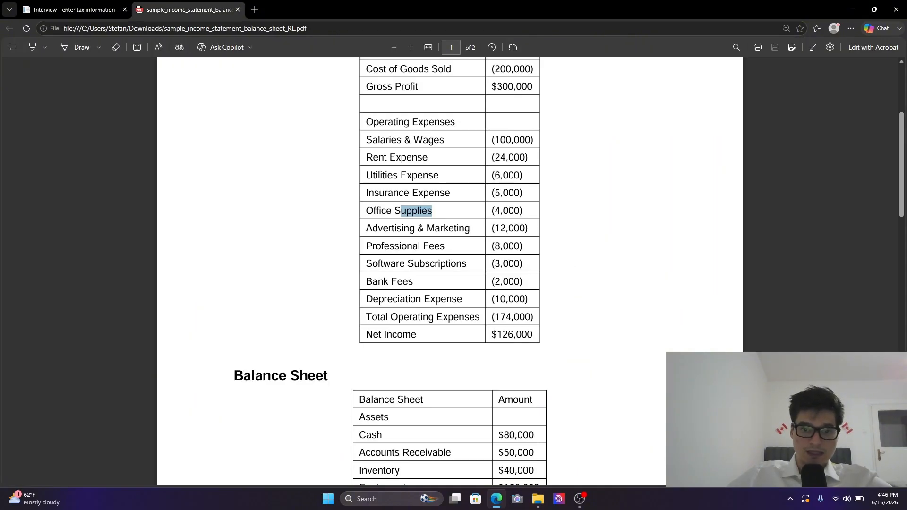
pyautogui.click(61, 6)
pyautogui.hotkey('ctrl', 'f')
pyautogui.write('adver')
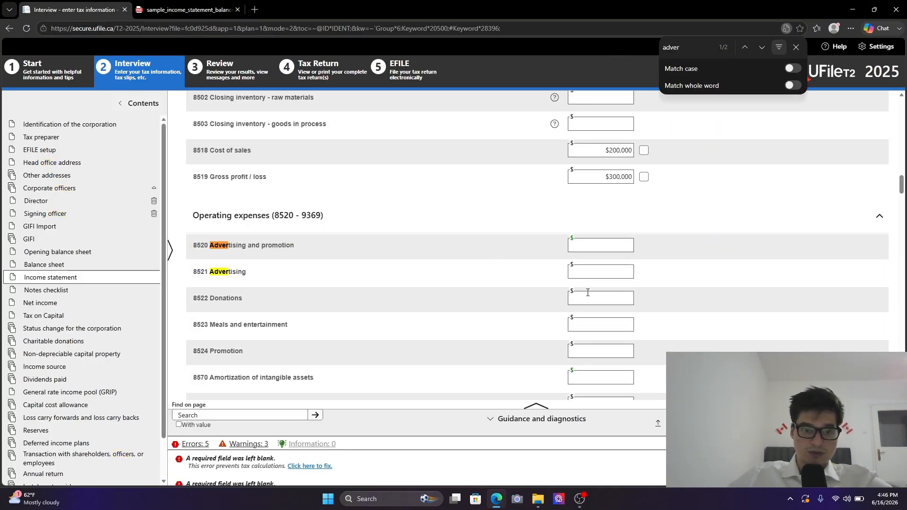
pyautogui.click(599, 270)
pyautogui.click(601, 246)
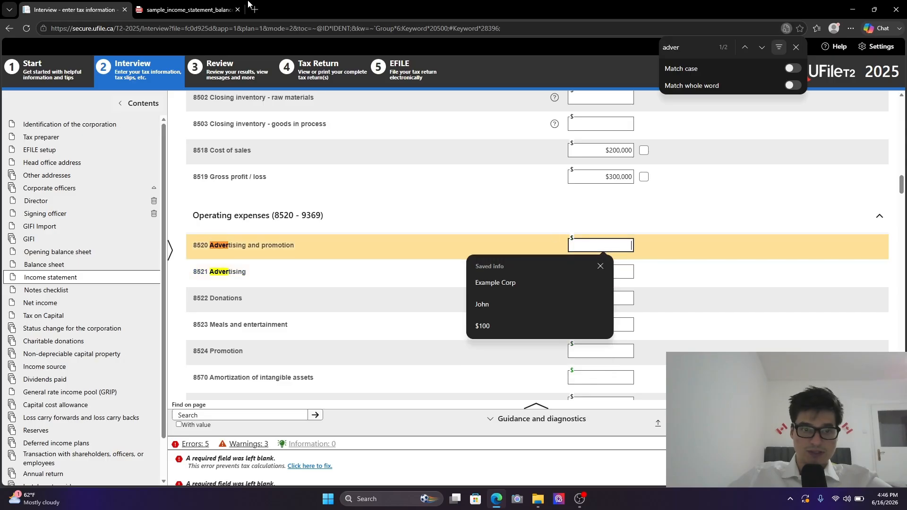
pyautogui.click(194, 6)
pyautogui.click(102, 3)
pyautogui.write('12000')
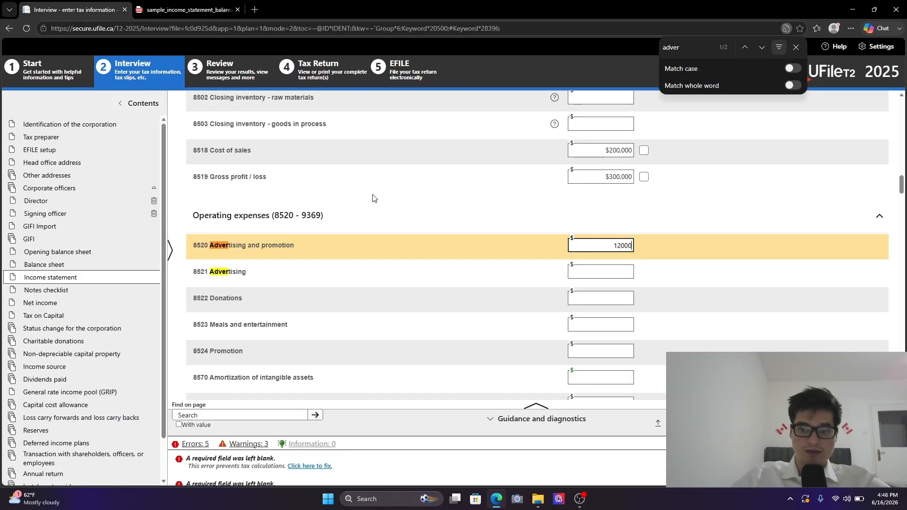
pyautogui.click(783, 260)
# Look up the professional fees in the PDF and enter 8000 on line 8860 Professional fees.
pyautogui.click(191, 6)
pyautogui.click(47, 4)
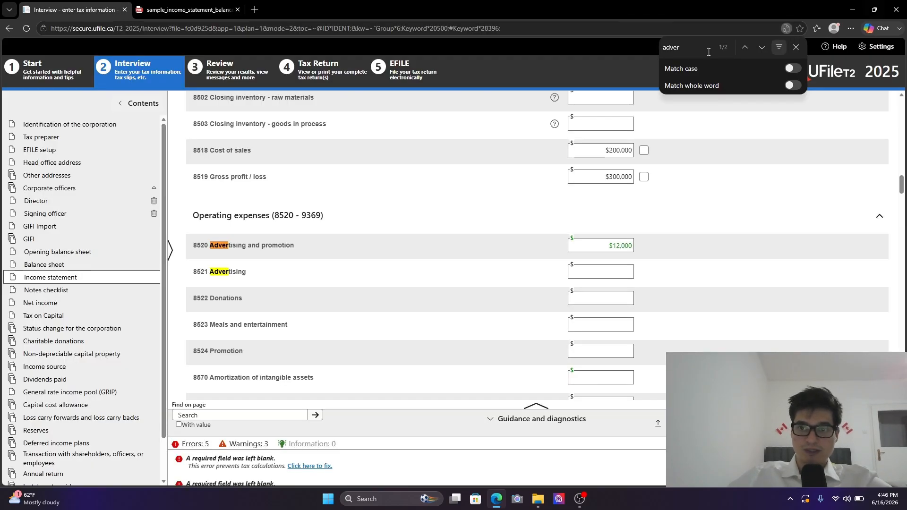
pyautogui.moveTo(708, 49); pyautogui.dragTo(616, 50)
pyautogui.write('profess')
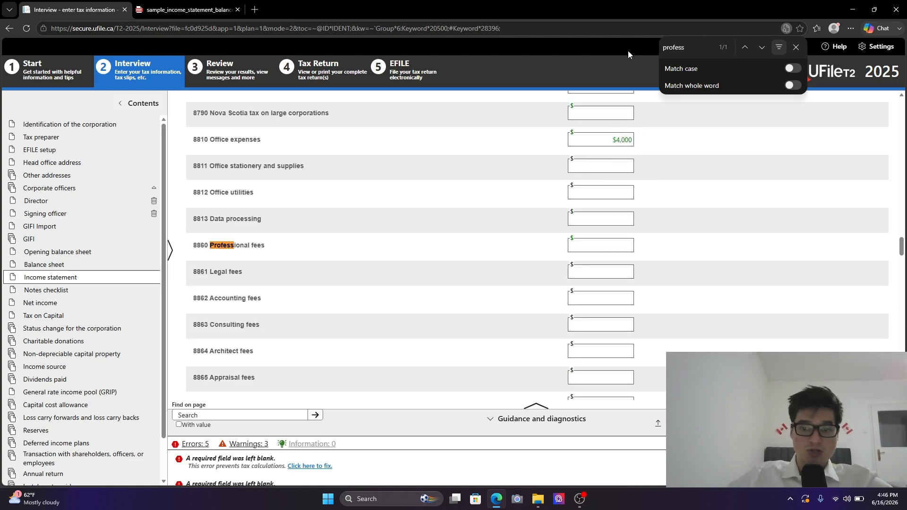
pyautogui.click(237, 6)
pyautogui.click(75, 7)
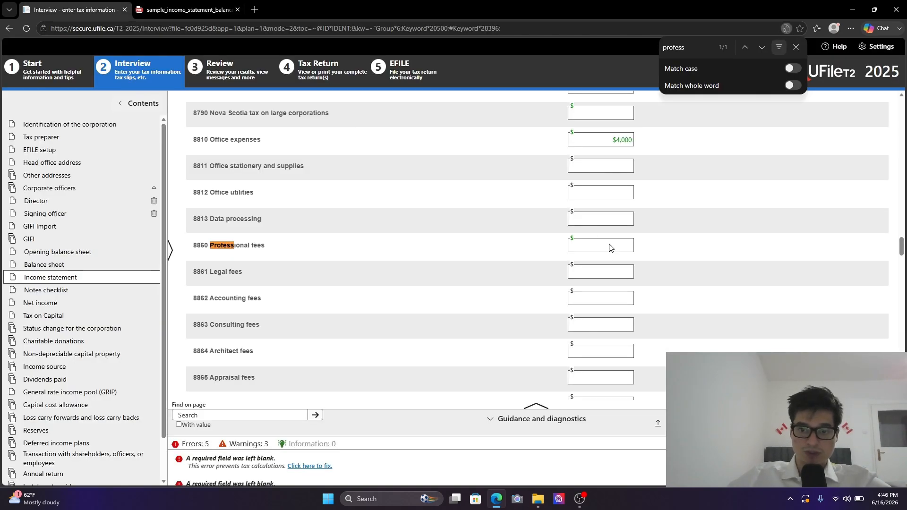
pyautogui.click(610, 247)
pyautogui.write('8000')
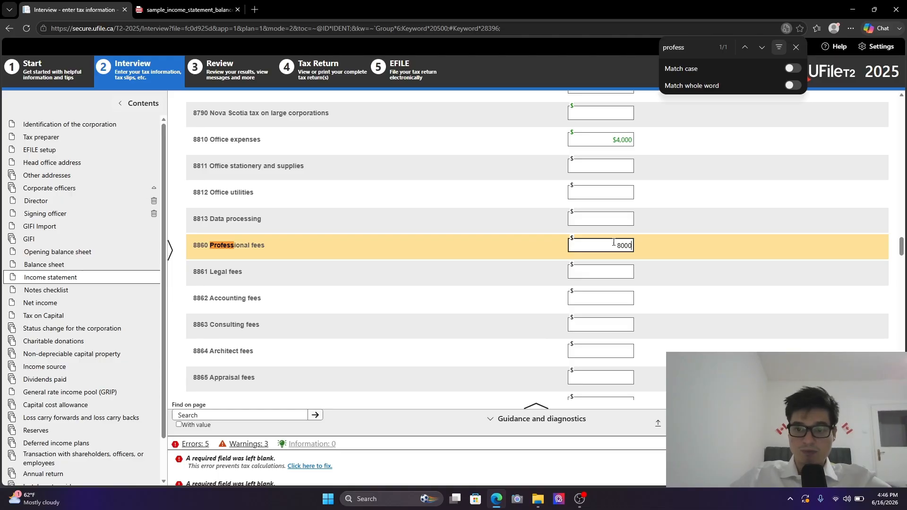
pyautogui.click(597, 217)
# Check the software subscriptions entry in the PDF and search the income statement page for a software line.
pyautogui.hotkey('ctrl', 'Tab')
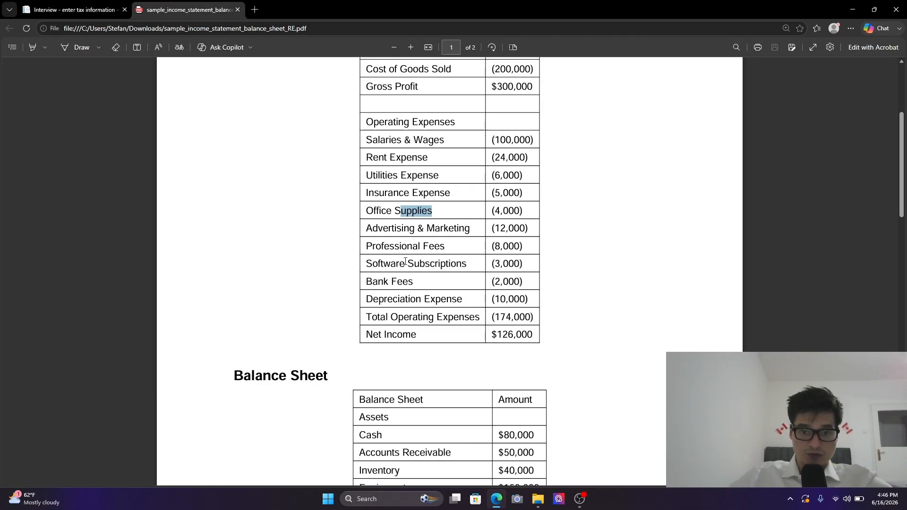
pyautogui.moveTo(390, 263); pyautogui.dragTo(504, 281)
pyautogui.click(104, 8)
pyautogui.hotkey('ctrl', 'f')
pyautogui.write('soft')
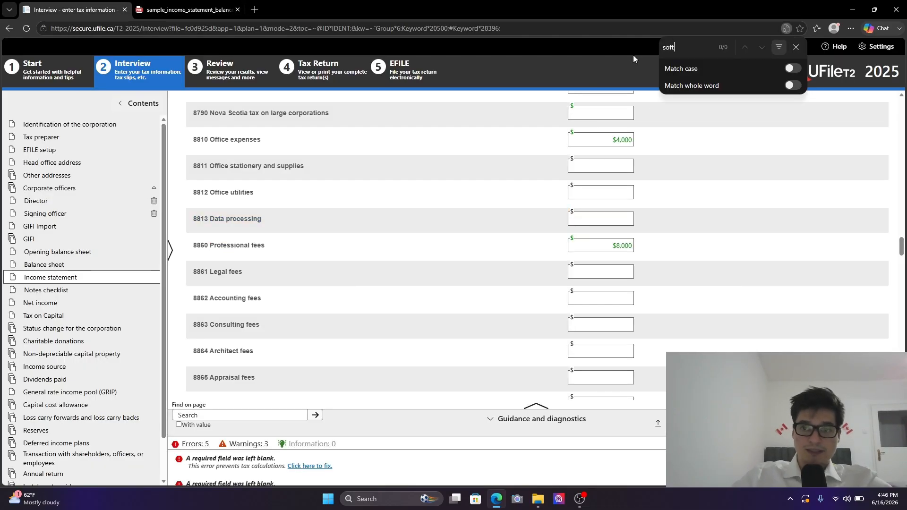
pyautogui.write('ware')
pyautogui.press('BackSpace')
pyautogui.press('BackSpace')
pyautogui.press('BackSpace')
pyautogui.press('BackSpace')
pyautogui.press('BackSpace')
pyautogui.press('BackSpace')
pyautogui.press('BackSpace')
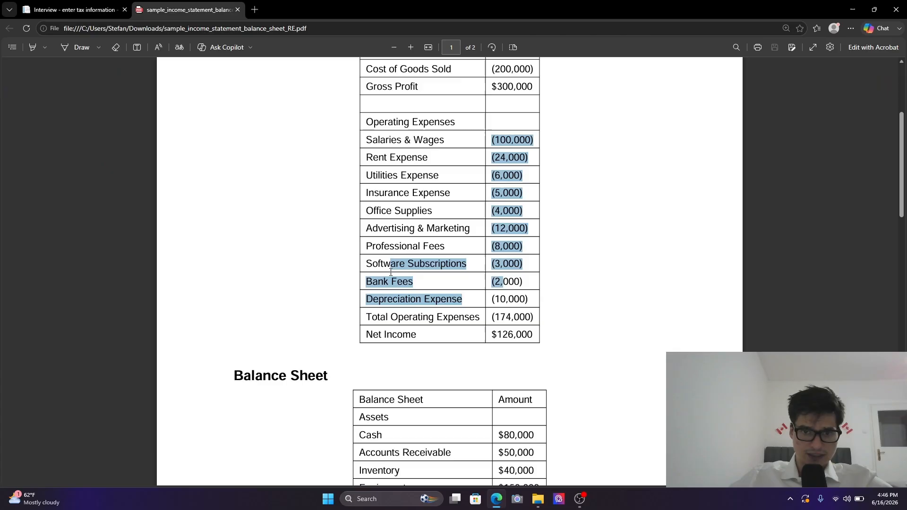
# Look up the software subscriptions amount in the PDF and enter 3000 on line 8761 Memberships.
pyautogui.click(388, 264)
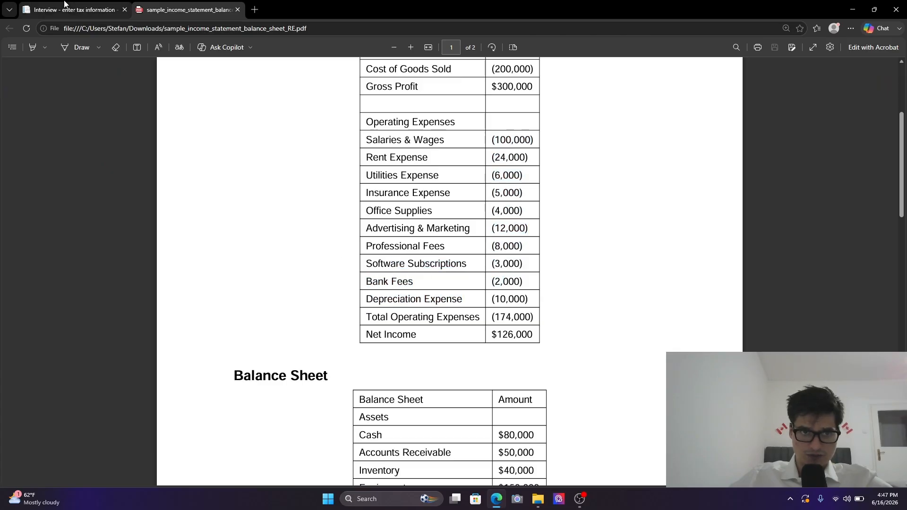
pyautogui.click(67, 7)
pyautogui.scroll(1, 215, 109)
pyautogui.tripleClick(312, 108)
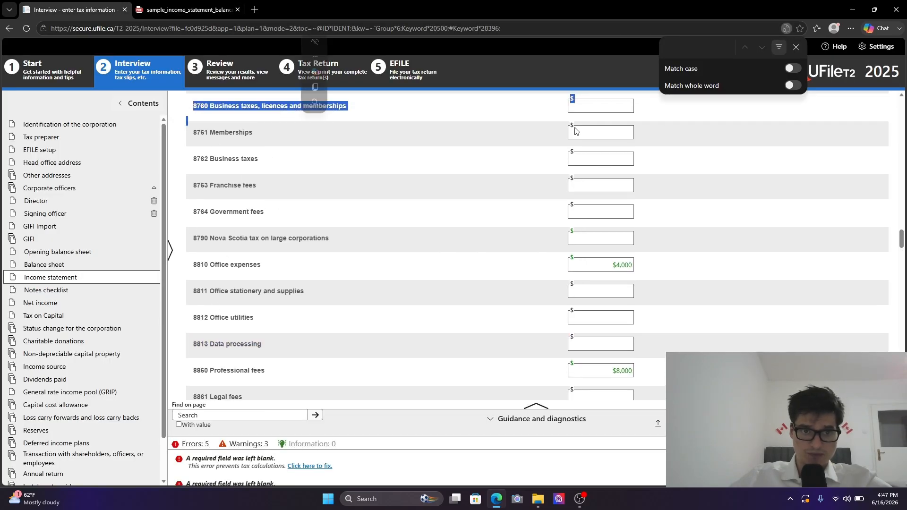
pyautogui.click(586, 134)
pyautogui.click(601, 108)
pyautogui.click(596, 134)
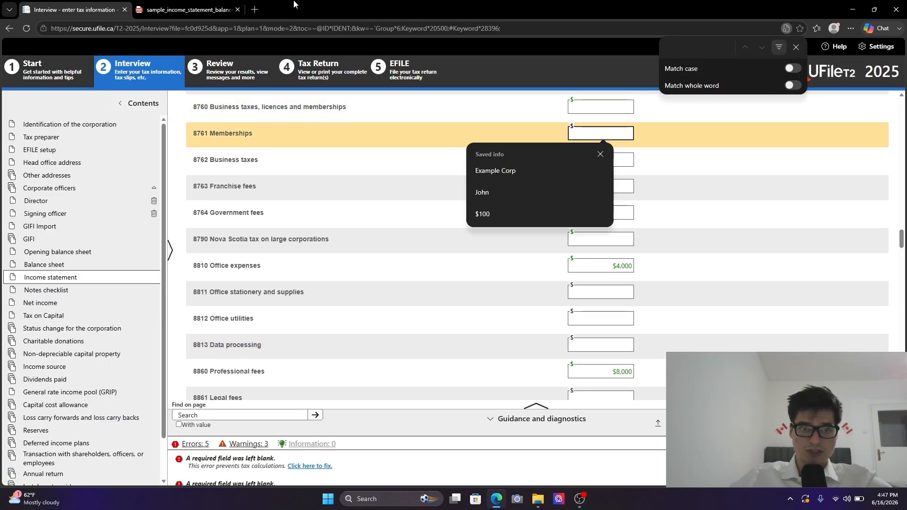
pyautogui.click(189, 6)
pyautogui.click(68, 2)
pyautogui.hotkey('ctrl', 'Tab')
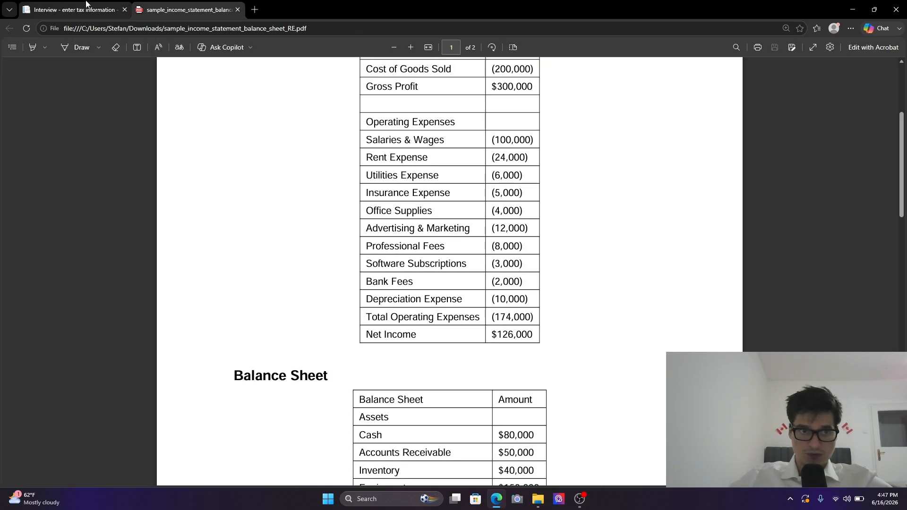
pyautogui.click(87, 4)
pyautogui.press('Tab')
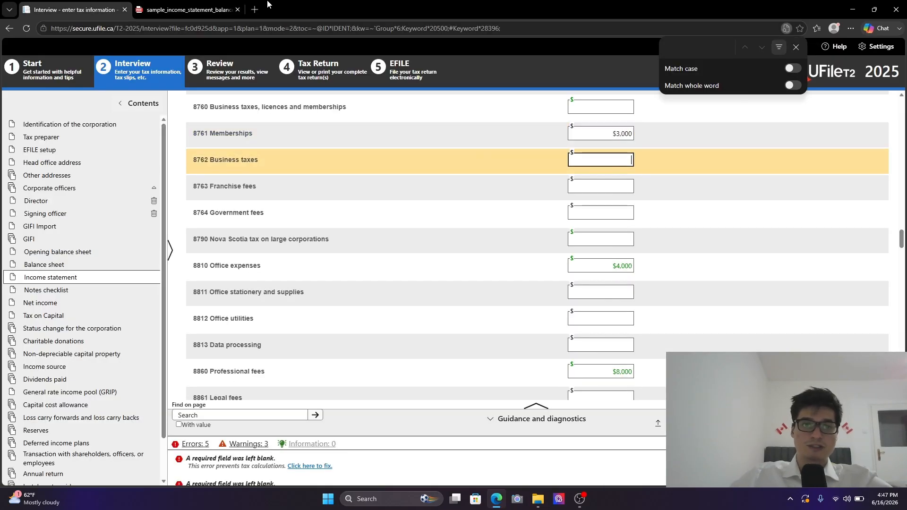
# Look up the bank fees in the PDF, search the income statement for "bank", and enter 2000 on line 8710 Interest and bank charges.
pyautogui.hotkey('ctrl', 'Tab')
pyautogui.hotkey('ctrl', 'Tab')
pyautogui.click(696, 47)
pyautogui.write('bank')
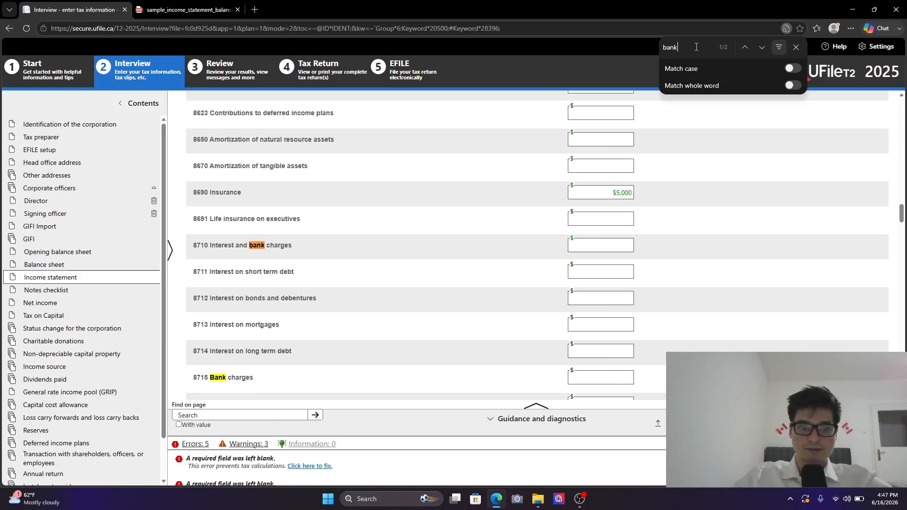
pyautogui.hotkey('ctrl', 'Tab')
pyautogui.hotkey('ctrl', 'Tab')
pyautogui.write('2000')
# Look up the depreciation expense in the PDF and enter 10000 on line 8670 Amortization of tangible assets.
pyautogui.hotkey('ctrl', 'Tab')
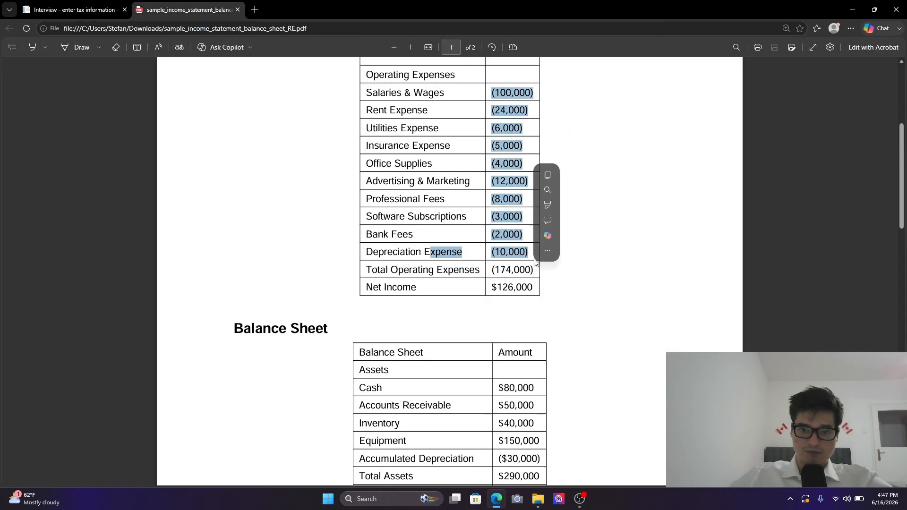
pyautogui.hotkey('ctrl', 'Tab')
pyautogui.scroll(3, 589, 134)
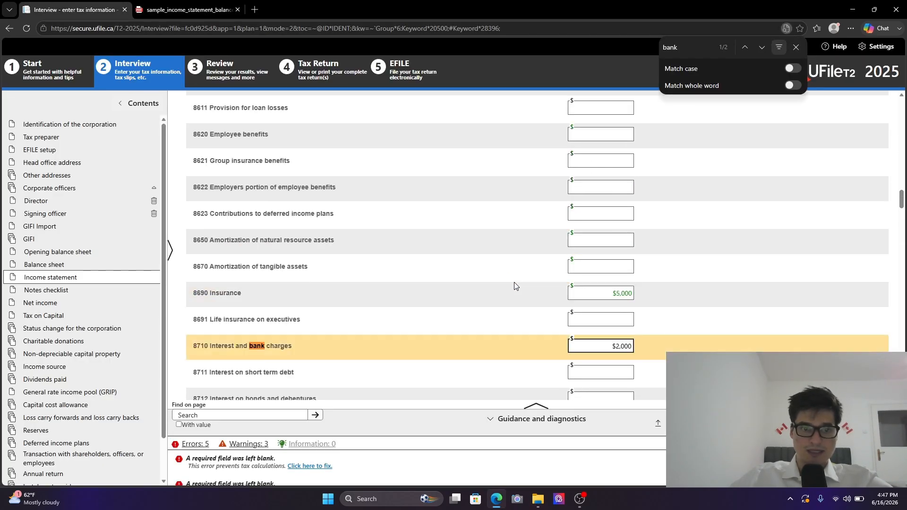
pyautogui.scroll(6, 283, 228)
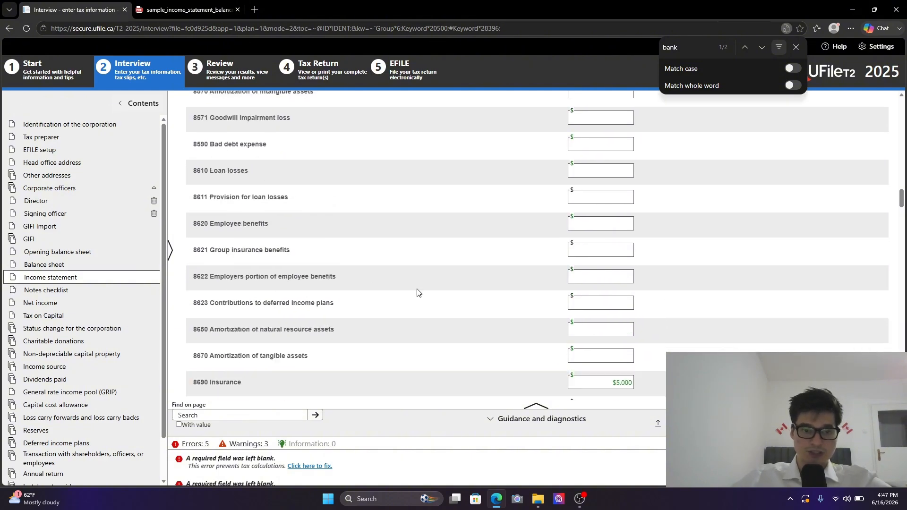
pyautogui.scroll(-5, 326, 314)
pyautogui.scroll(-3, 327, 324)
pyautogui.moveTo(335, 199); pyautogui.dragTo(220, 154)
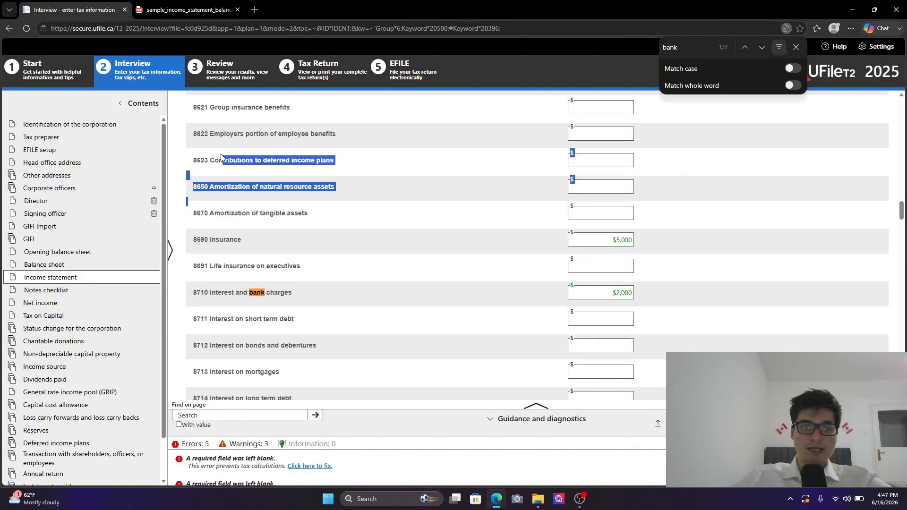
pyautogui.click(293, 213)
pyautogui.moveTo(314, 218); pyautogui.dragTo(201, 209)
pyautogui.click(201, 211)
pyautogui.scroll(1, 200, 211)
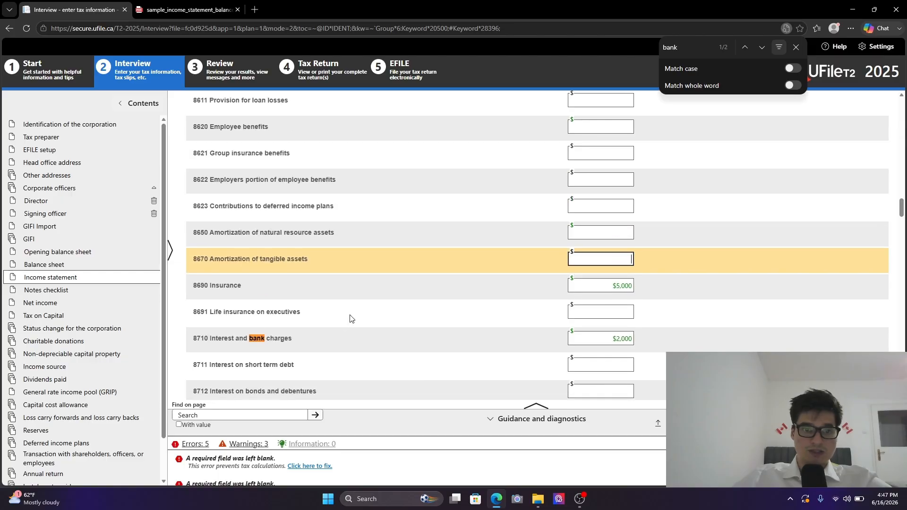
pyautogui.scroll(1, 278, 206)
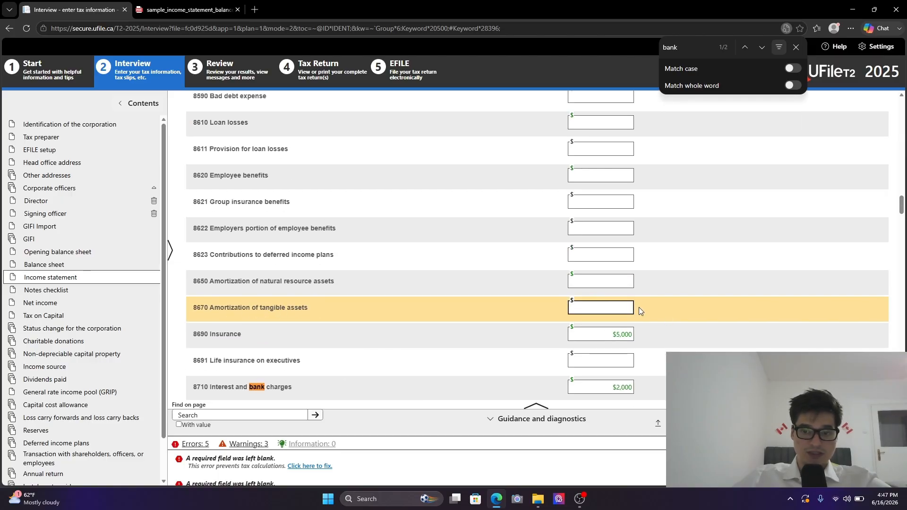
pyautogui.click(187, 9)
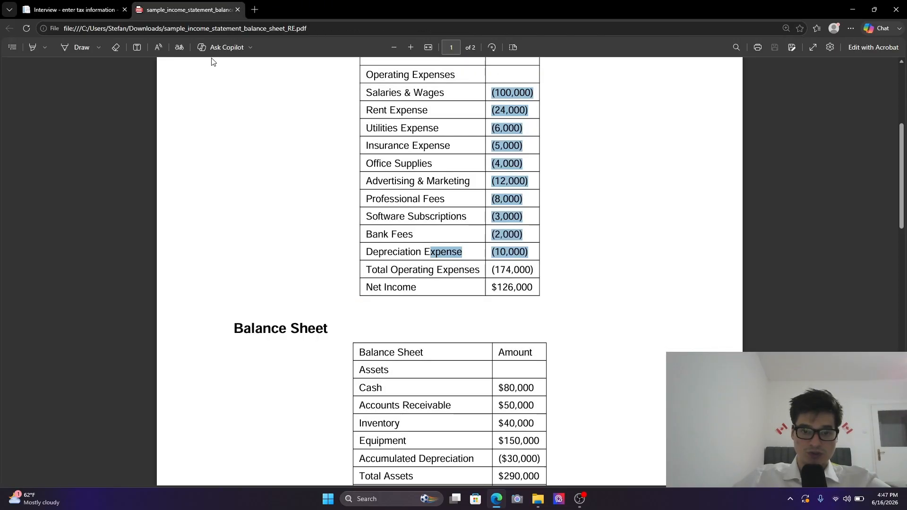
pyautogui.click(23, 4)
pyautogui.write('10000')
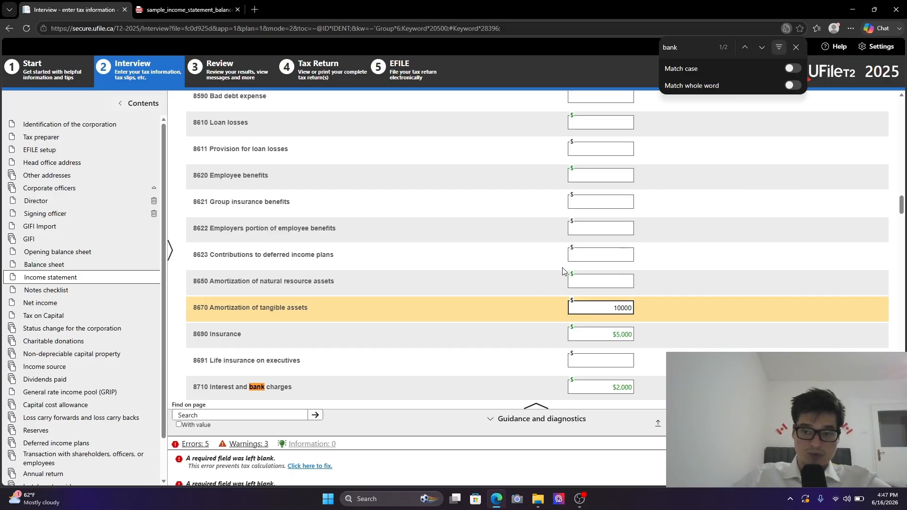
pyautogui.click(563, 267)
# Compare the income statement's total operating expenses and net income with the PDF, and expand Extraordinary items and income taxes to review line 9999.
pyautogui.click(186, 9)
pyautogui.scroll(-3, 611, 288)
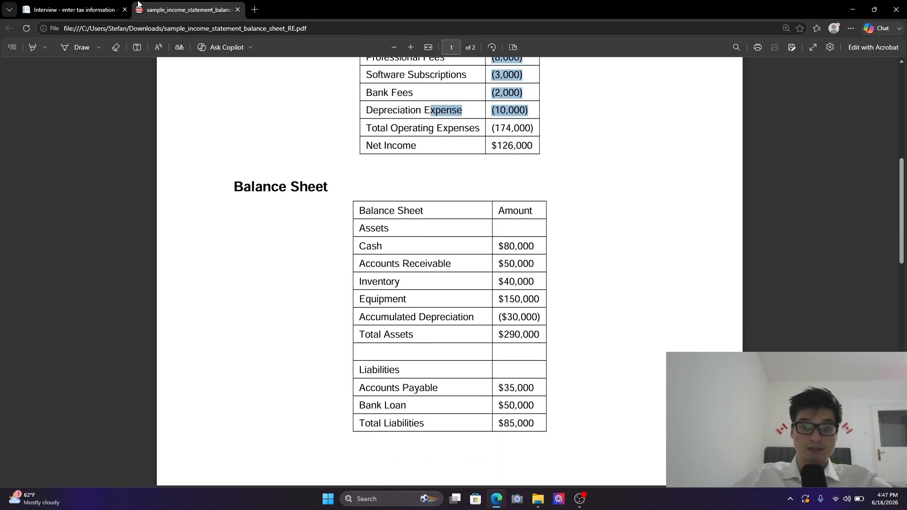
pyautogui.click(90, 8)
pyautogui.scroll(-20, 686, 316)
pyautogui.scroll(-20, 703, 335)
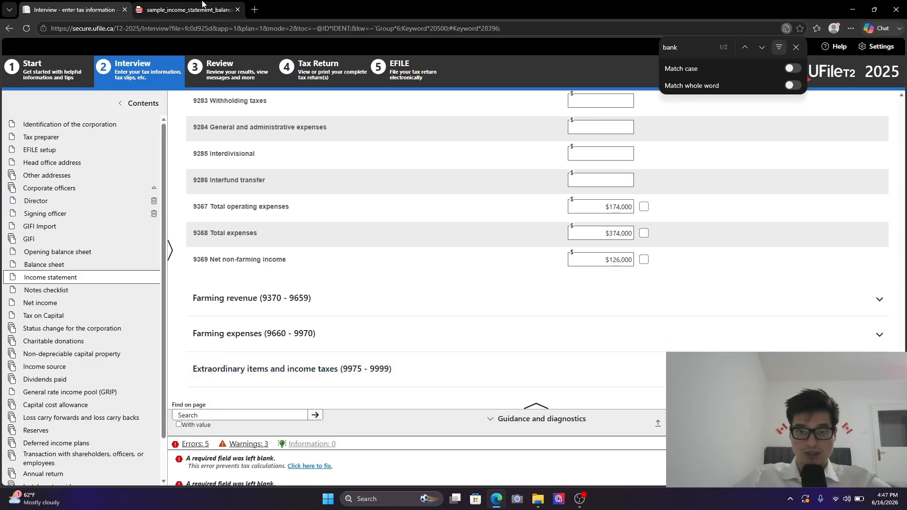
pyautogui.hotkey('ctrl', 'Tab')
pyautogui.hotkey('ctrl', 'Tab')
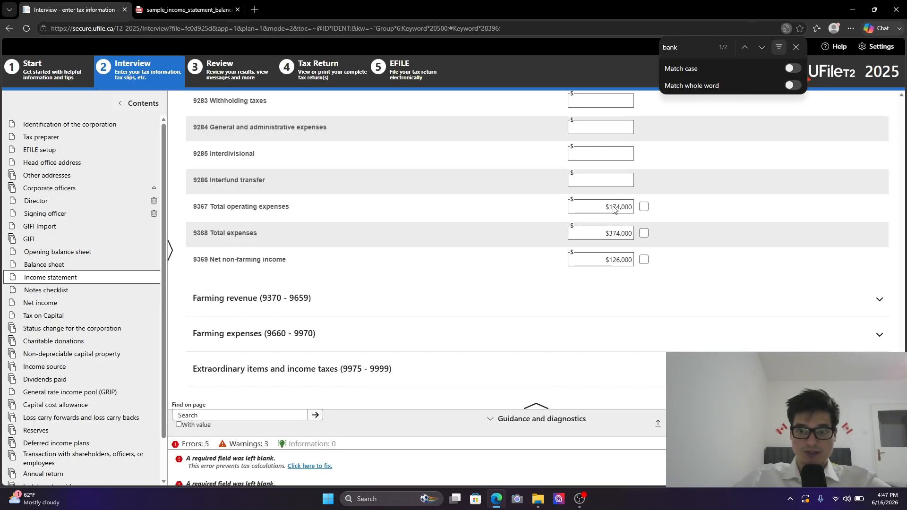
pyautogui.hotkey('ctrl', 'Tab')
pyautogui.hotkey('ctrl', 'Tab')
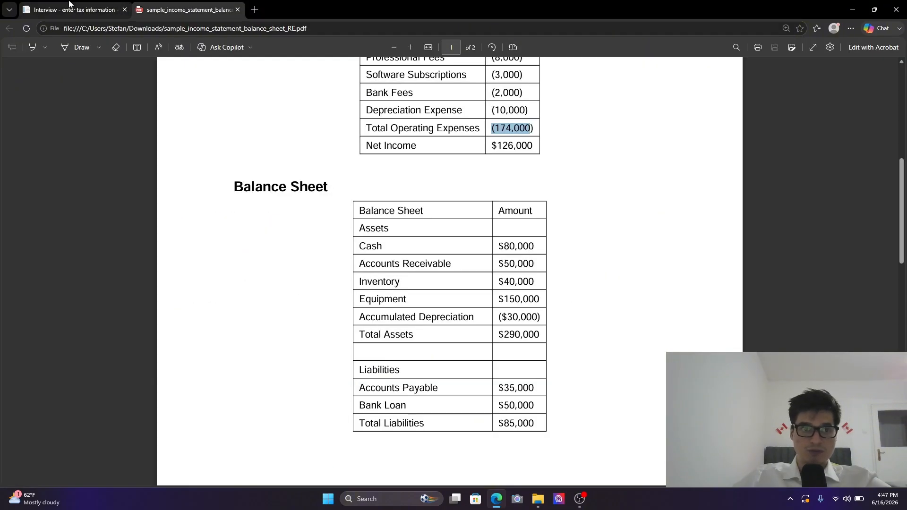
pyautogui.click(581, 369)
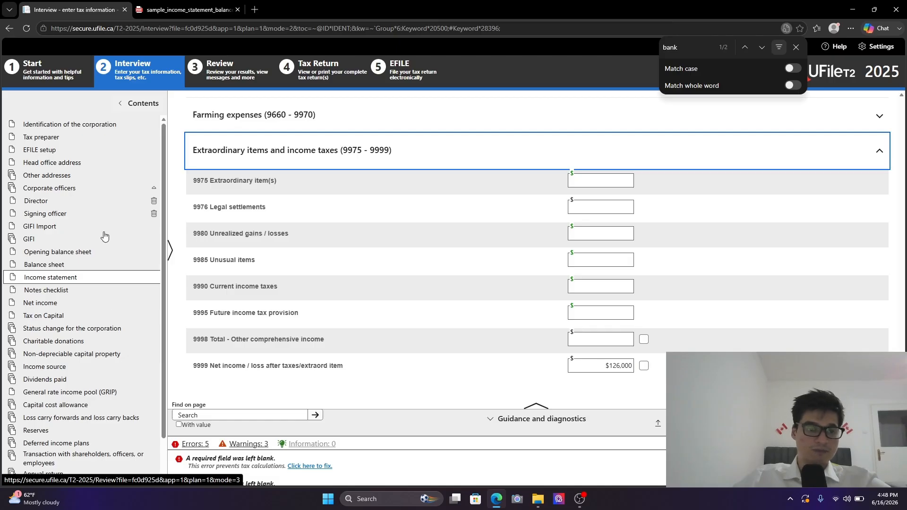
# Open the Balance sheet page, look up the cash amount in the PDF, and enter 80000 on line 1000 Cash and deposits.
pyautogui.click(65, 265)
pyautogui.hotkey('ctrl', 'Tab')
pyautogui.hotkey('ctrl', 'Tab')
pyautogui.hotkey('ctrl', 'Tab')
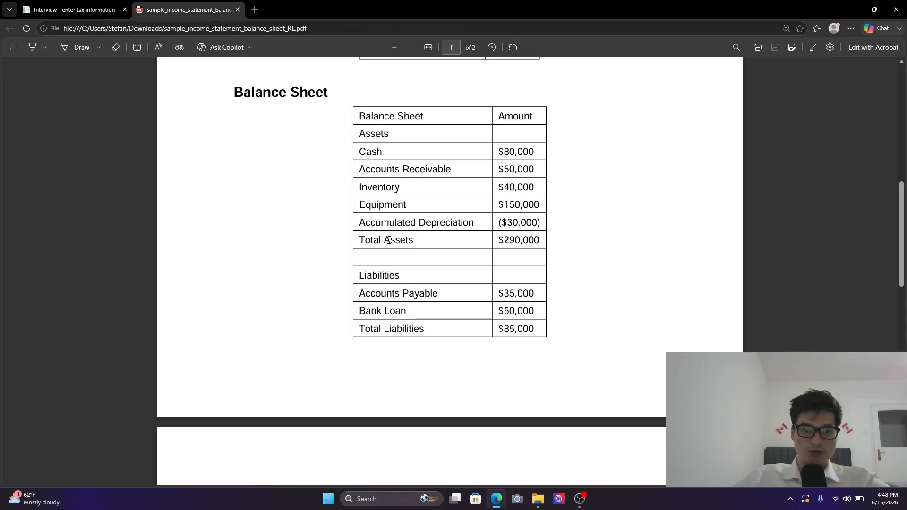
pyautogui.moveTo(385, 152); pyautogui.dragTo(409, 169)
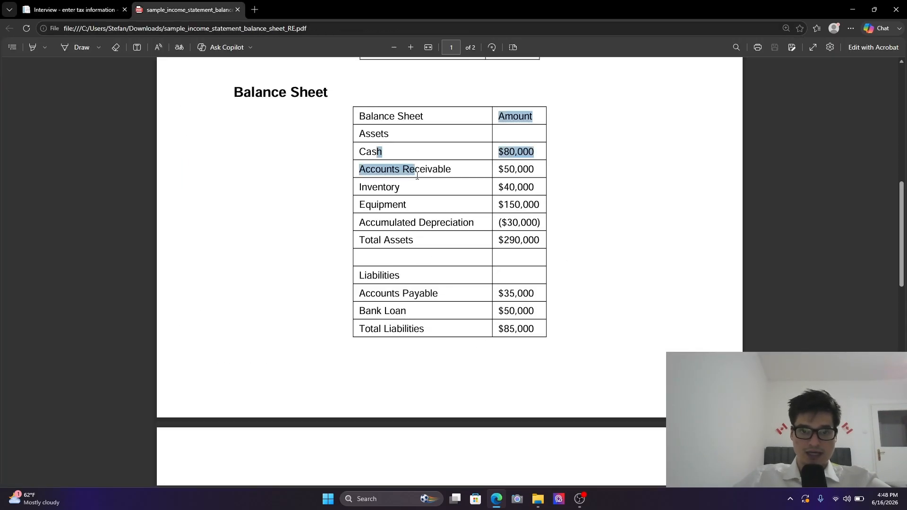
pyautogui.hotkey('ctrl', 'Tab')
pyautogui.click(593, 223)
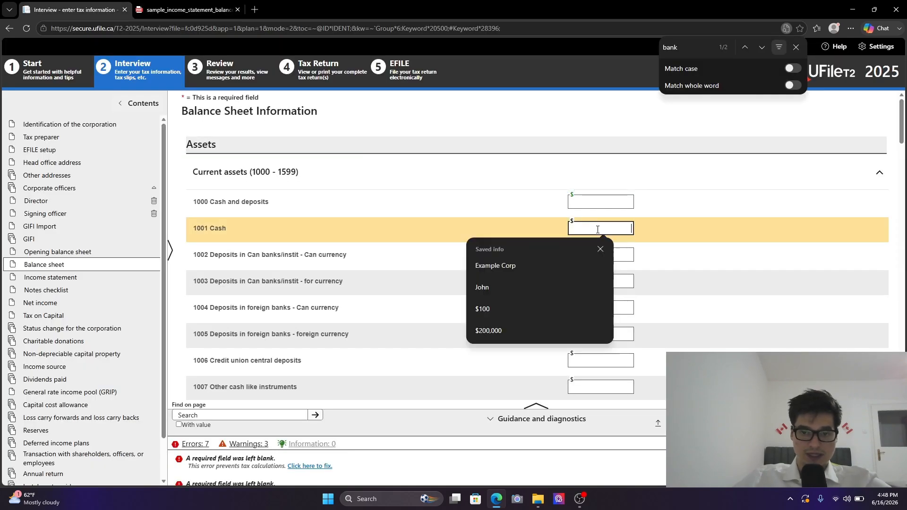
pyautogui.click(619, 202)
pyautogui.hotkey('ctrl', 'Tab')
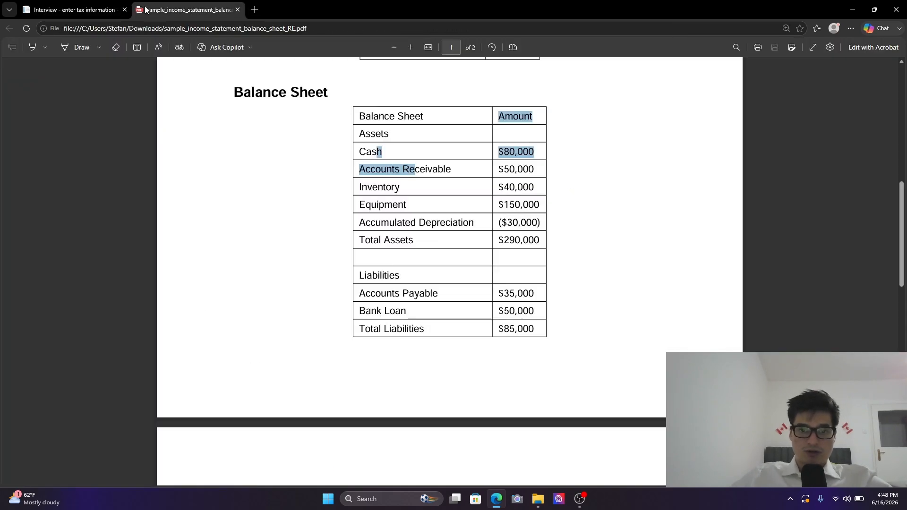
pyautogui.hotkey('ctrl', 'Tab')
# Enter 50000 on line 1060 Accounts receivable and close the page search.
pyautogui.scroll(-2, 543, 339)
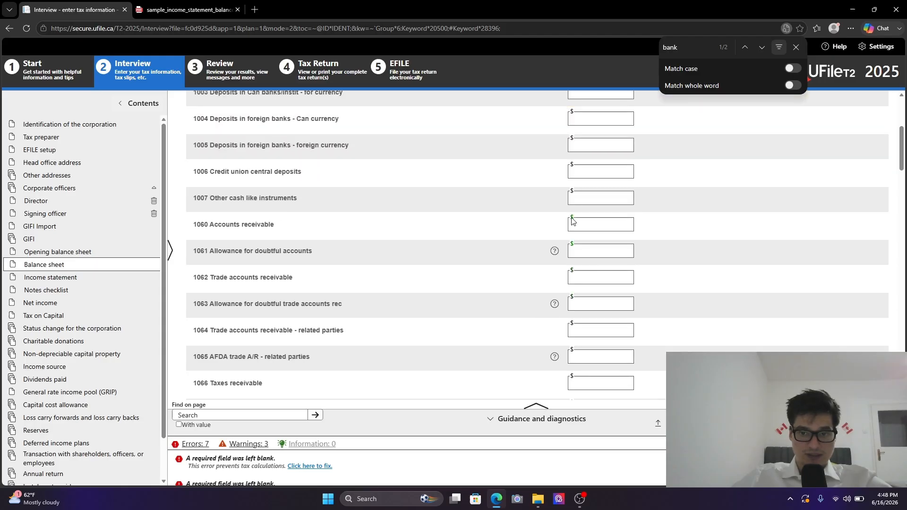
pyautogui.click(580, 221)
pyautogui.write('50000')
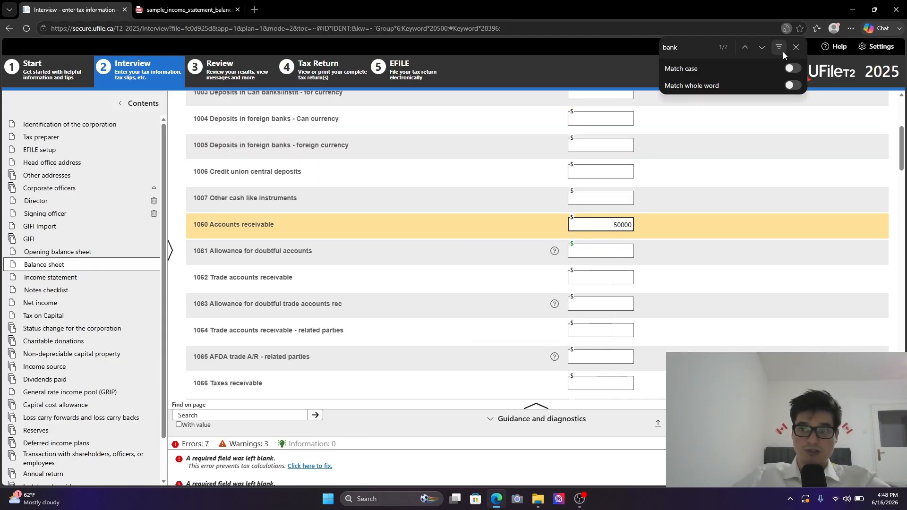
pyautogui.press('Escape')
# Look up the inventory amount in the PDF and enter 40000 on line 1120 Inventories.
pyautogui.hotkey('ctrl', 'Tab')
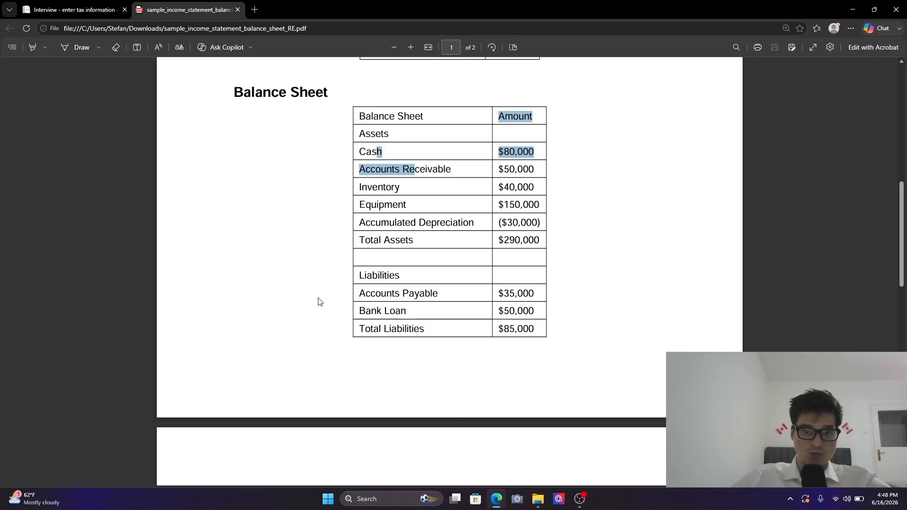
pyautogui.click(57, 5)
pyautogui.scroll(-8, 240, 205)
pyautogui.click(585, 217)
pyautogui.write('4000')
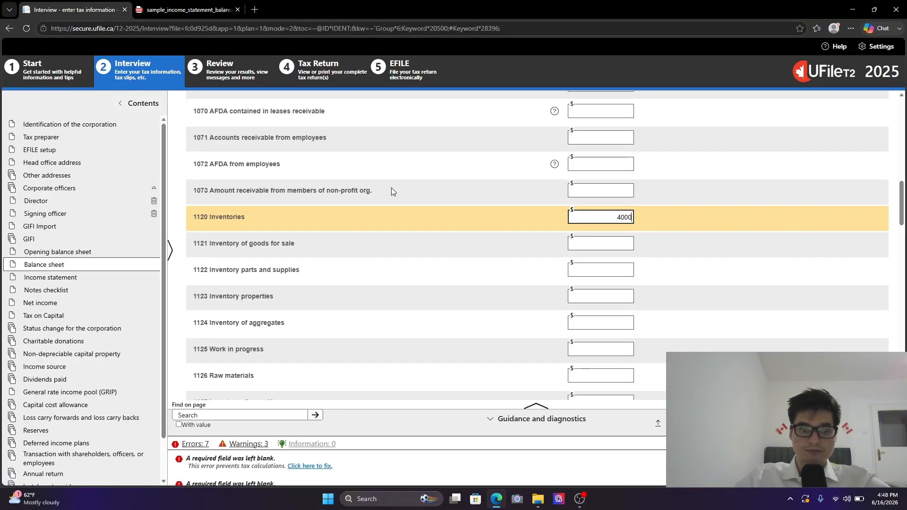
pyautogui.click(592, 300)
# Check the equipment and accumulated depreciation entries in the PDF, and return to the end of the current assets section.
pyautogui.scroll(-4, 264, 251)
pyautogui.click(193, 9)
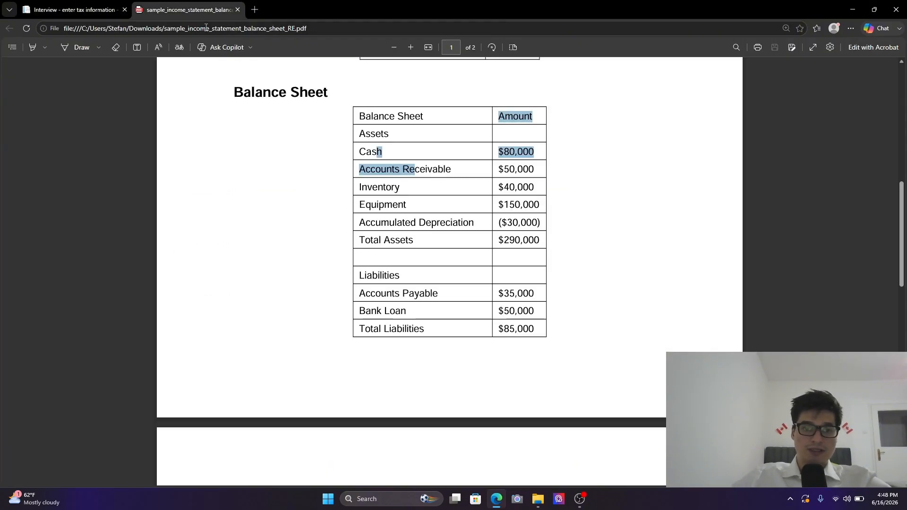
pyautogui.moveTo(359, 205); pyautogui.dragTo(468, 221)
pyautogui.click(101, 9)
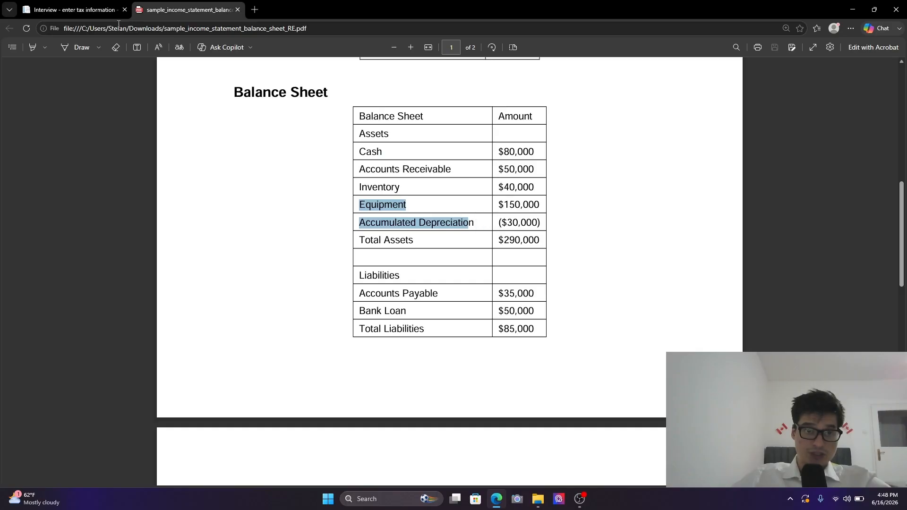
pyautogui.scroll(-15, 349, 322)
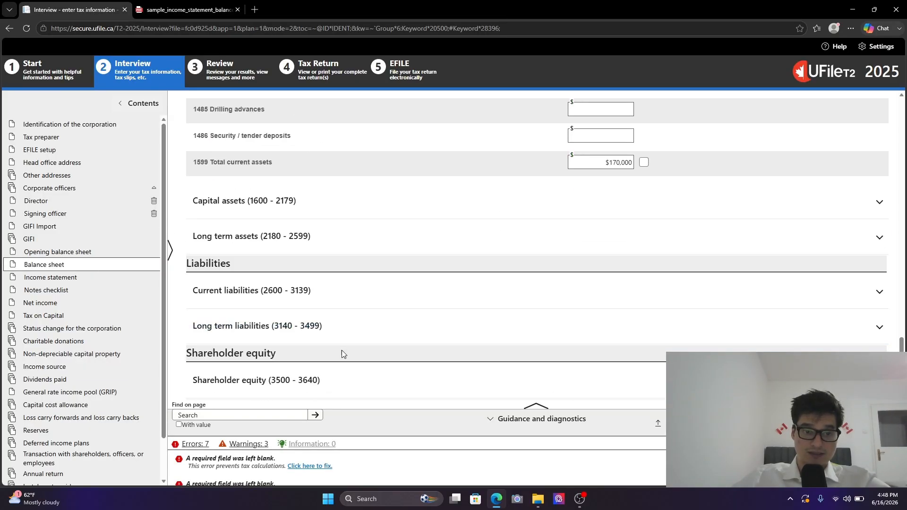
# Expand the Capital assets section and locate line 1740 Machinery, equipment, furniture and fixtures.
pyautogui.click(200, 207)
pyautogui.scroll(-4, 405, 316)
pyautogui.scroll(2, 275, 175)
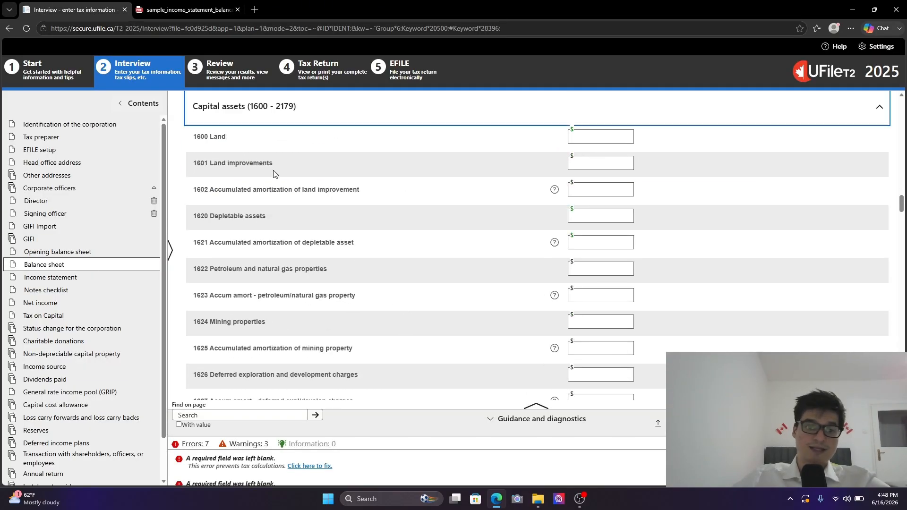
pyautogui.scroll(-3, 295, 259)
pyautogui.scroll(-1, 302, 283)
pyautogui.scroll(5, 320, 321)
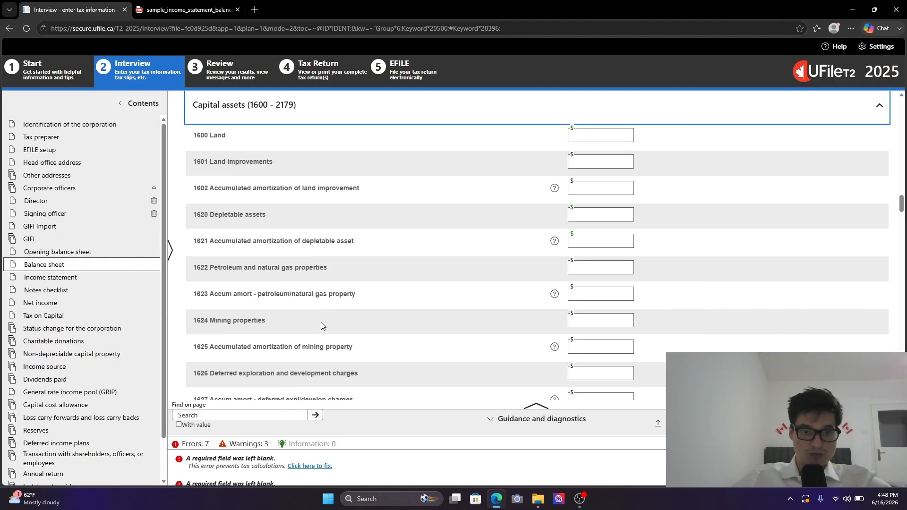
pyautogui.scroll(-10, 320, 319)
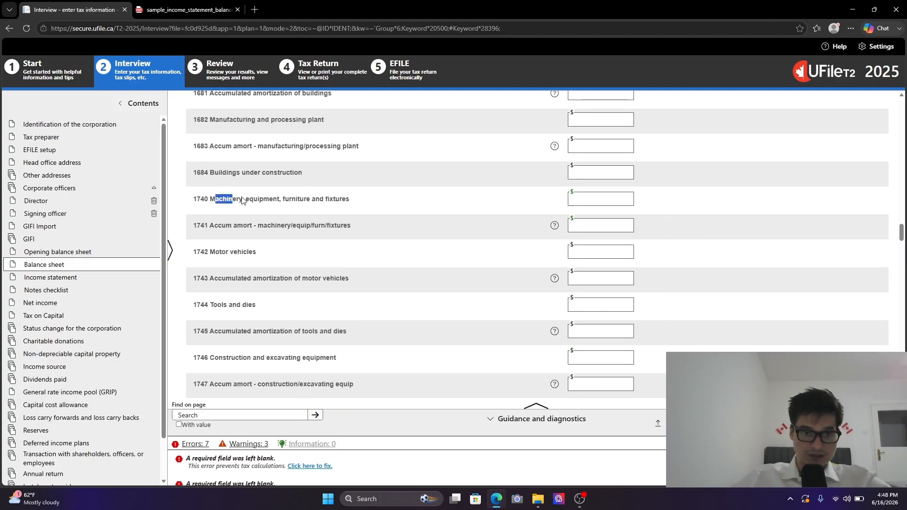
pyautogui.moveTo(242, 200); pyautogui.dragTo(327, 204)
pyautogui.click(585, 199)
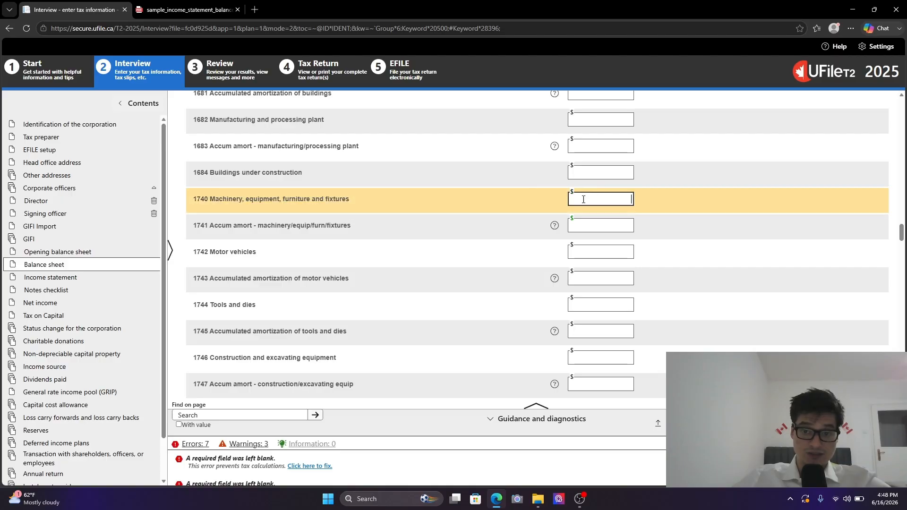
pyautogui.moveTo(193, 200); pyautogui.dragTo(341, 207)
pyautogui.click(344, 208)
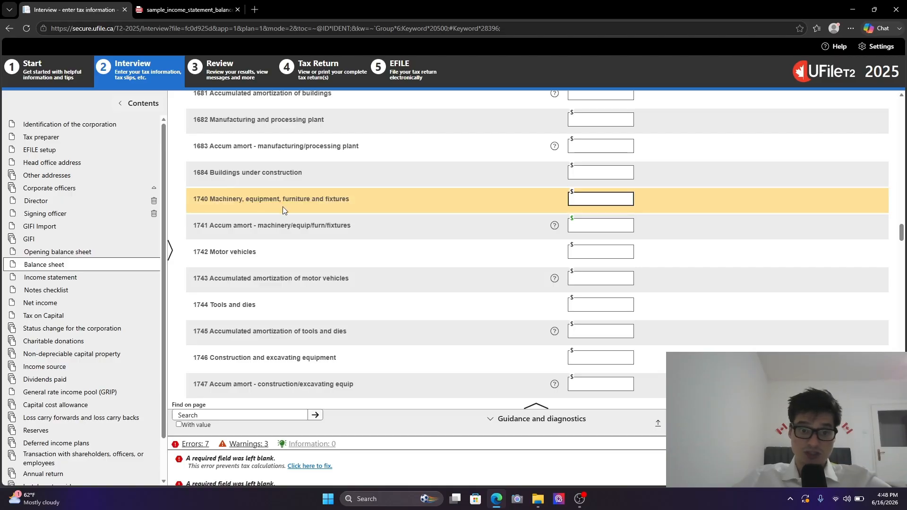
# Look up the equipment amount in the PDF and enter 150,000 on line 1740 Machinery, equipment, furniture and fixtures.
pyautogui.click(189, 9)
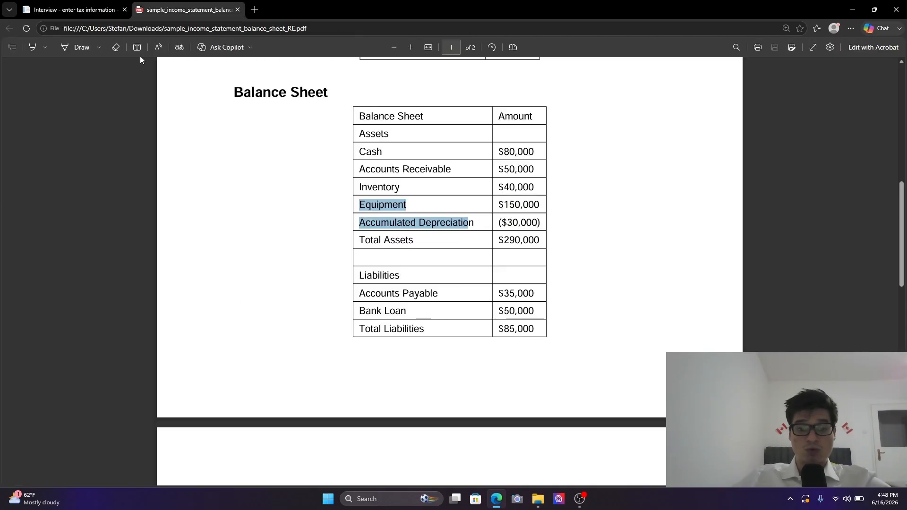
pyautogui.click(57, 4)
pyautogui.write('15')
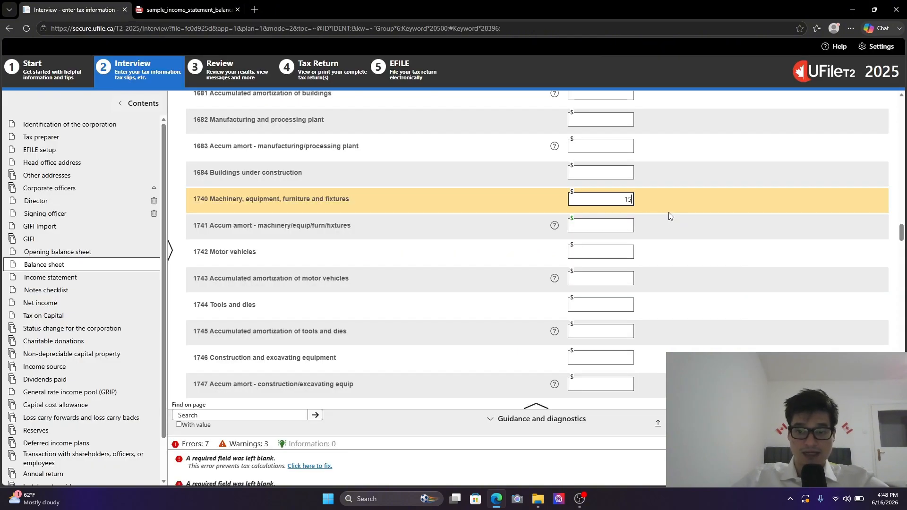
pyautogui.write('0,000')
pyautogui.press('Tab')
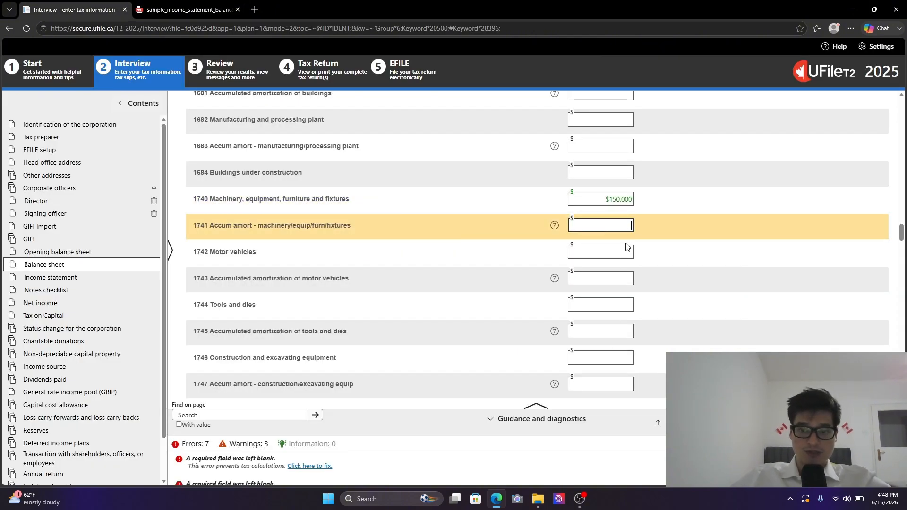
# Enter 30000 on line 1741 Accum amort - machinery/equip/furn/fixtures and read that line's help note.
pyautogui.moveTo(626, 243); pyautogui.dragTo(535, 232)
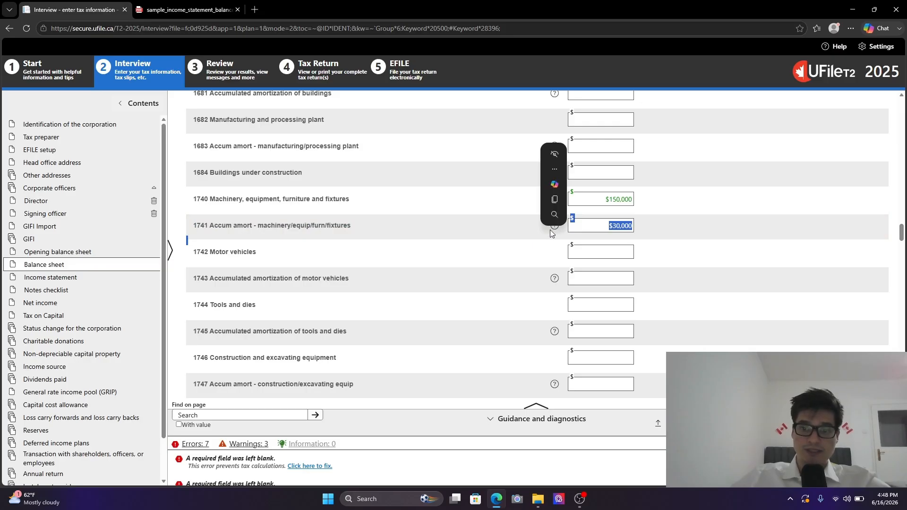
pyautogui.press('Tab')
pyautogui.click(554, 226)
pyautogui.moveTo(352, 254); pyautogui.dragTo(499, 253)
pyautogui.click(565, 241)
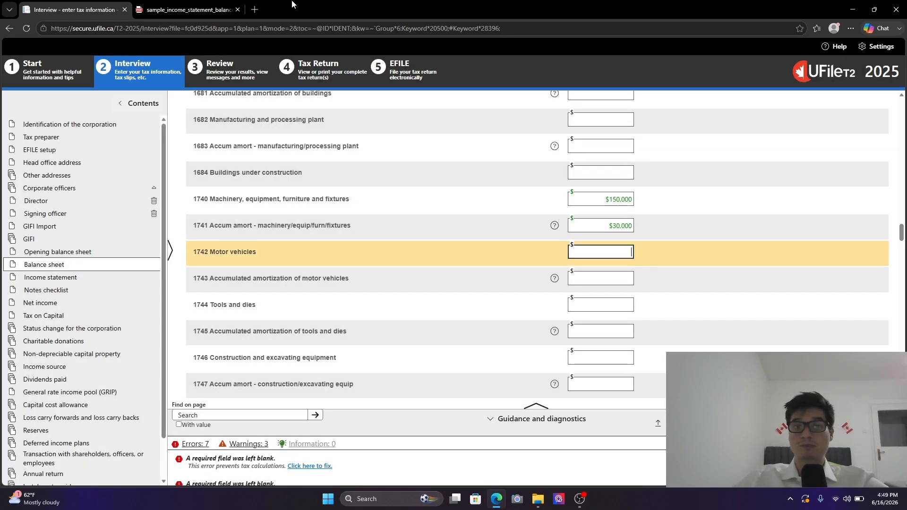
# Expand the Current liabilities section and look up the accounts payable entry in the PDF balance sheet.
pyautogui.click(189, 9)
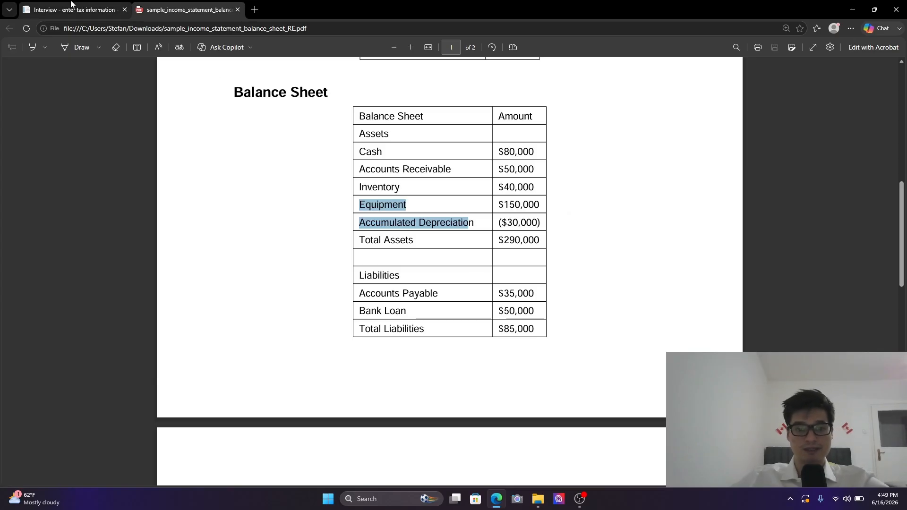
pyautogui.click(72, 6)
pyautogui.scroll(-20, 535, 330)
pyautogui.scroll(-20, 532, 327)
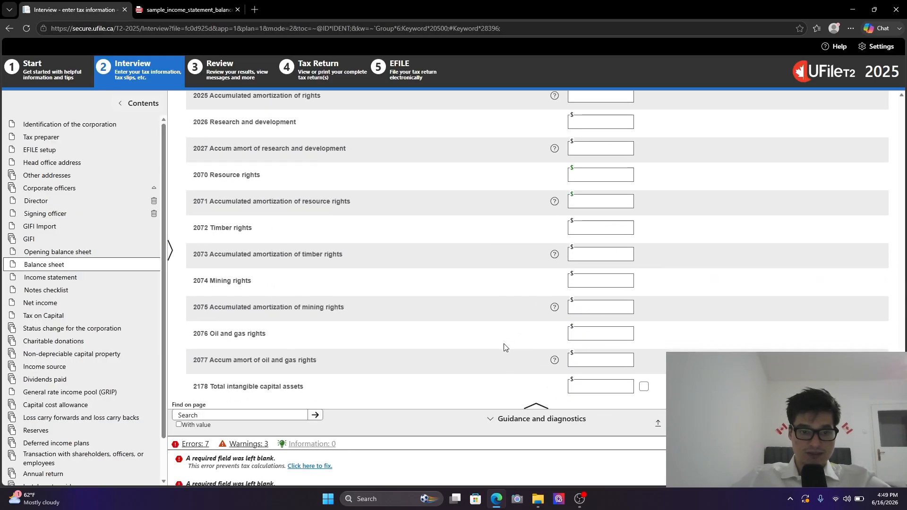
pyautogui.click(331, 223)
pyautogui.click(165, 9)
pyautogui.scroll(-2, 480, 304)
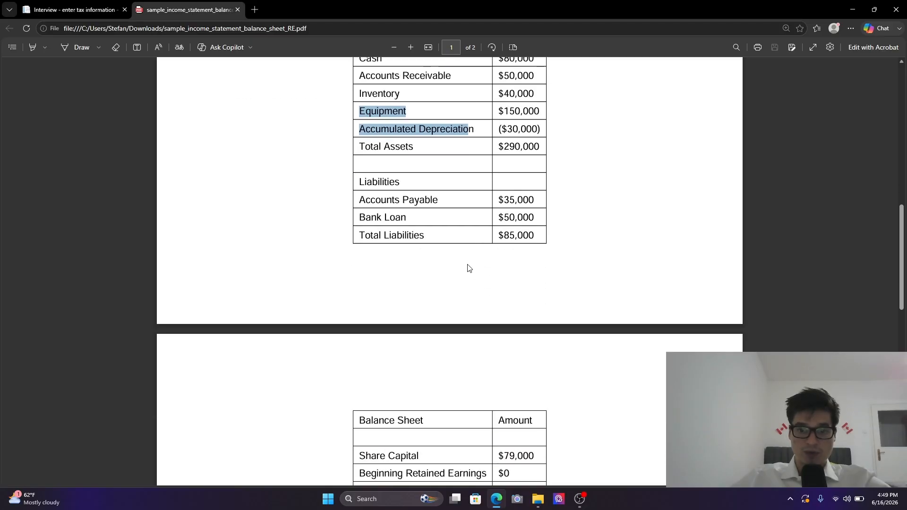
pyautogui.moveTo(381, 199); pyautogui.dragTo(444, 204)
pyautogui.click(72, 8)
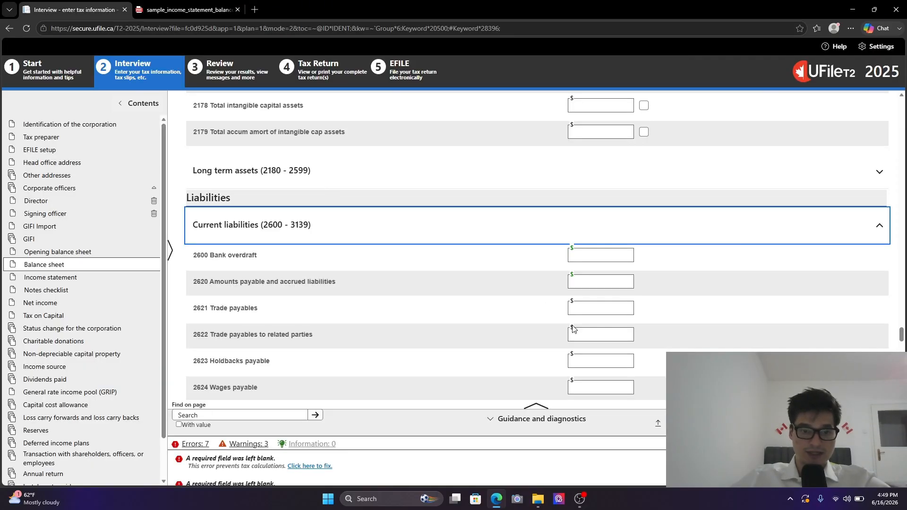
# Enter 35000 on line 2620 Amounts payable and accrued liabilities, checking the amount against the PDF.
pyautogui.scroll(-1, 554, 346)
pyautogui.click(601, 234)
pyautogui.click(214, 9)
pyautogui.click(83, 7)
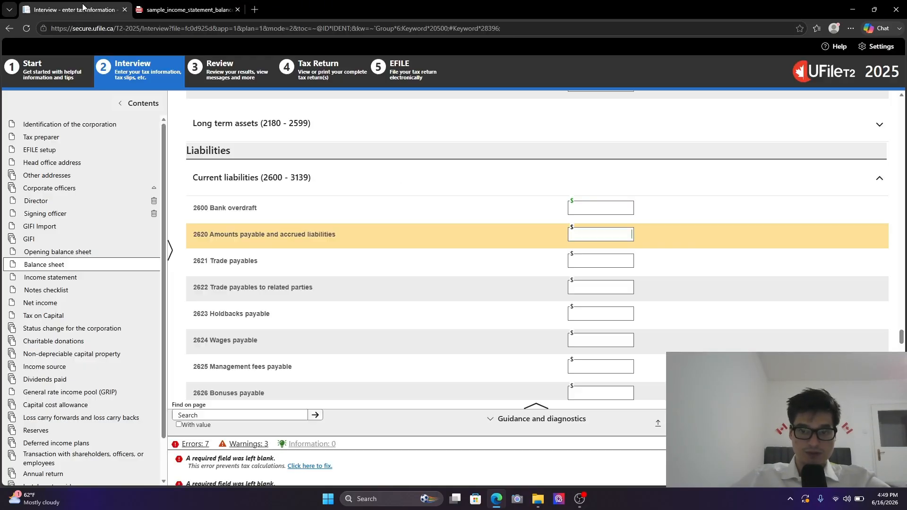
pyautogui.write('35000')
pyautogui.press('Tab')
# Look up the bank loan amount in the PDF and enter 50000 on line 2701 Loans from Canadian banks.
pyautogui.scroll(-8, 668, 304)
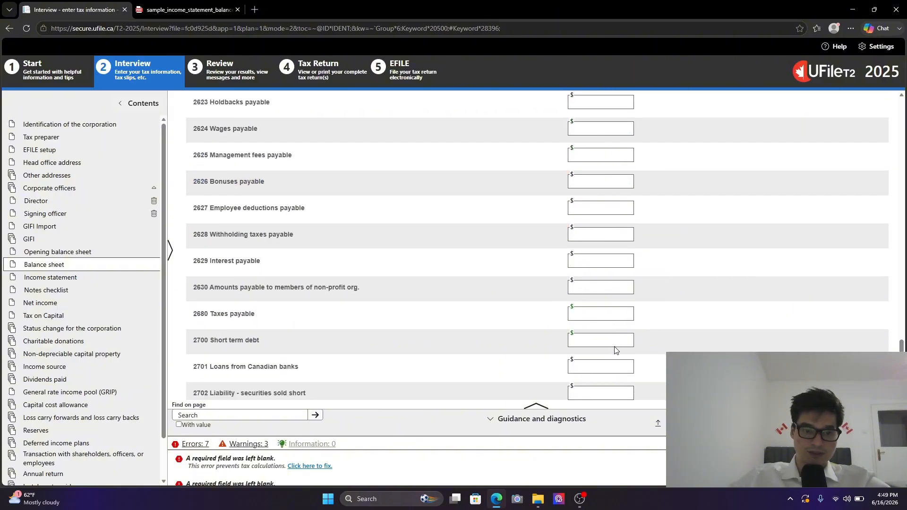
pyautogui.click(601, 201)
pyautogui.click(170, 6)
pyautogui.click(82, 8)
pyautogui.write('5')
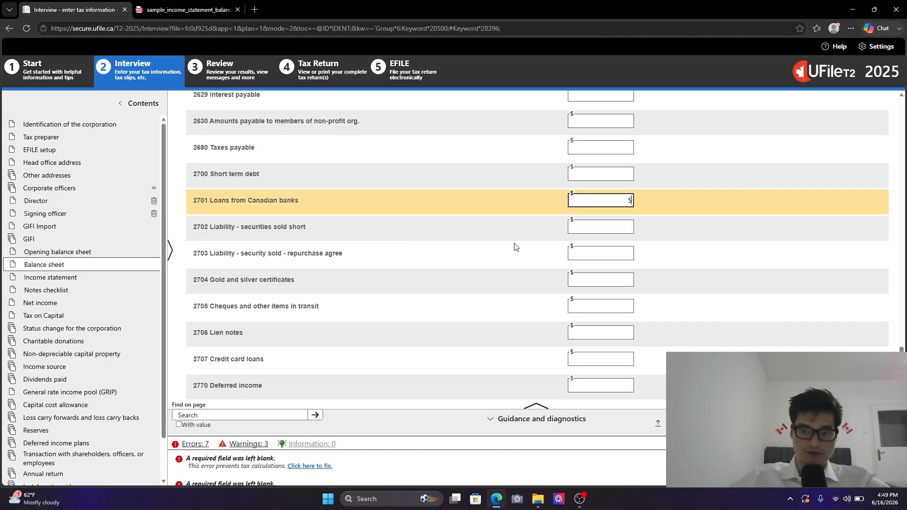
pyautogui.write('0000')
# Look up the share capital in the PDF, expand the Shareholder equity section, and enter 79000 on line 3500 Common shares.
pyautogui.click(189, 10)
pyautogui.scroll(-3, 440, 283)
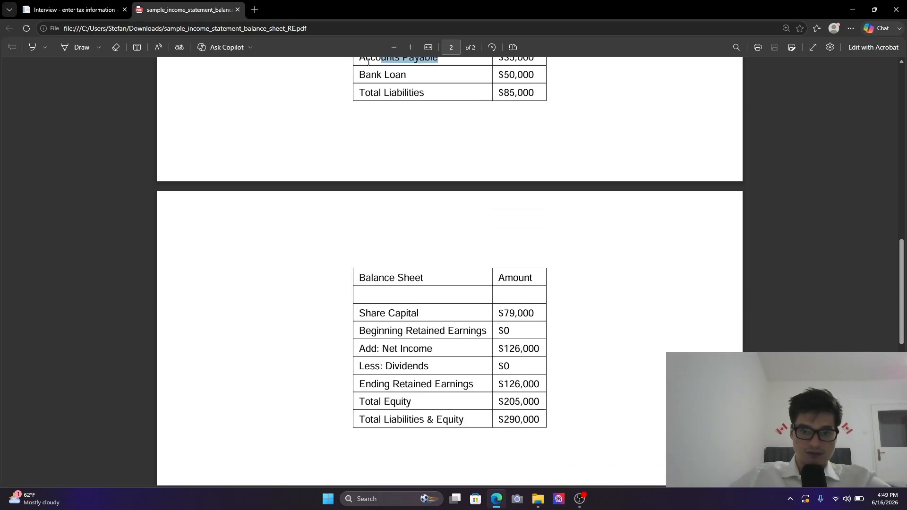
pyautogui.click(59, 4)
pyautogui.scroll(-10, 473, 307)
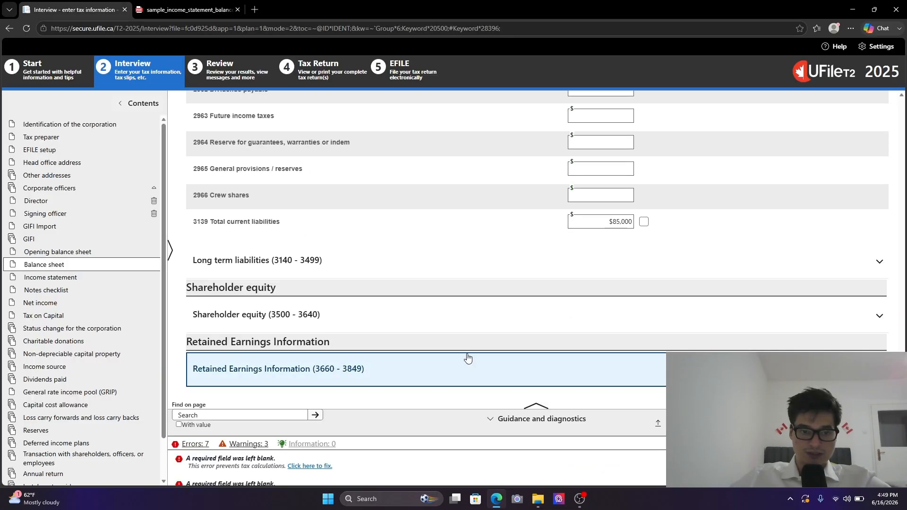
pyautogui.click(382, 327)
pyautogui.click(189, 9)
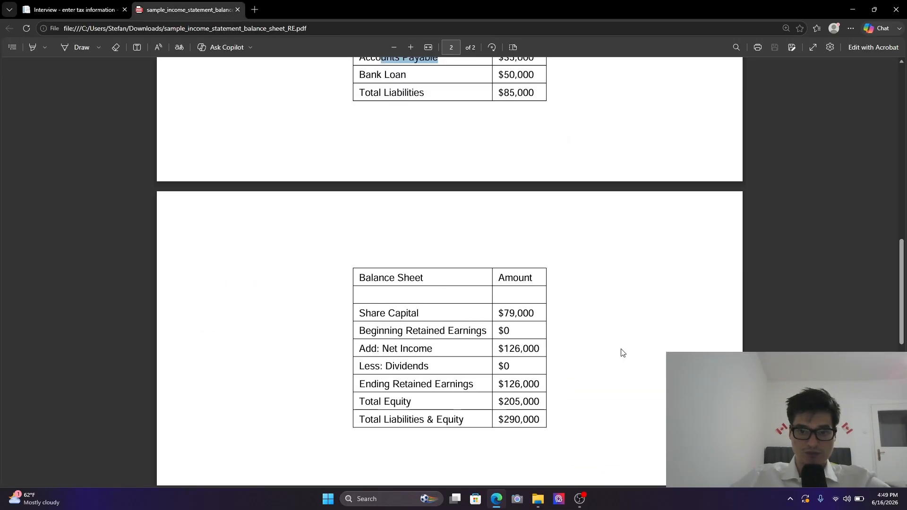
pyautogui.scroll(-1, 506, 322)
pyautogui.click(94, 6)
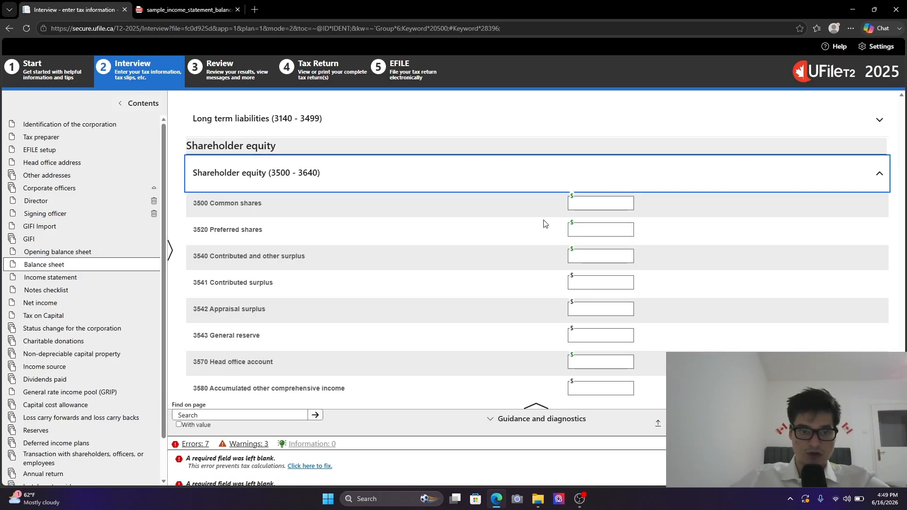
pyautogui.click(600, 204)
pyautogui.write('79000')
pyautogui.press('Tab')
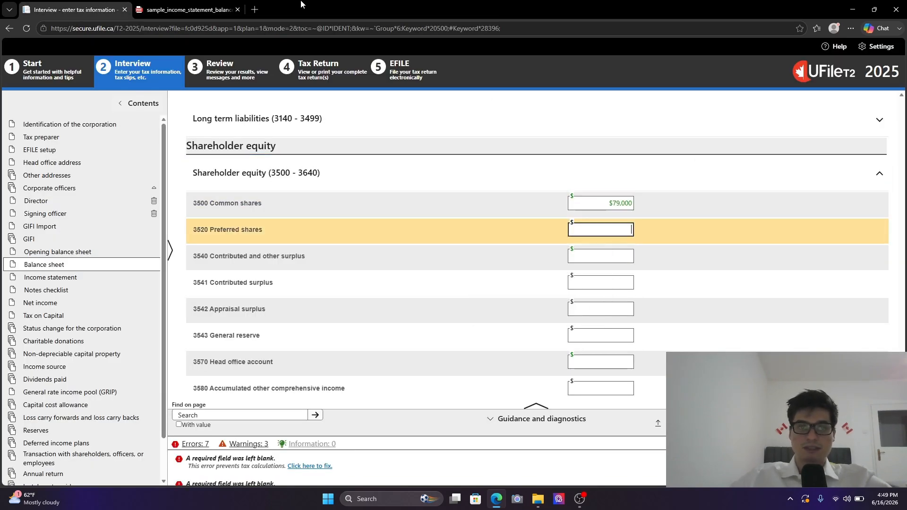
# Compare the retained earnings, total equity, and total liabilities and equity lines with the PDF balance sheet.
pyautogui.click(189, 9)
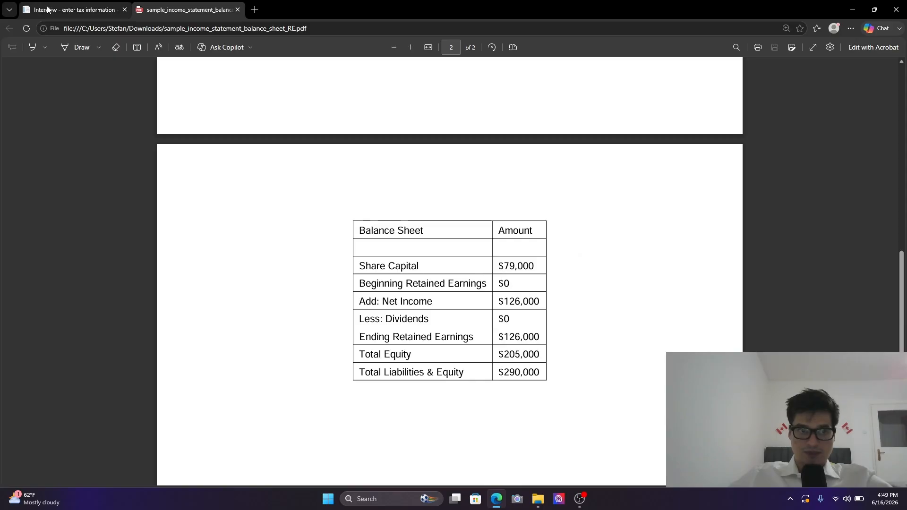
pyautogui.click(29, 8)
pyautogui.scroll(-2, 623, 320)
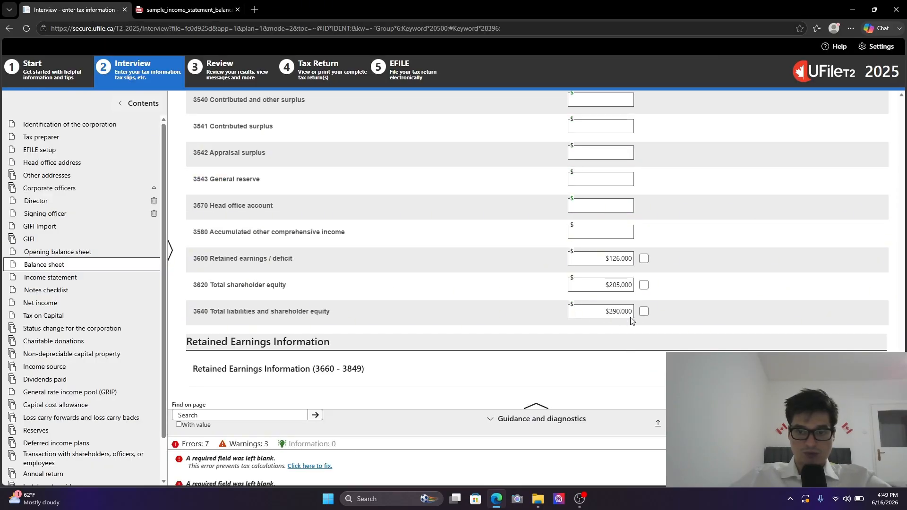
pyautogui.click(189, 9)
pyautogui.doubleClick(531, 377)
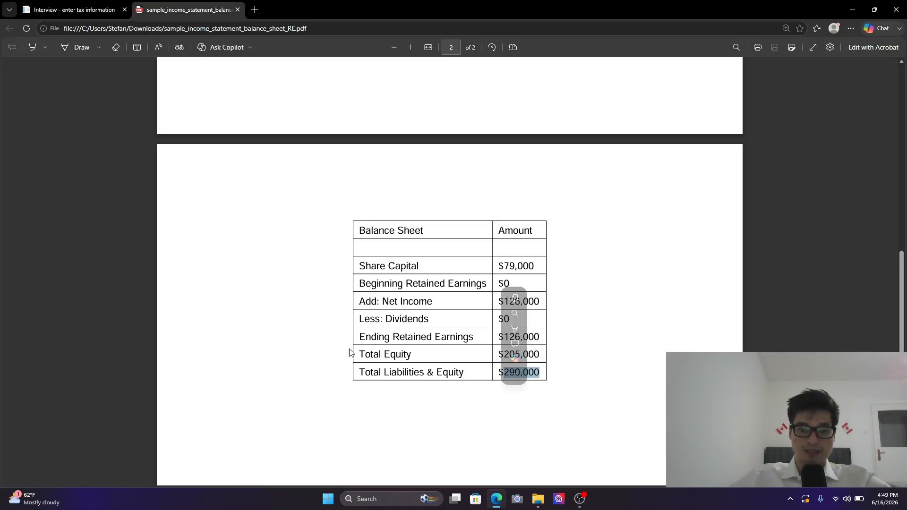
pyautogui.click(71, 9)
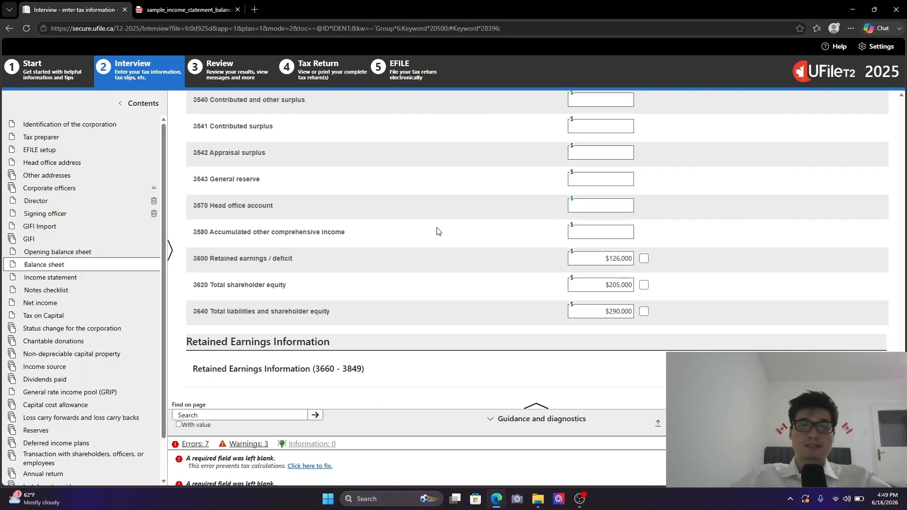
# Expand the Retained Earnings Information section and review its lines together with the shareholder equity lines.
pyautogui.click(373, 369)
pyautogui.scroll(-3, 612, 301)
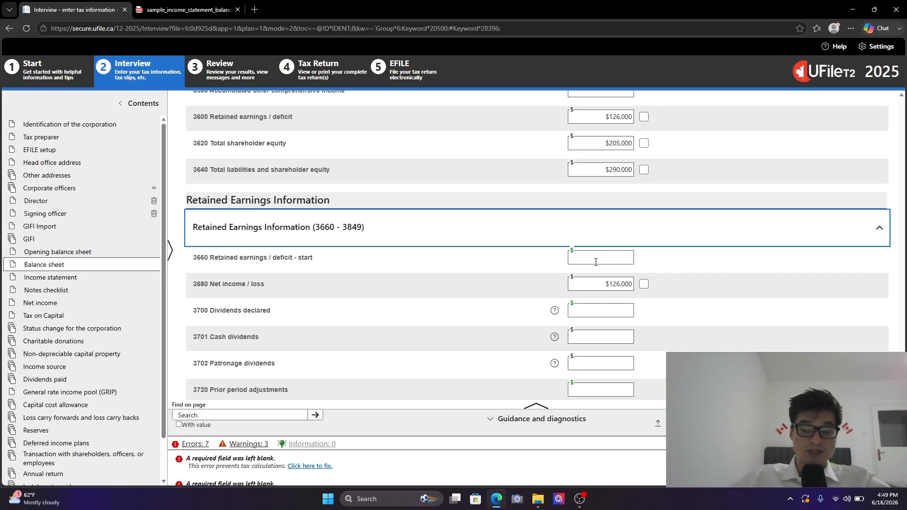
pyautogui.scroll(-5, 571, 297)
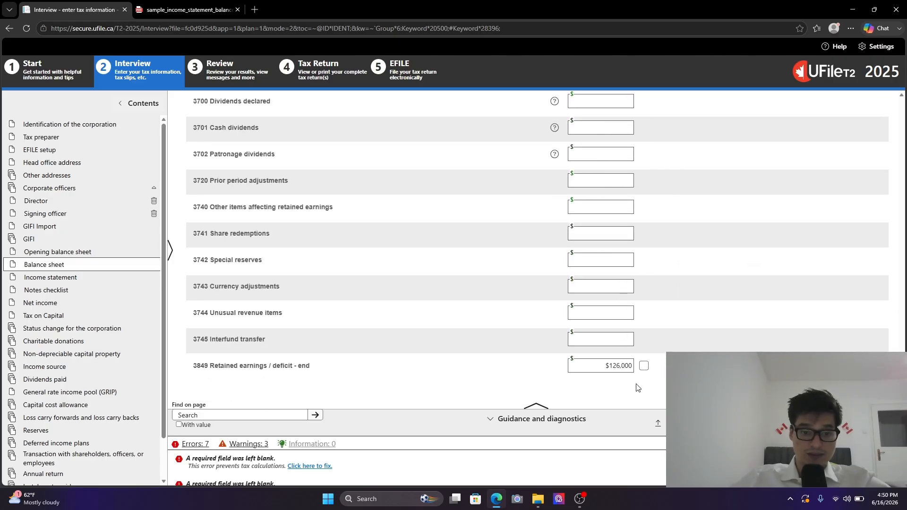
pyautogui.scroll(9, 629, 331)
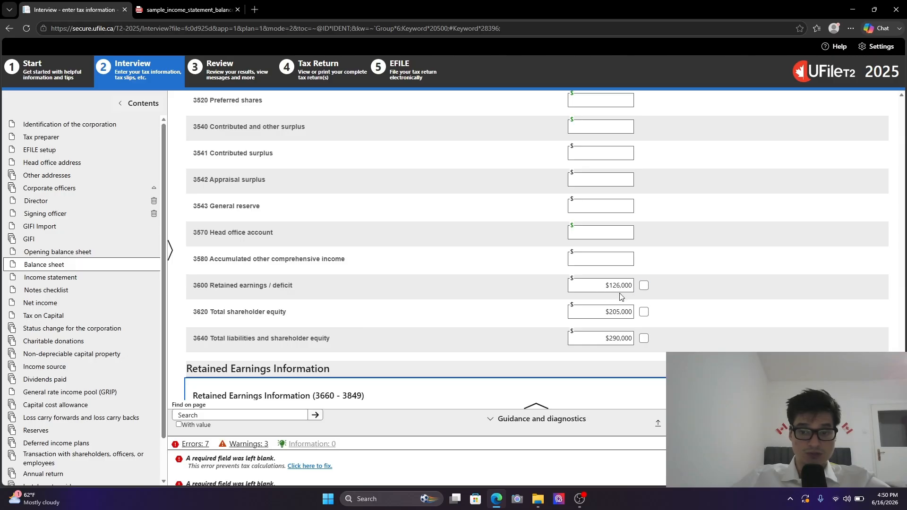
pyautogui.scroll(3, 582, 283)
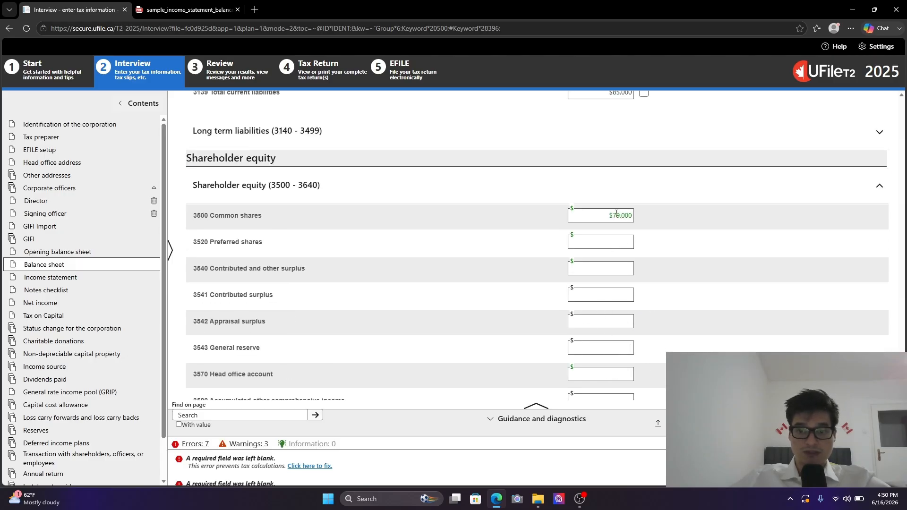
pyautogui.scroll(-4, 657, 274)
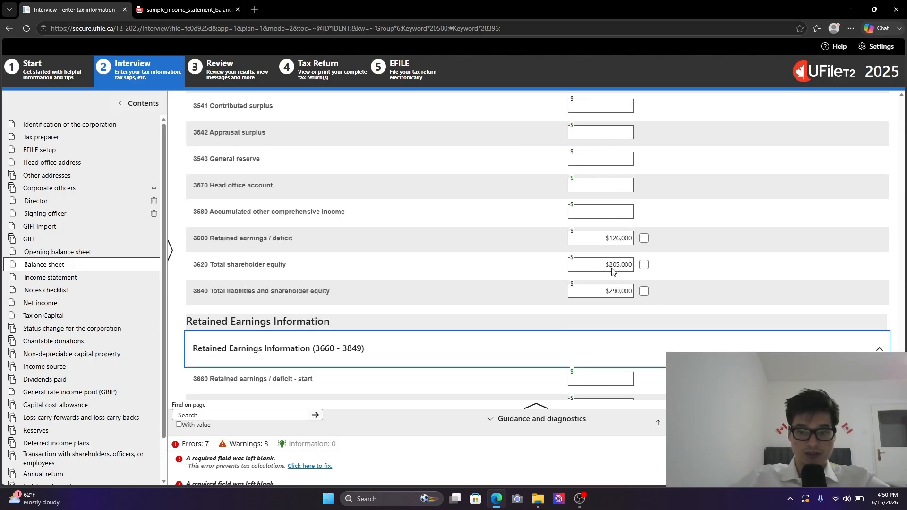
pyautogui.scroll(9, 616, 269)
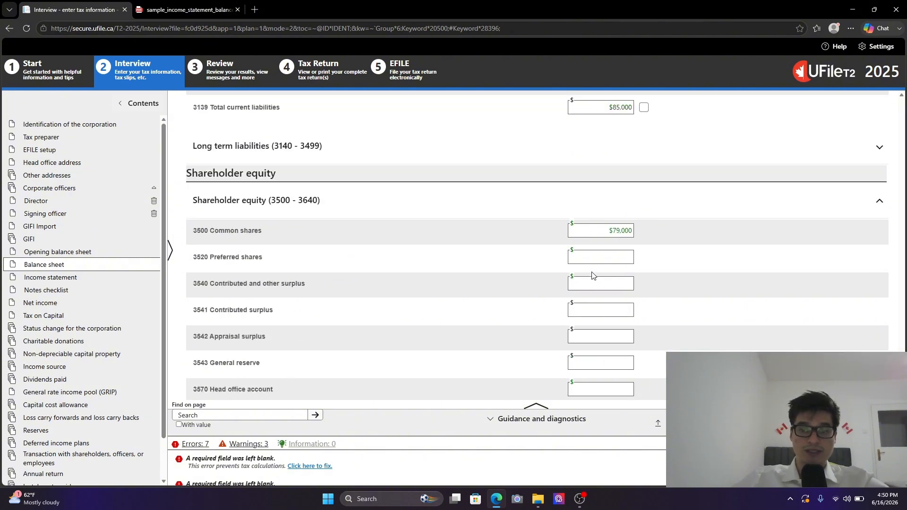
pyautogui.scroll(-9, 654, 336)
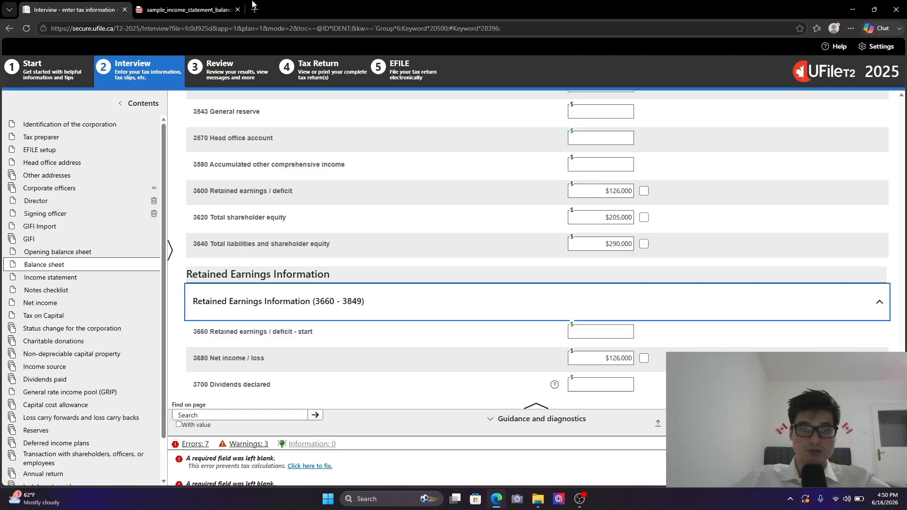
# Review the balance sheet in the PDF once more and return to the retained earnings lines in the tax return.
pyautogui.click(213, 10)
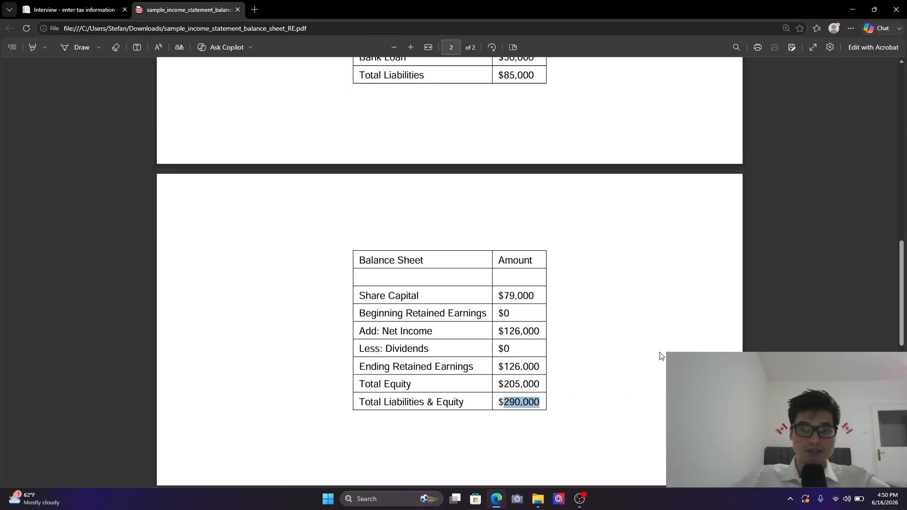
pyautogui.scroll(9, 632, 373)
pyautogui.scroll(-8, 589, 404)
pyautogui.click(102, 4)
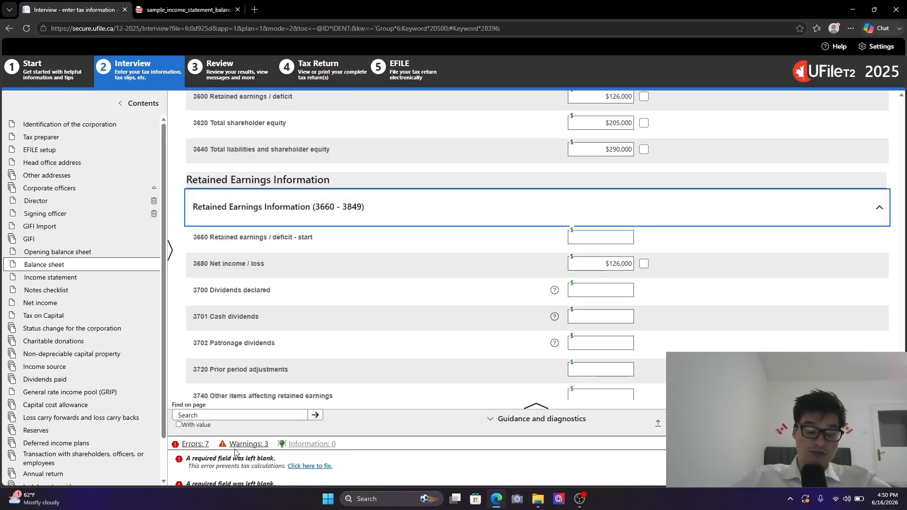
# Follow the first blank required field error to the Net income page, look up net income in the PDF, and enter 126000 per financial statements.
pyautogui.click(203, 445)
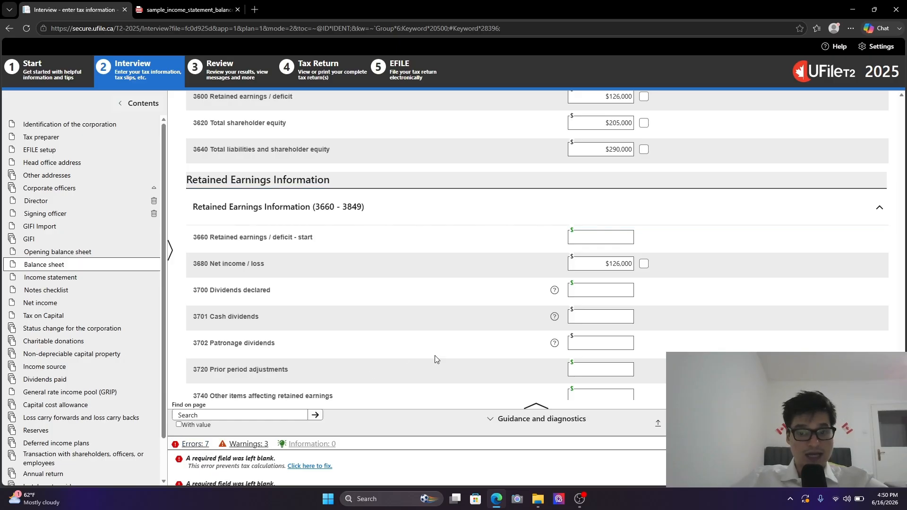
pyautogui.click(542, 420)
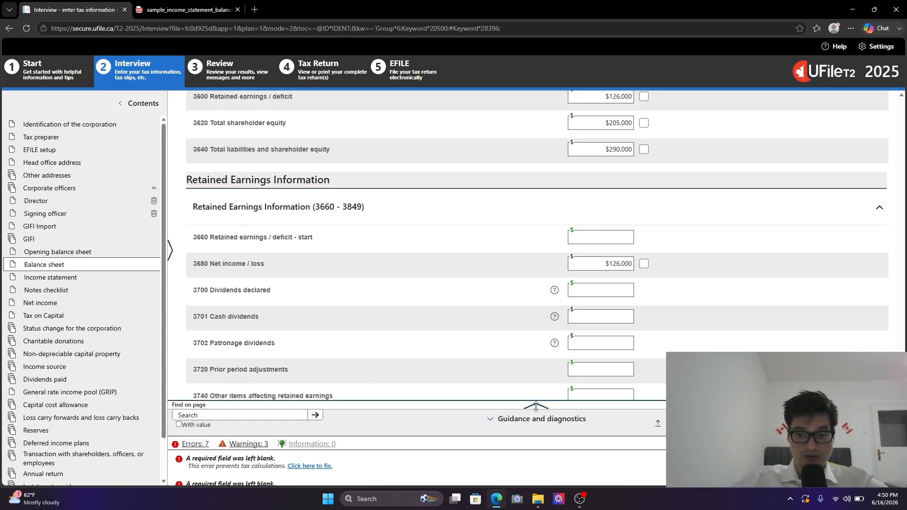
pyautogui.click(310, 400)
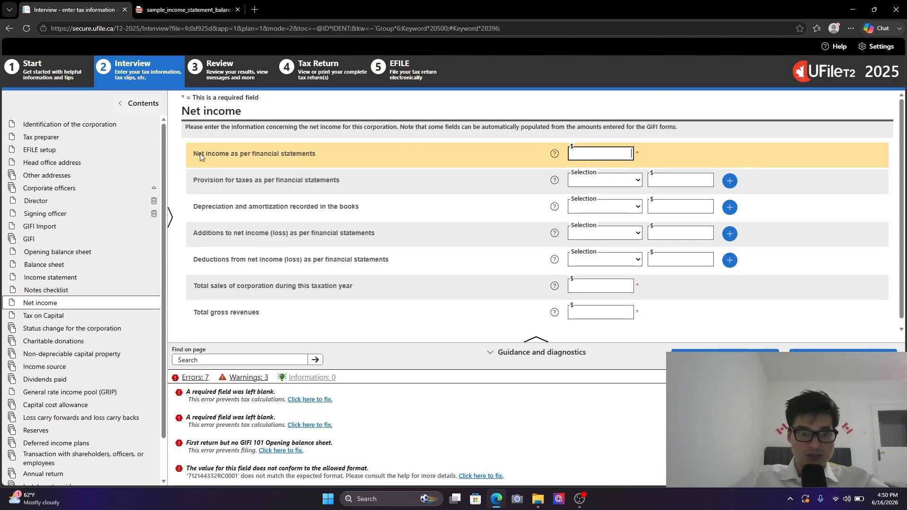
pyautogui.click(189, 10)
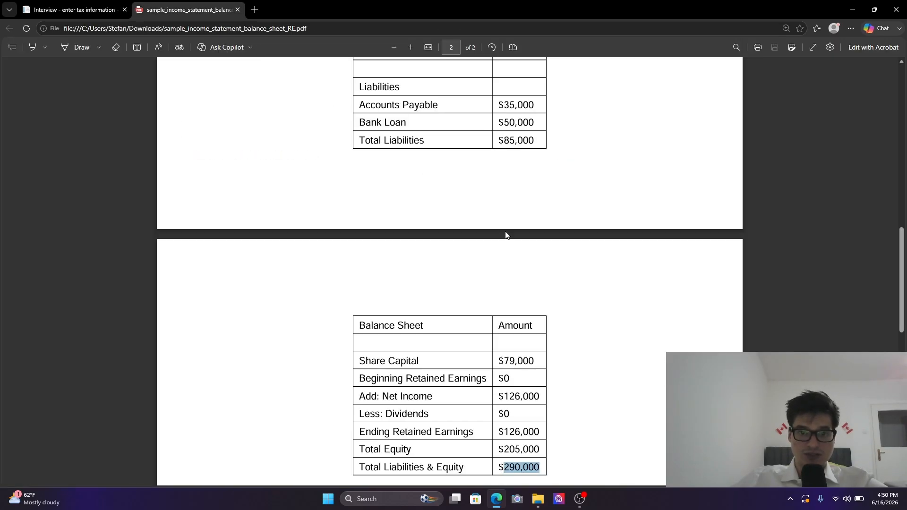
pyautogui.scroll(5, 506, 234)
pyautogui.moveTo(492, 98); pyautogui.dragTo(533, 98)
pyautogui.click(104, 8)
pyautogui.click(605, 153)
pyautogui.write('126000')
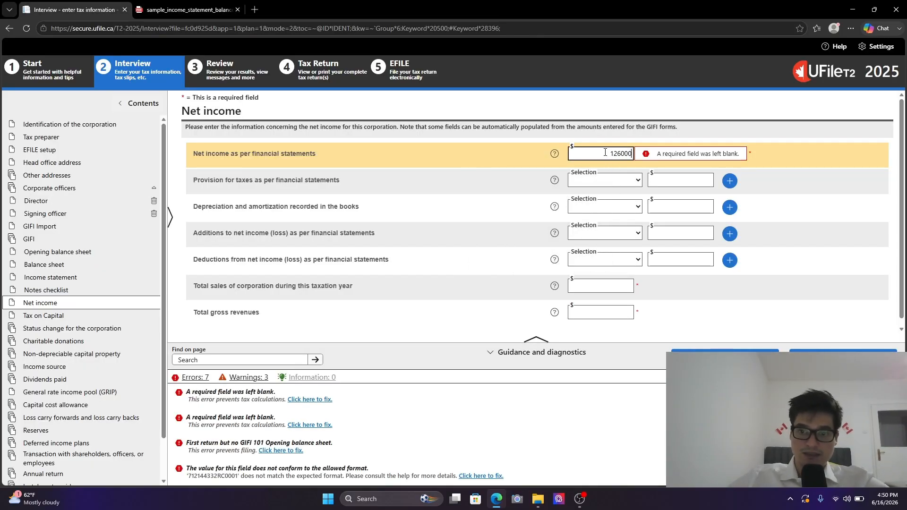
pyautogui.press('Tab')
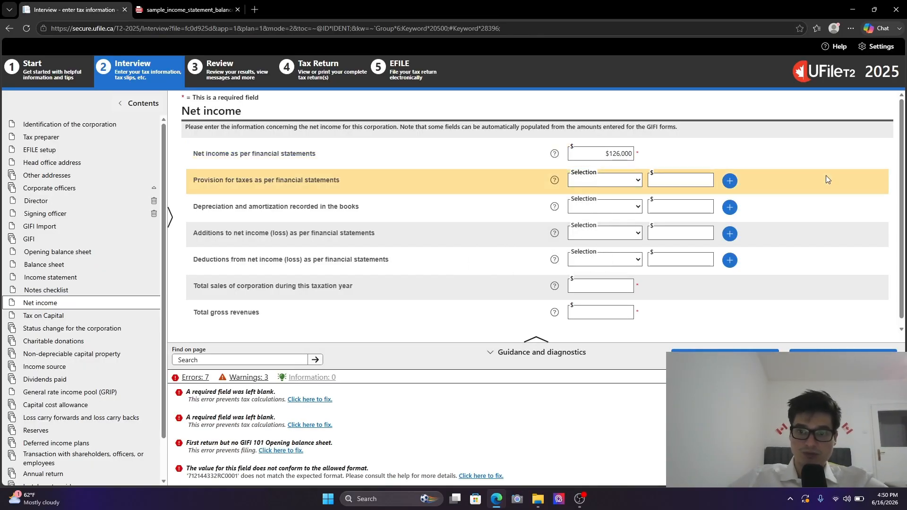
# Follow the two blank required field errors to locate the remaining required amounts on the Net income page.
pyautogui.click(248, 377)
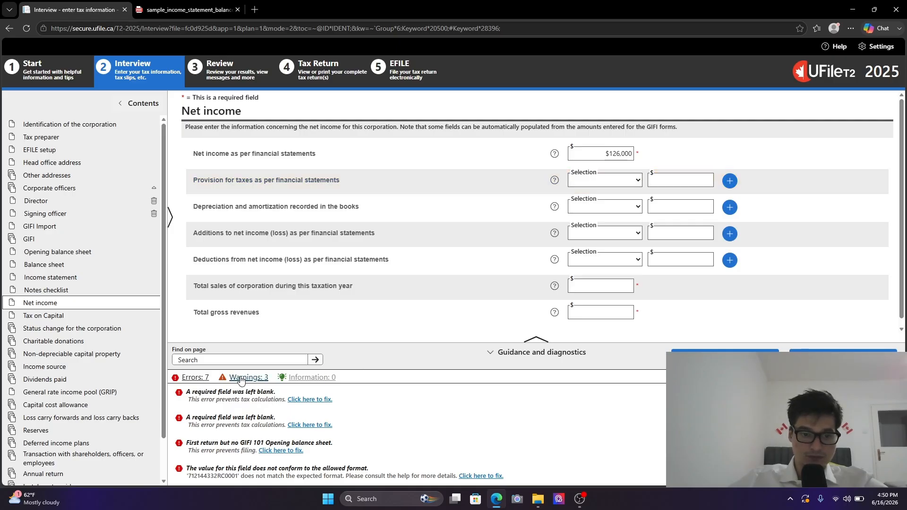
pyautogui.click(195, 377)
pyautogui.click(302, 400)
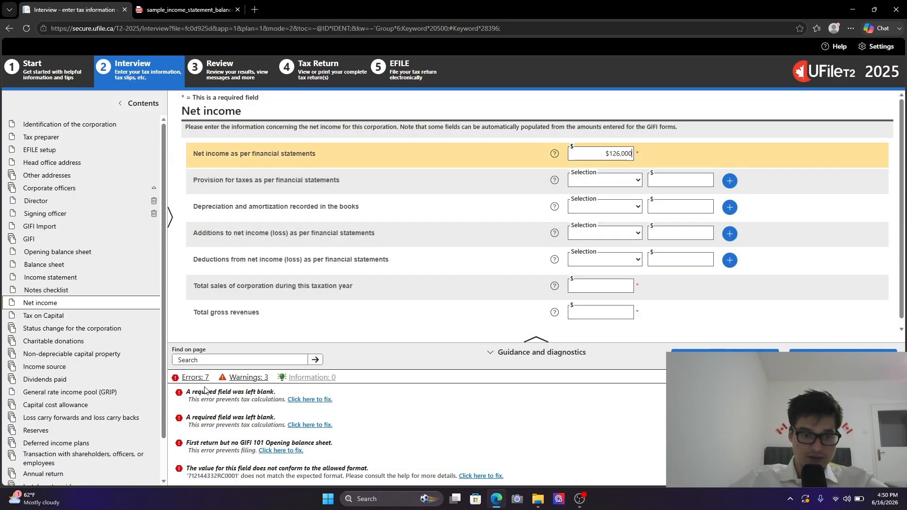
pyautogui.click(321, 425)
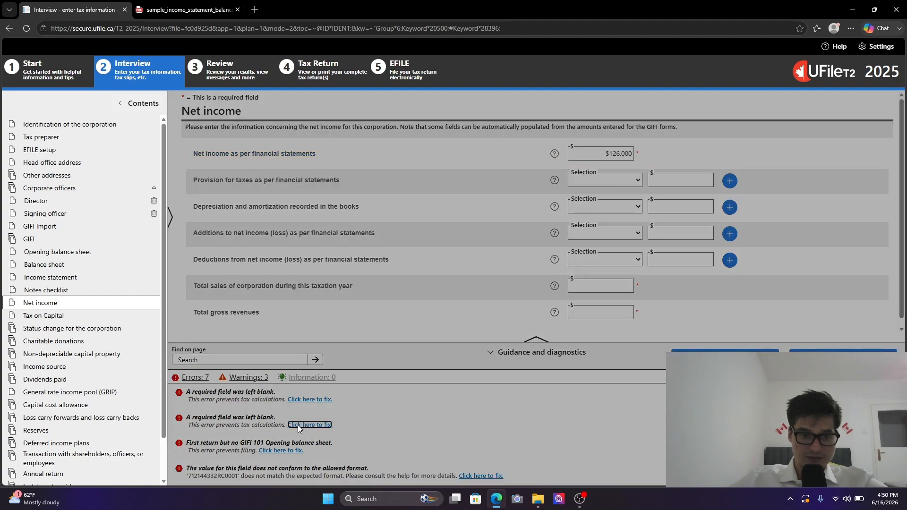
pyautogui.click(625, 183)
pyautogui.click(620, 155)
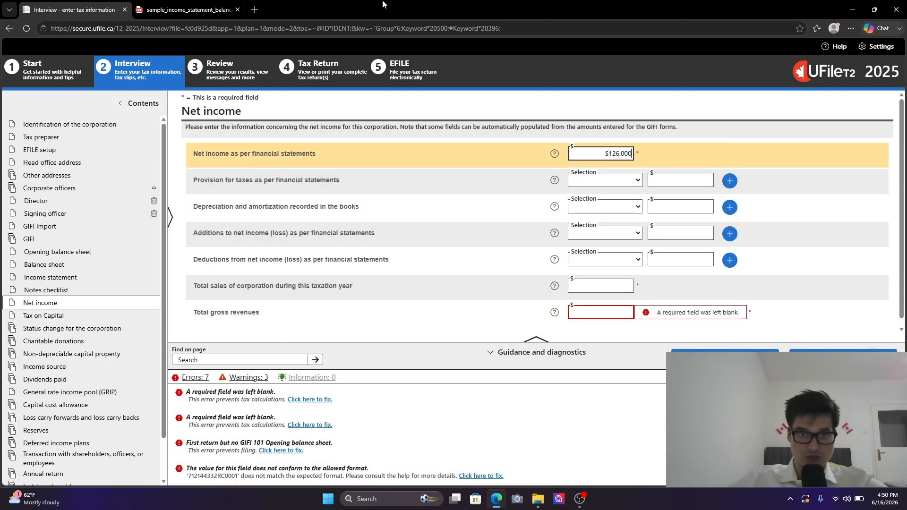
# Look up the revenue in the PDF income statement and enter 500000 as total gross revenues.
pyautogui.click(189, 10)
pyautogui.scroll(8, 546, 203)
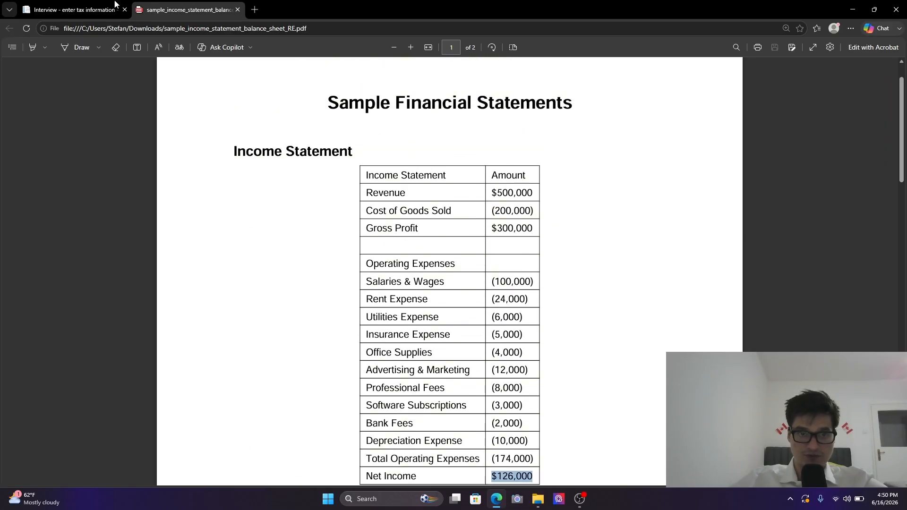
pyautogui.click(115, 9)
pyautogui.click(607, 313)
pyautogui.write('5900')
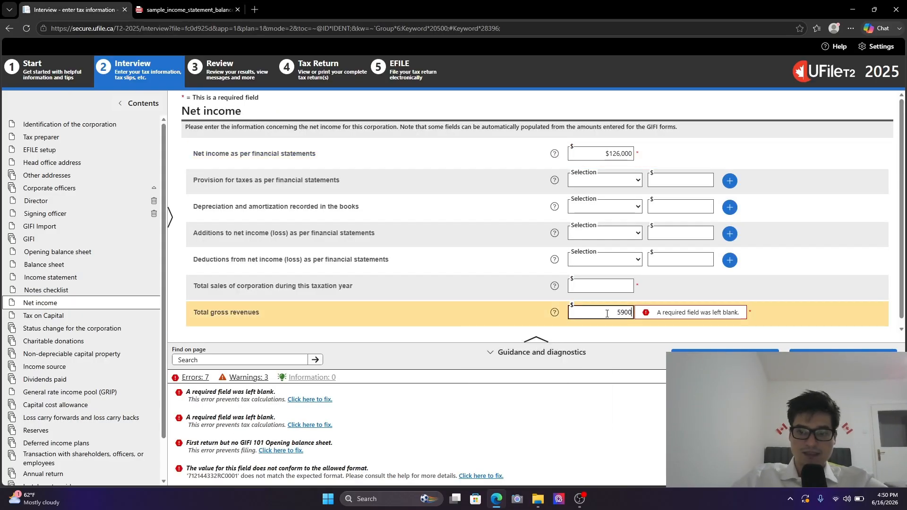
pyautogui.press('BackSpace')
pyautogui.write('000')
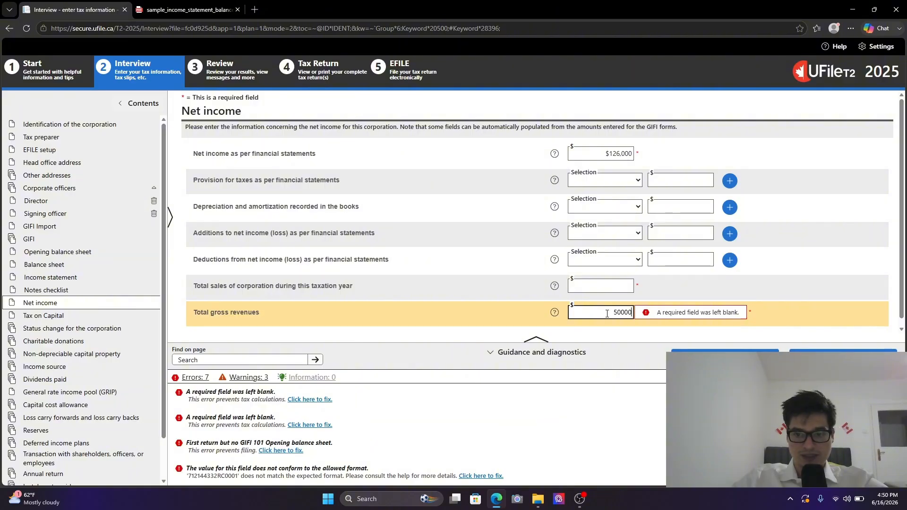
pyautogui.click(834, 292)
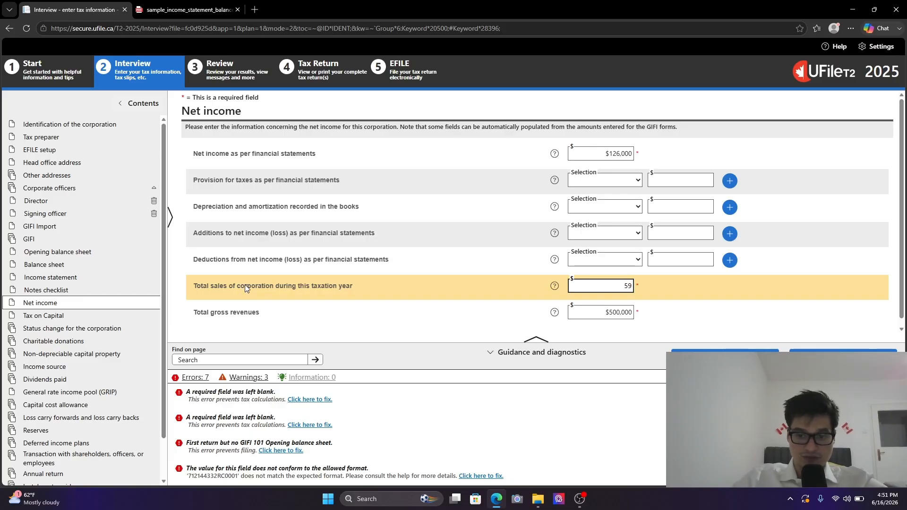
# Enter 500,000 as the total sales of the corporation during this taxation year.
pyautogui.write('500,000')
pyautogui.click(713, 264)
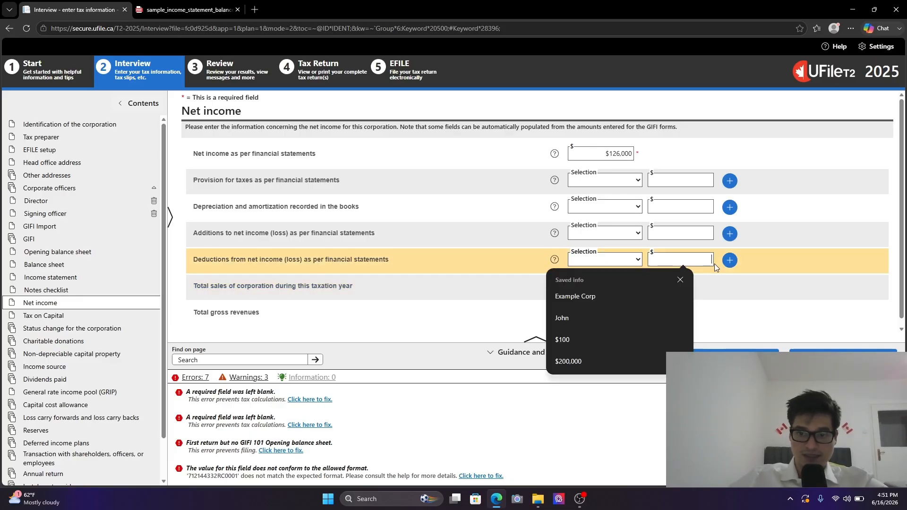
pyautogui.click(824, 183)
pyautogui.scroll(-1, 803, 203)
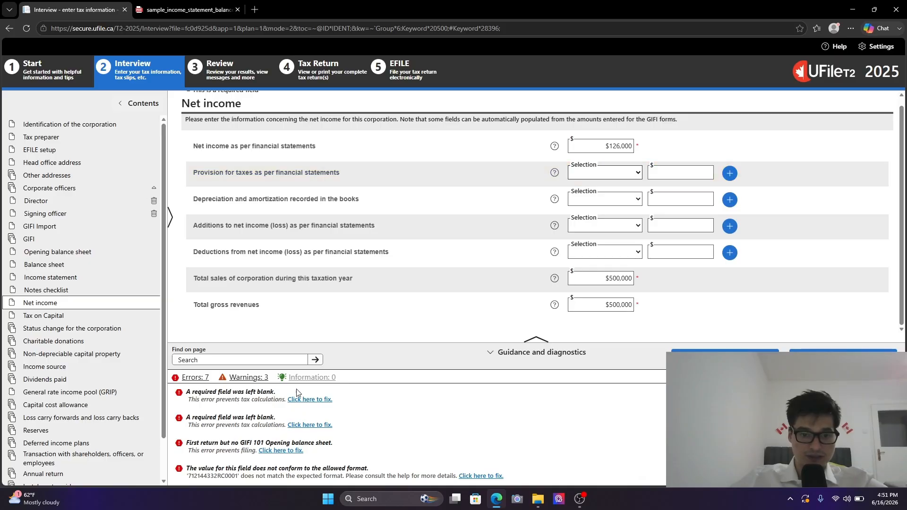
# Recheck the two blank required field errors and open the Opening balance sheet from the first return GIFI 101 error.
pyautogui.click(308, 400)
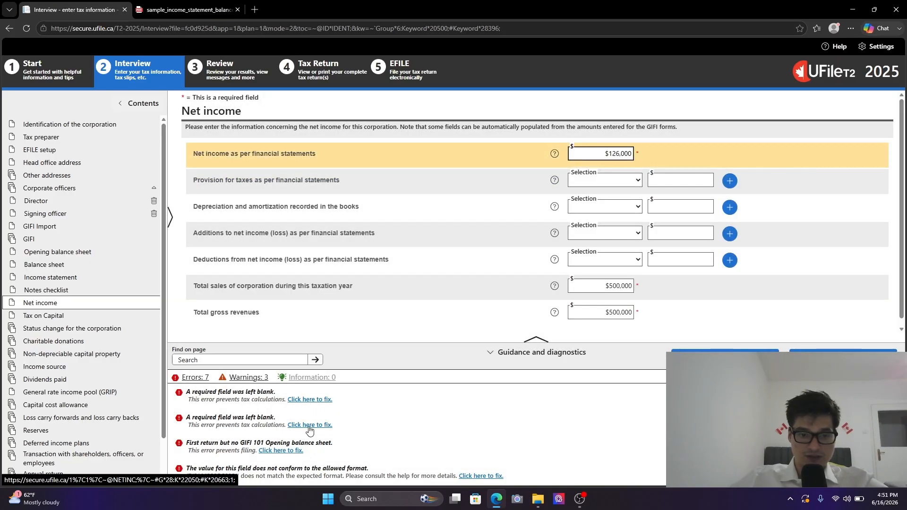
pyautogui.click(309, 425)
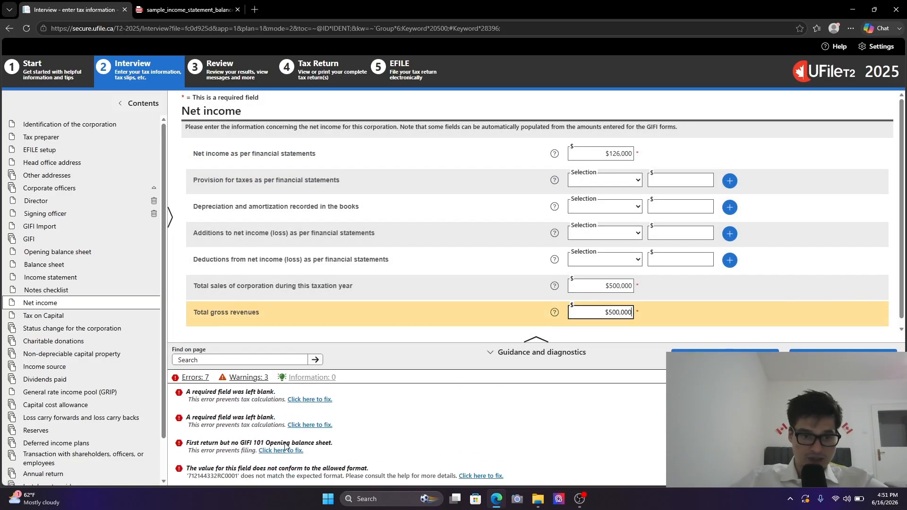
pyautogui.click(282, 401)
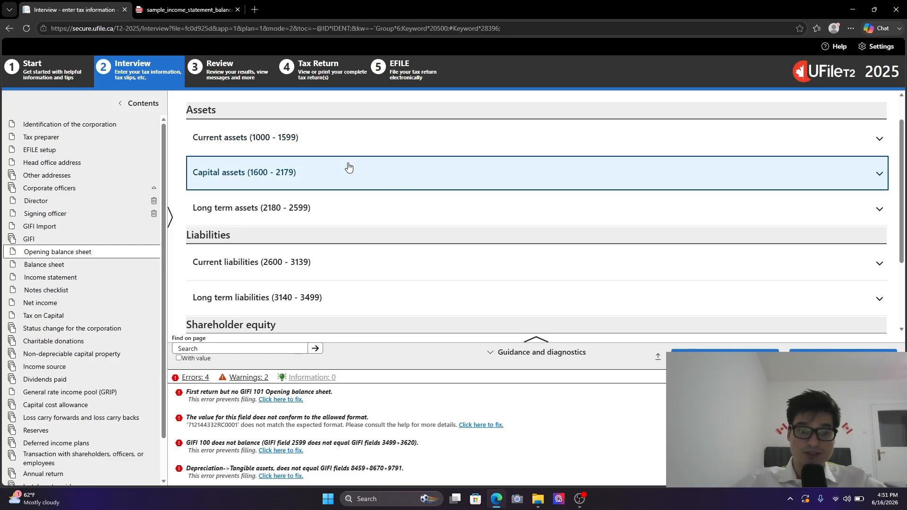
# Look up the share capital in the PDF and enter 79000 on line 1000 Cash and deposits of the opening balance sheet.
pyautogui.click(171, 7)
pyautogui.scroll(-7, 545, 314)
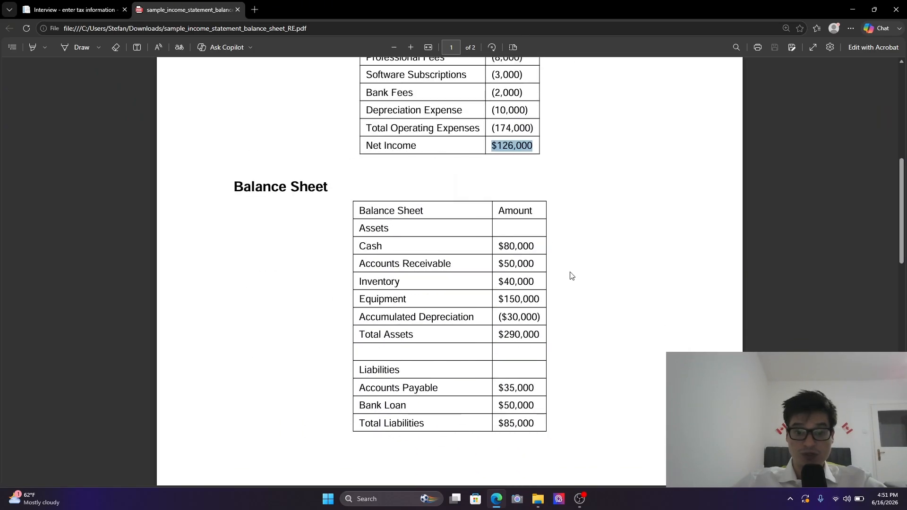
pyautogui.scroll(-9, 531, 279)
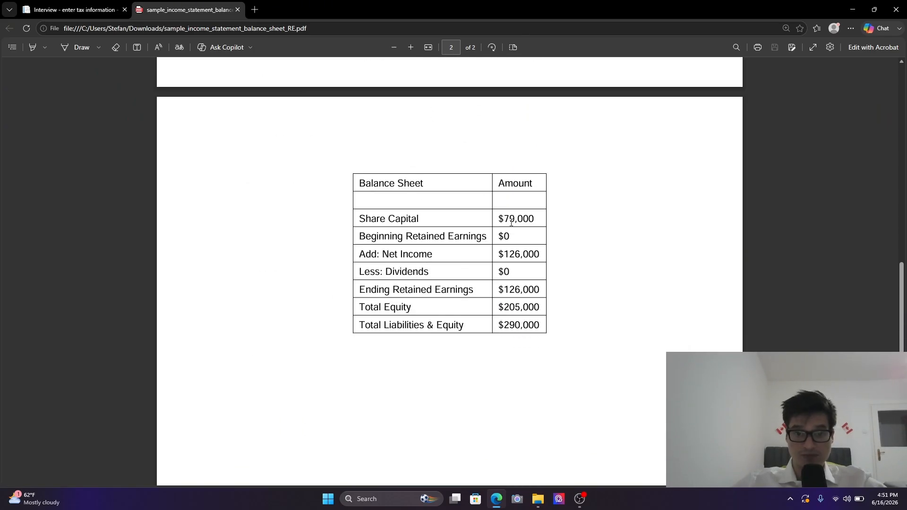
pyautogui.click(78, 10)
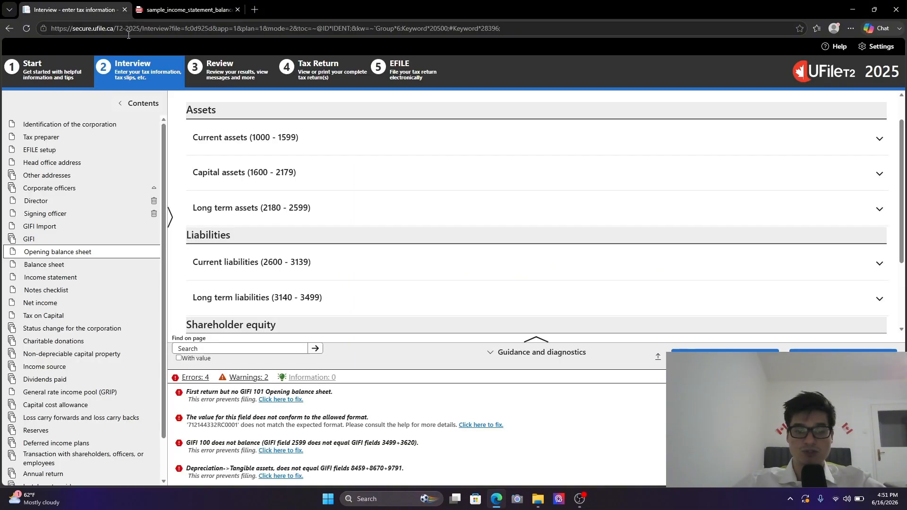
pyautogui.click(590, 168)
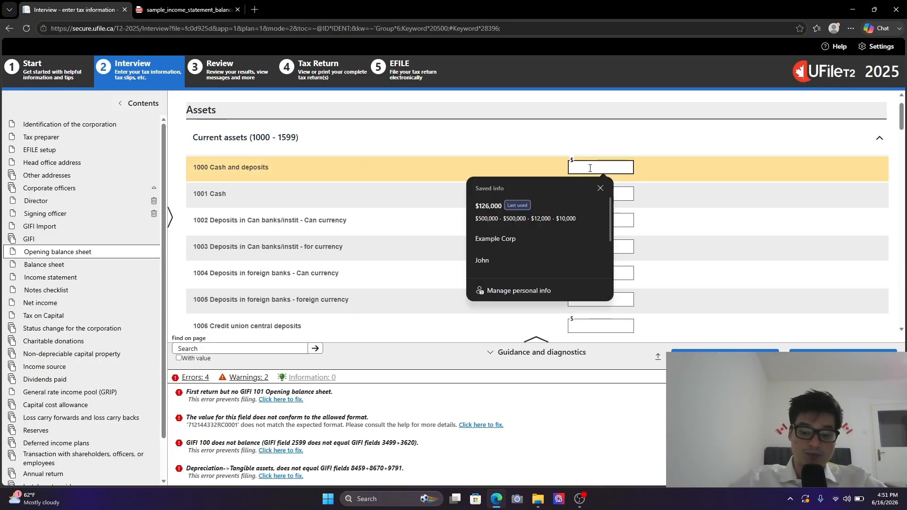
pyautogui.write('79000')
pyautogui.scroll(-20, 658, 170)
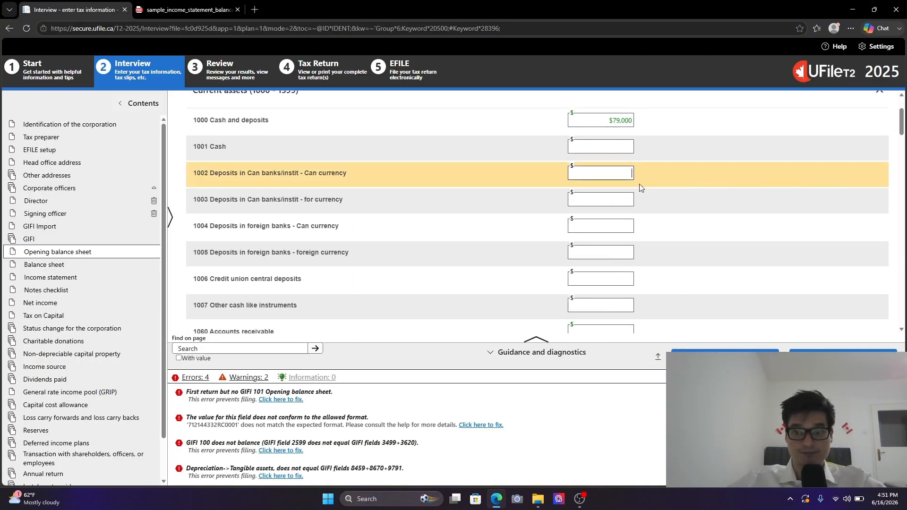
# Expand the opening balance sheet's Shareholder equity section and enter 79000 on line 3500 Common shares.
pyautogui.click(315, 247)
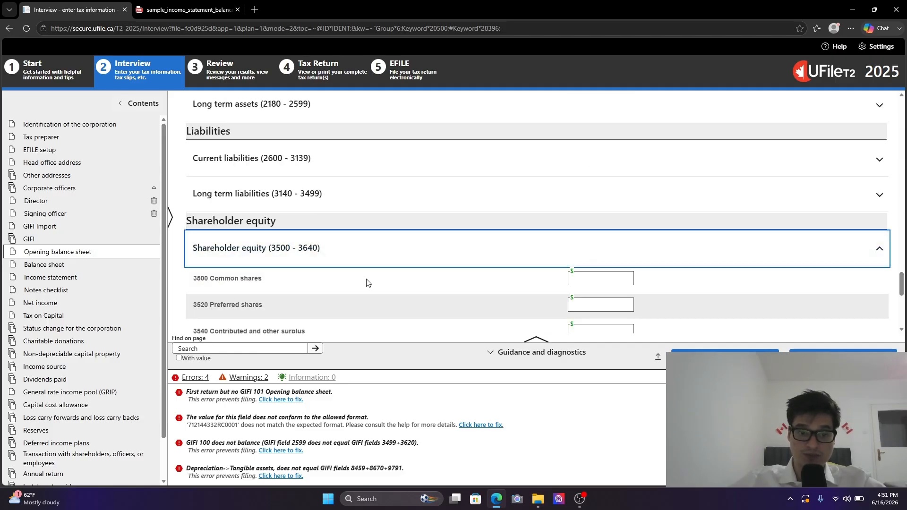
pyautogui.click(591, 277)
pyautogui.write('79')
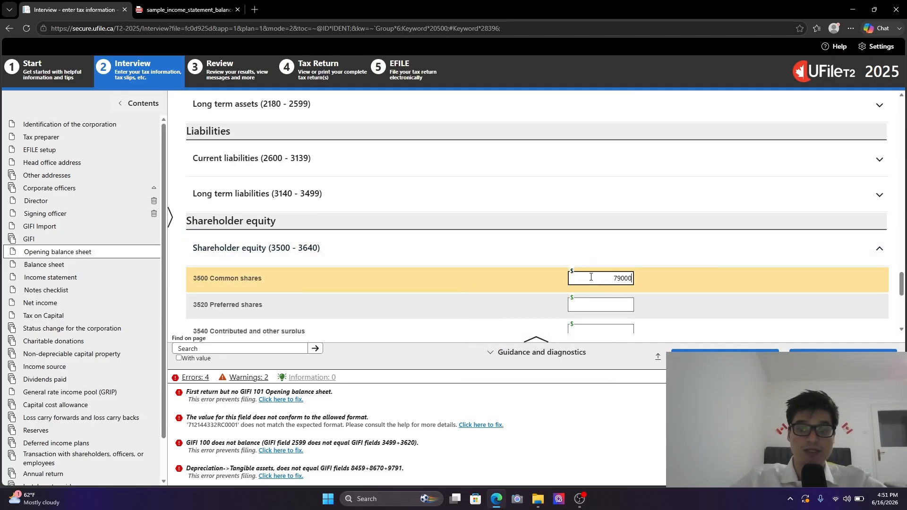
pyautogui.write('000')
pyautogui.click(638, 163)
pyautogui.scroll(-10, 644, 227)
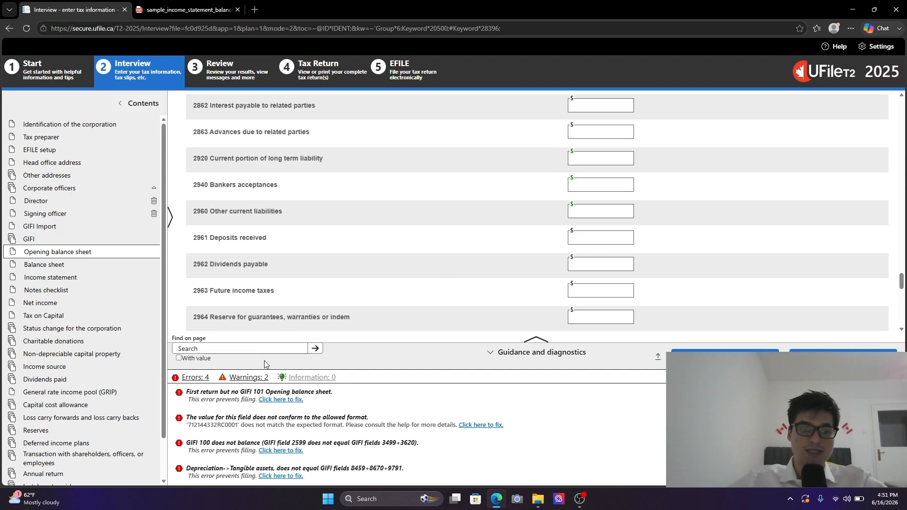
# Recheck the opening balance sheet and GIFI 100 balance errors and read the remaining errors and warnings.
pyautogui.click(281, 399)
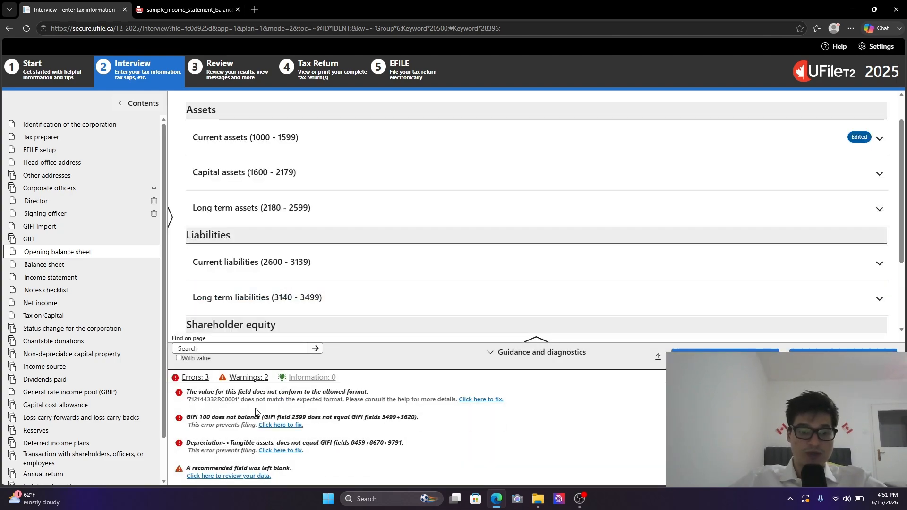
pyautogui.moveTo(196, 400); pyautogui.dragTo(510, 402)
pyautogui.click(326, 430)
pyautogui.scroll(-1, 324, 433)
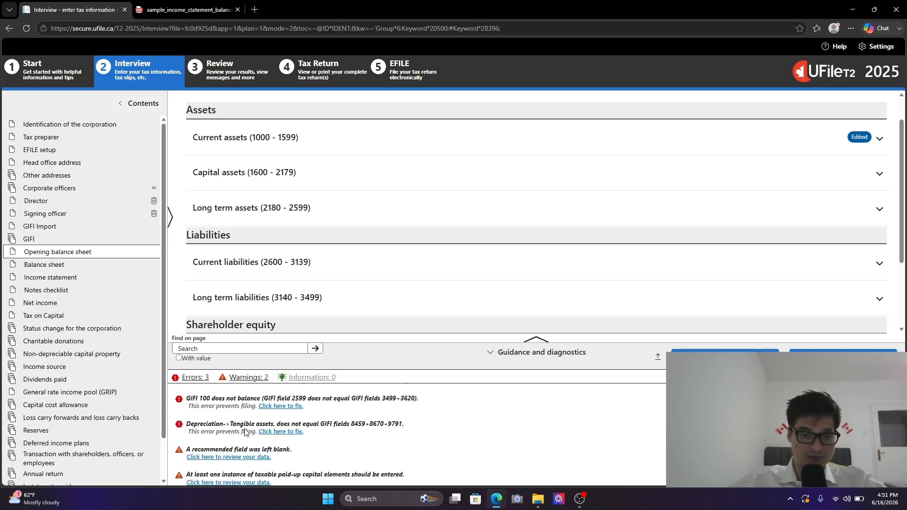
pyautogui.scroll(1, 303, 430)
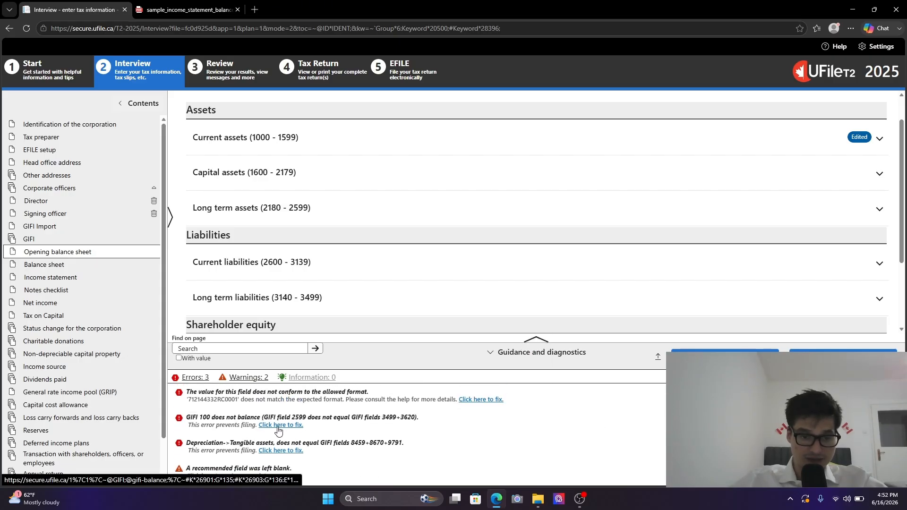
pyautogui.click(280, 426)
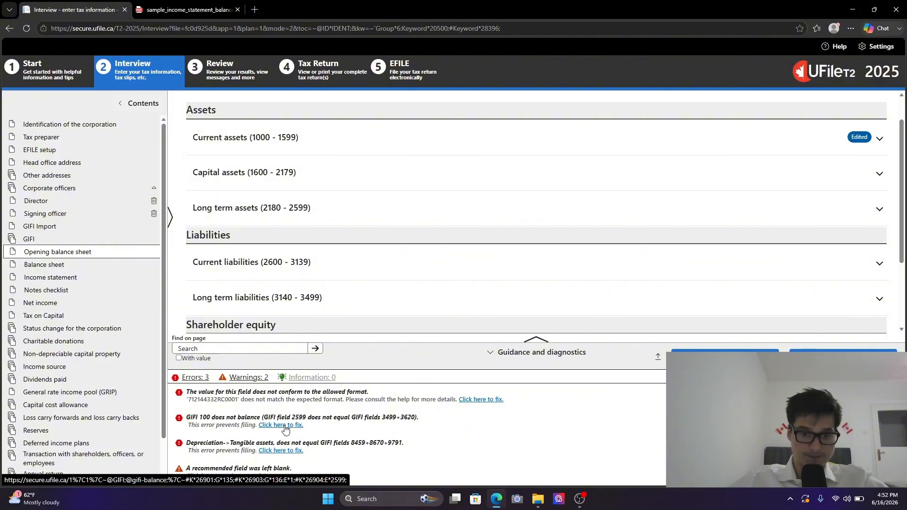
pyautogui.scroll(-1, 288, 448)
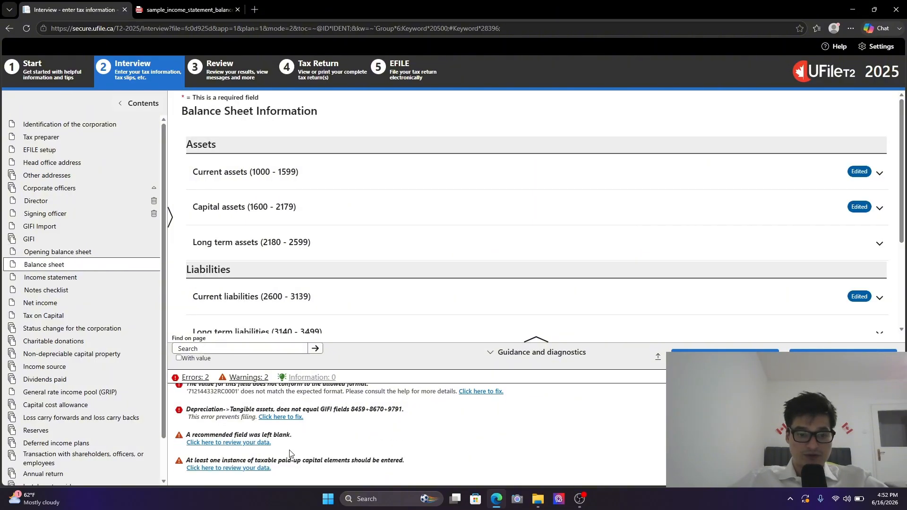
# Open the Net income section from the tangible assets depreciation error and look up the depreciation expense in the PDF.
pyautogui.click(272, 418)
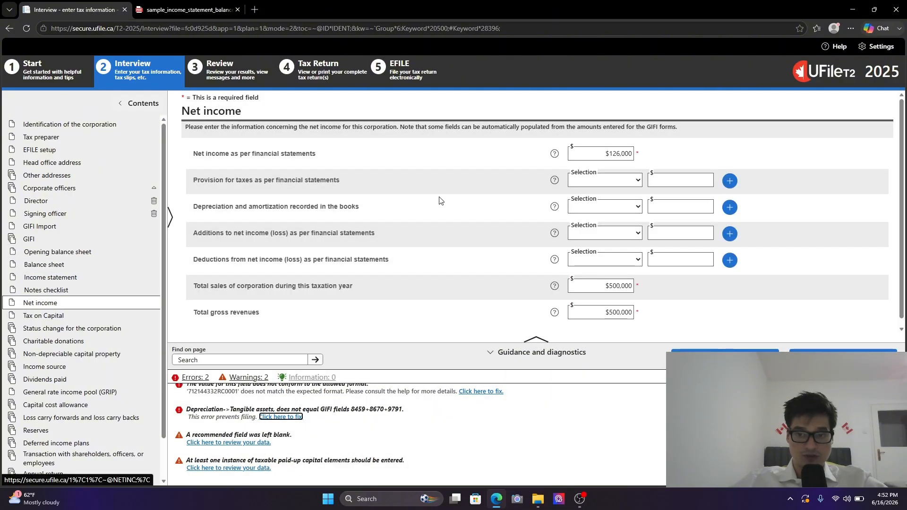
pyautogui.click(189, 10)
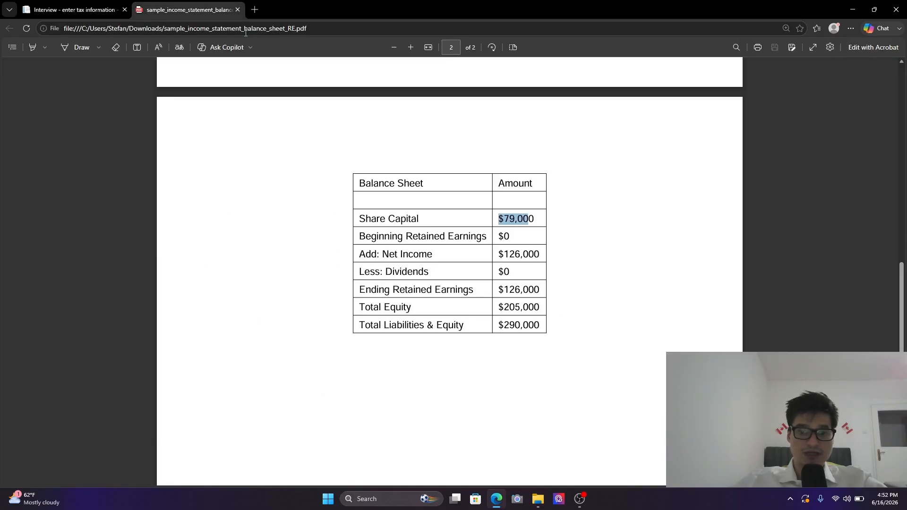
pyautogui.scroll(10, 584, 330)
pyautogui.scroll(2, 481, 307)
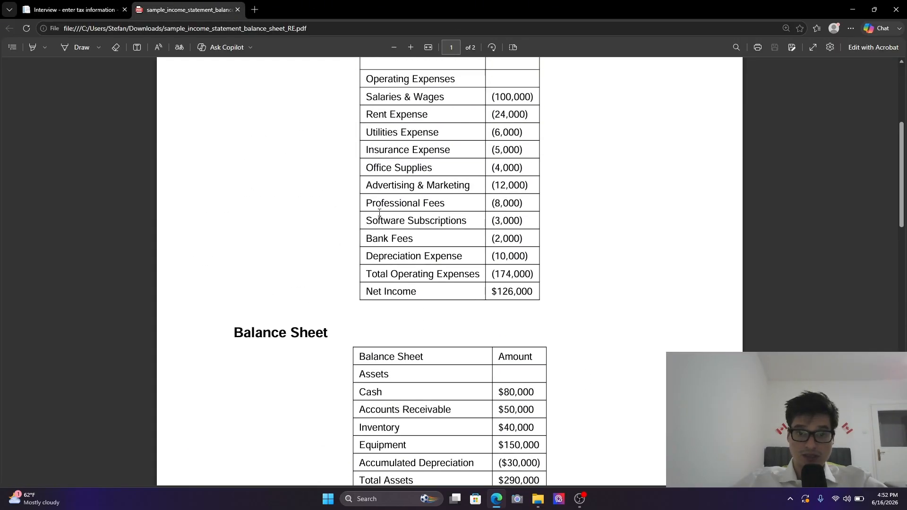
pyautogui.scroll(-4, 417, 347)
pyautogui.scroll(4, 392, 310)
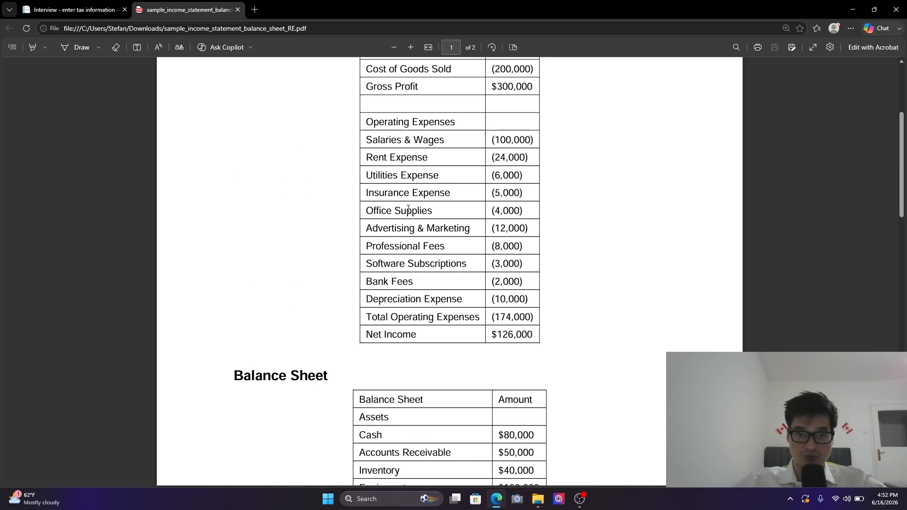
pyautogui.moveTo(378, 300); pyautogui.dragTo(538, 296)
pyautogui.click(614, 320)
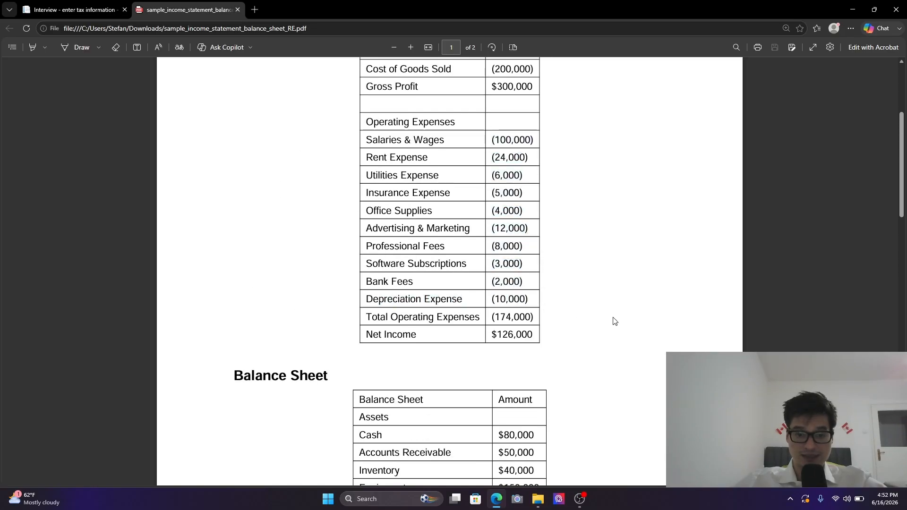
pyautogui.scroll(-11, 614, 368)
pyautogui.scroll(8, 590, 364)
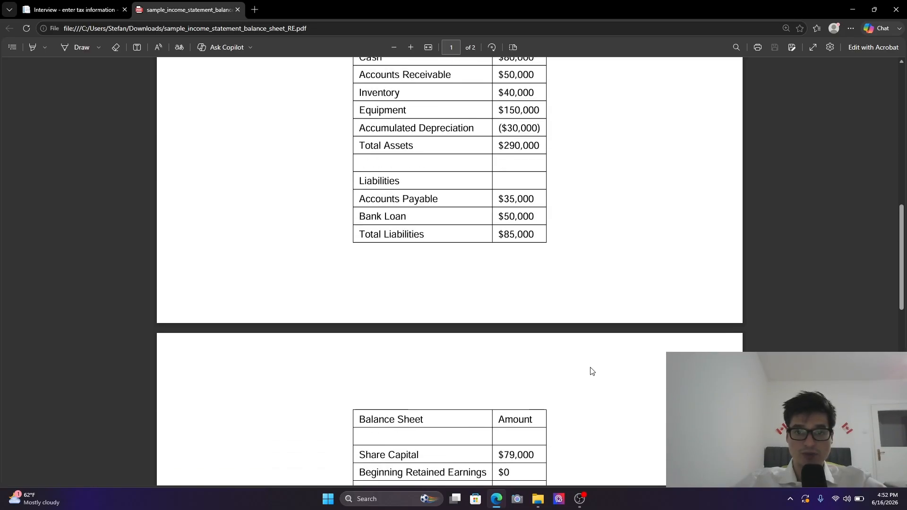
# Record 10000 for Tangible assets under Depreciation and amortization recorded in the books, and recheck the depreciation error.
pyautogui.click(70, 9)
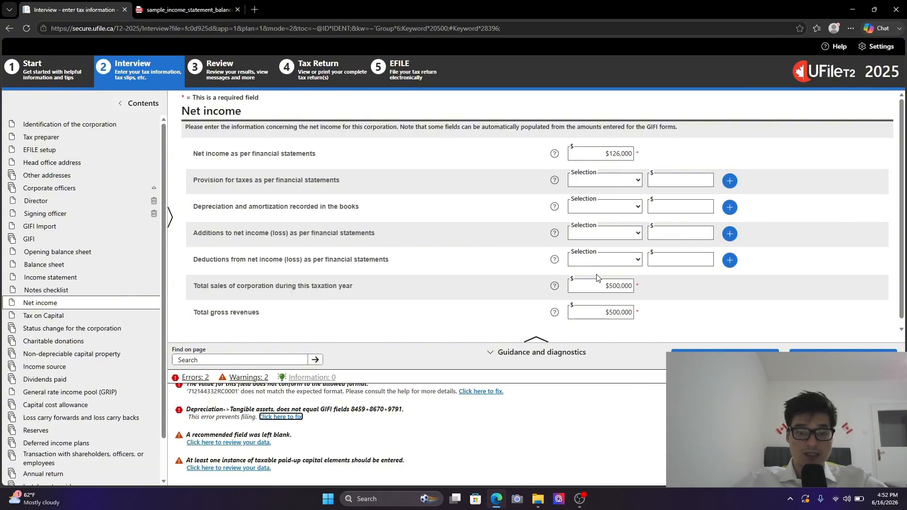
pyautogui.click(609, 208)
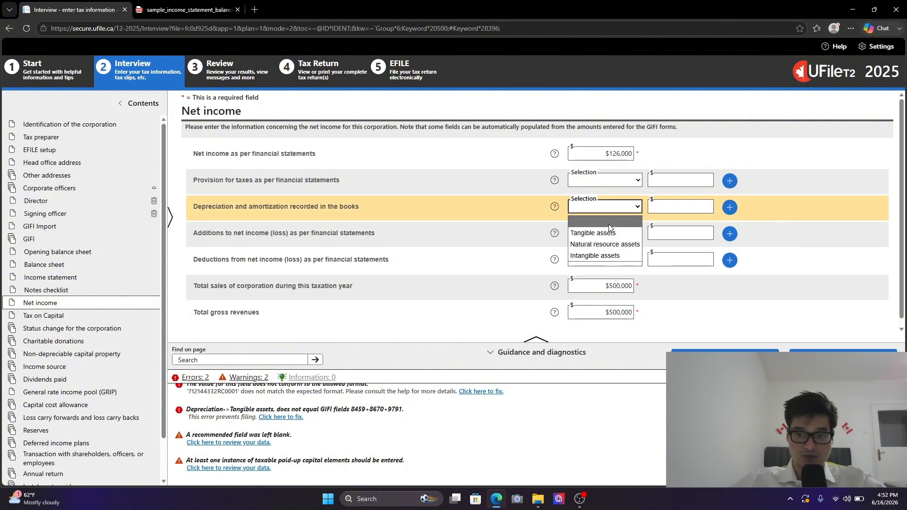
pyautogui.click(633, 230)
pyautogui.click(701, 208)
pyautogui.write('10000')
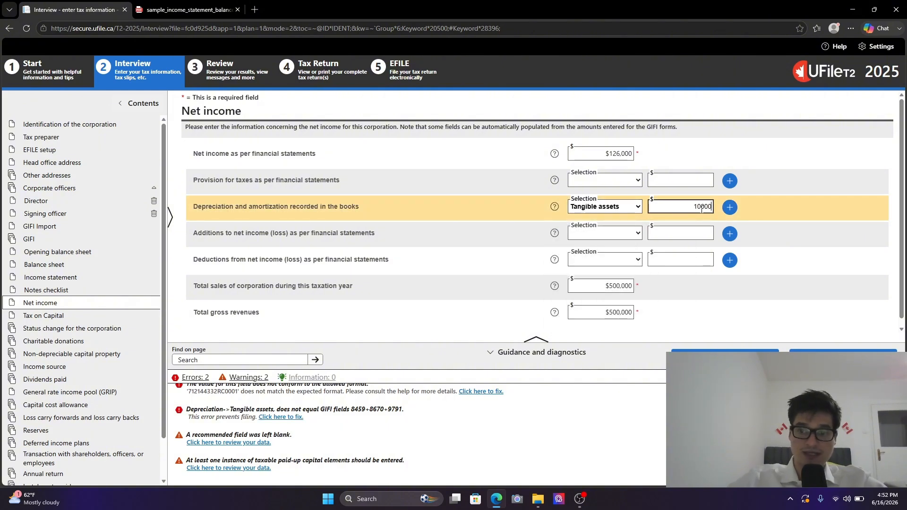
pyautogui.click(782, 155)
pyautogui.scroll(1, 311, 425)
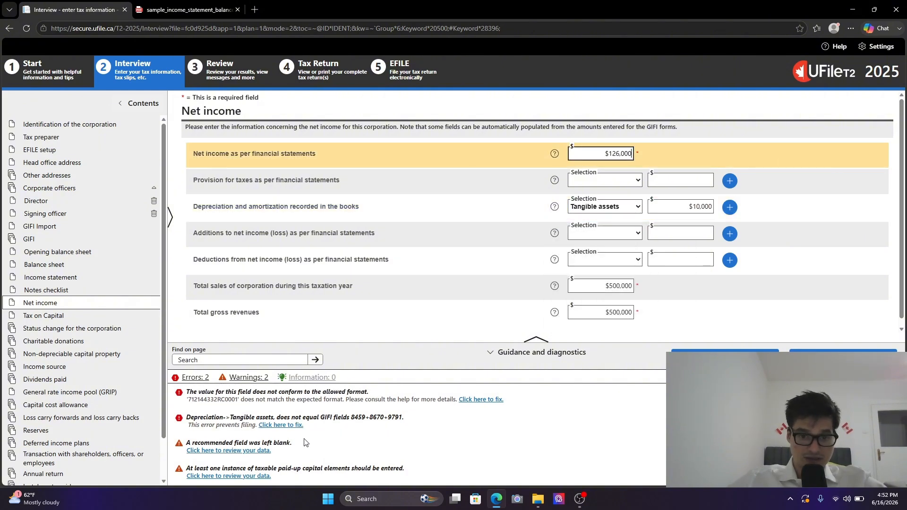
pyautogui.click(289, 425)
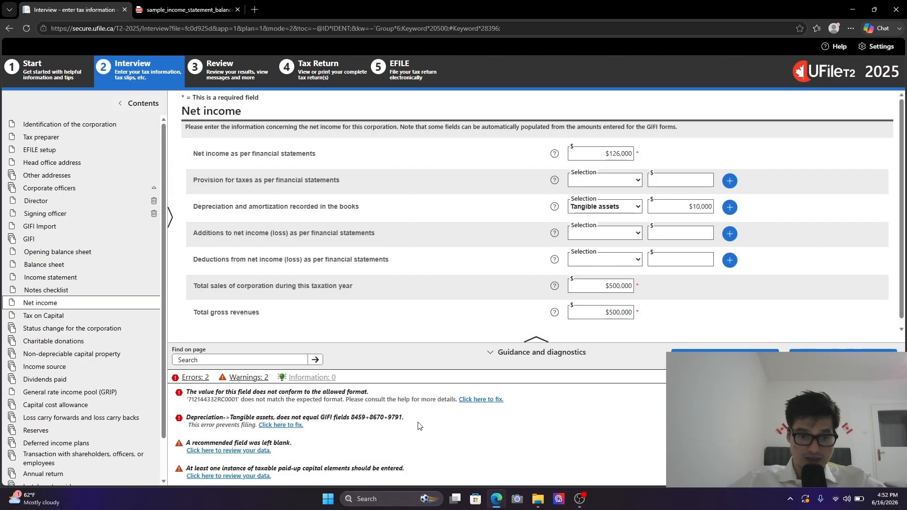
pyautogui.scroll(-1, 302, 437)
# Open the blank recommended field from its warning and enter the PDF's total assets, 290000, as total assets at year-end on Tax on Capital.
pyautogui.click(248, 443)
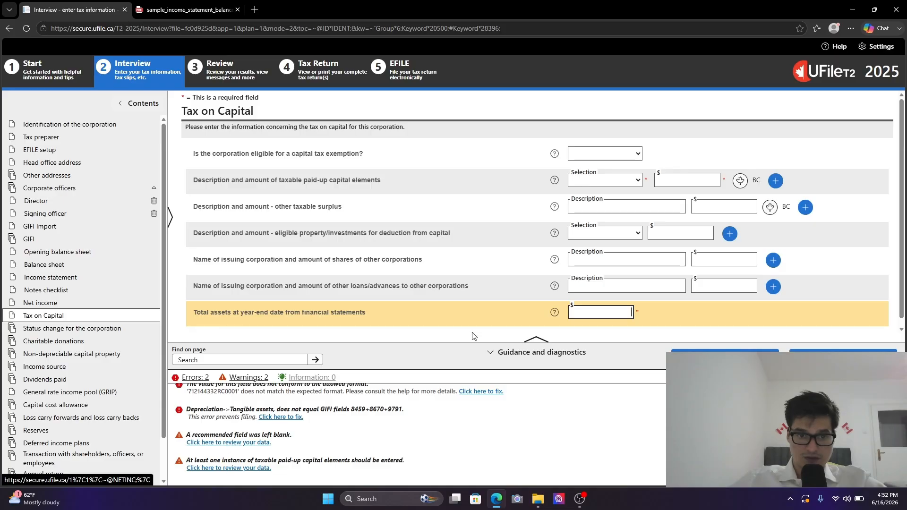
pyautogui.click(187, 9)
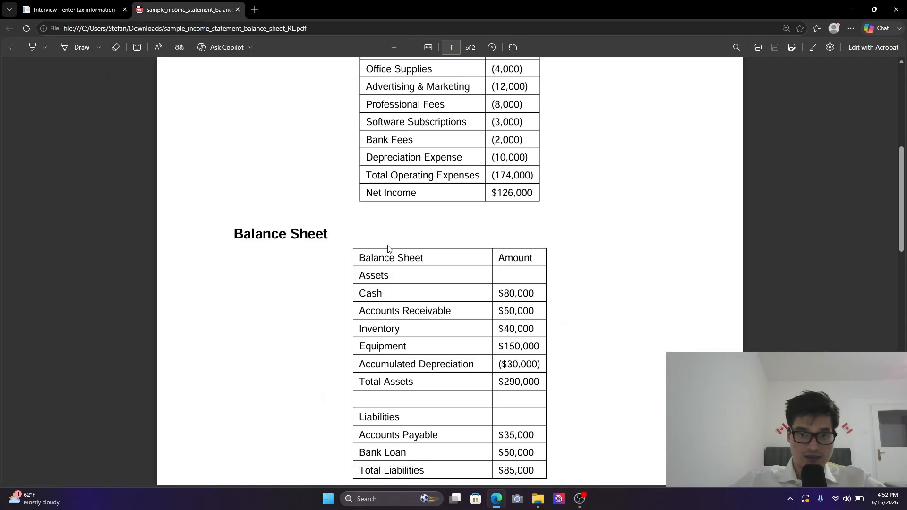
pyautogui.scroll(-3, 444, 303)
pyautogui.moveTo(545, 242); pyautogui.dragTo(503, 239)
pyautogui.click(102, 9)
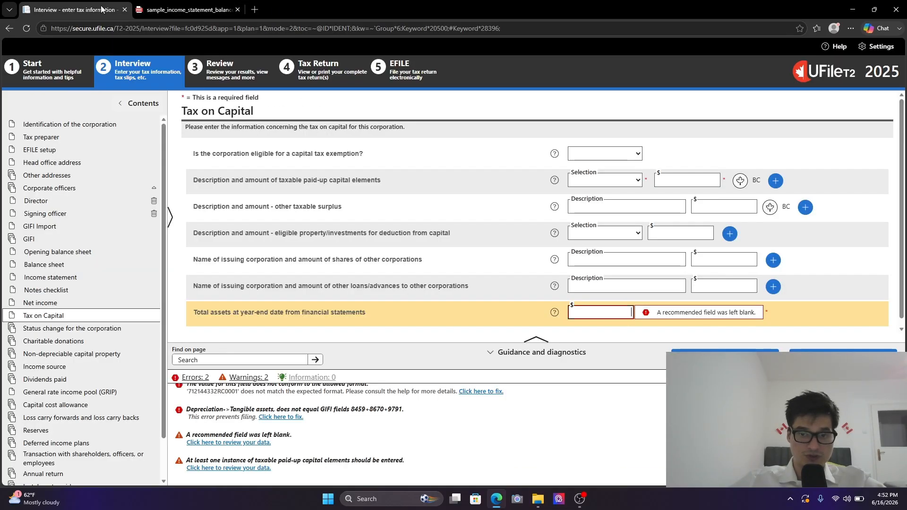
pyautogui.write('290,00')
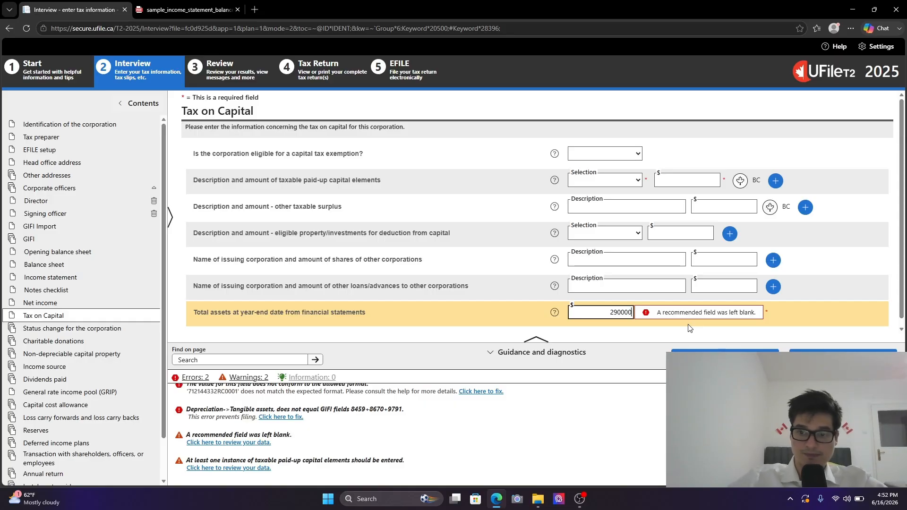
pyautogui.write('0')
pyautogui.press('Tab')
# Add Paid-up capital stock of 79000 as a taxable paid-up capital element on Tax on Capital.
pyautogui.moveTo(217, 181); pyautogui.dragTo(362, 181)
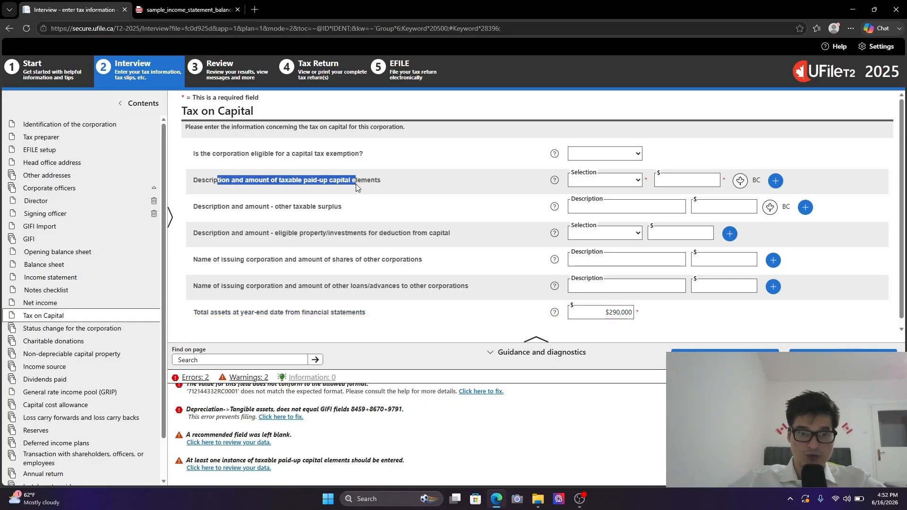
pyautogui.click(599, 182)
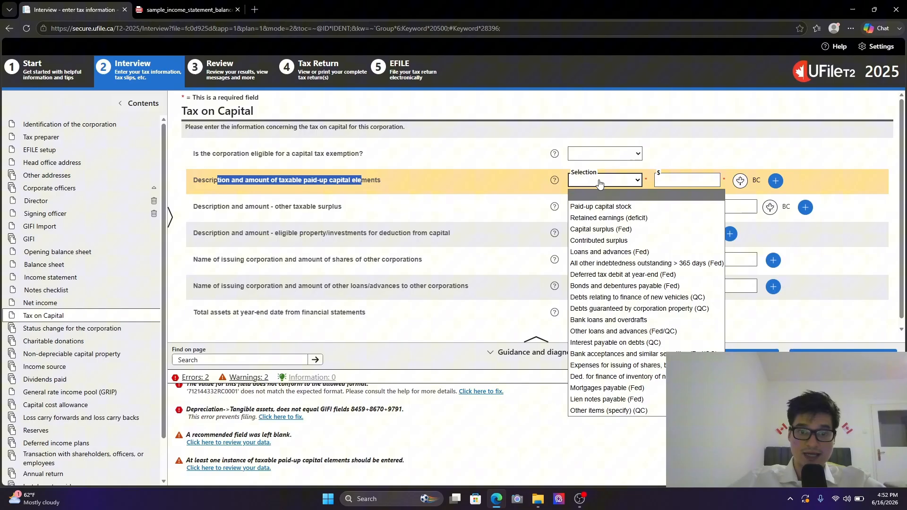
pyautogui.click(612, 207)
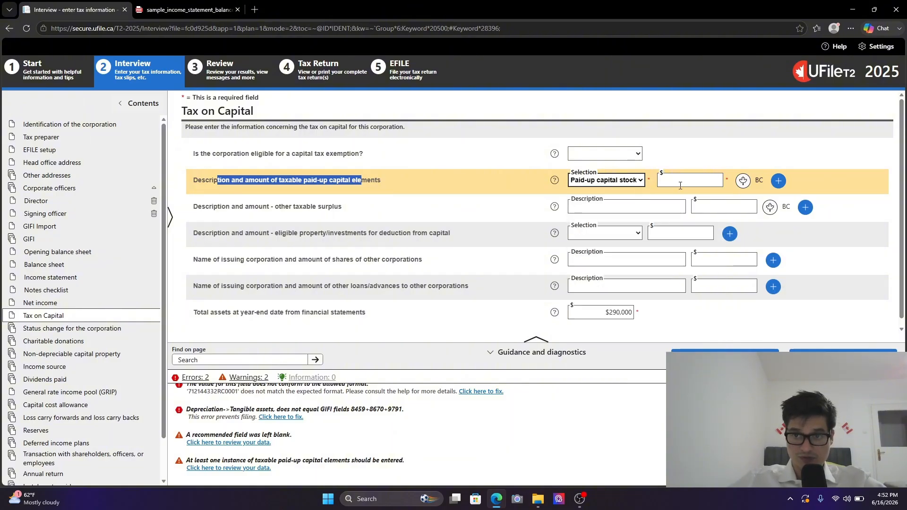
pyautogui.click(681, 182)
pyautogui.write('79000')
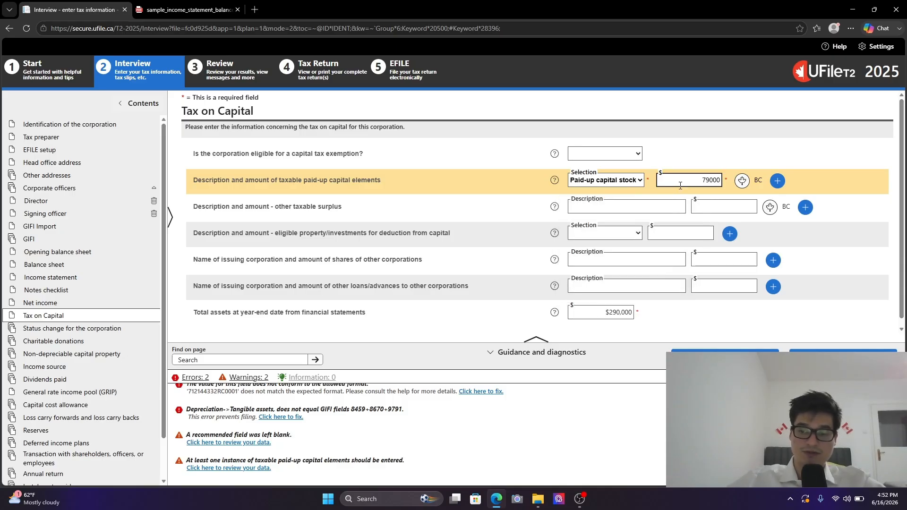
pyautogui.click(679, 151)
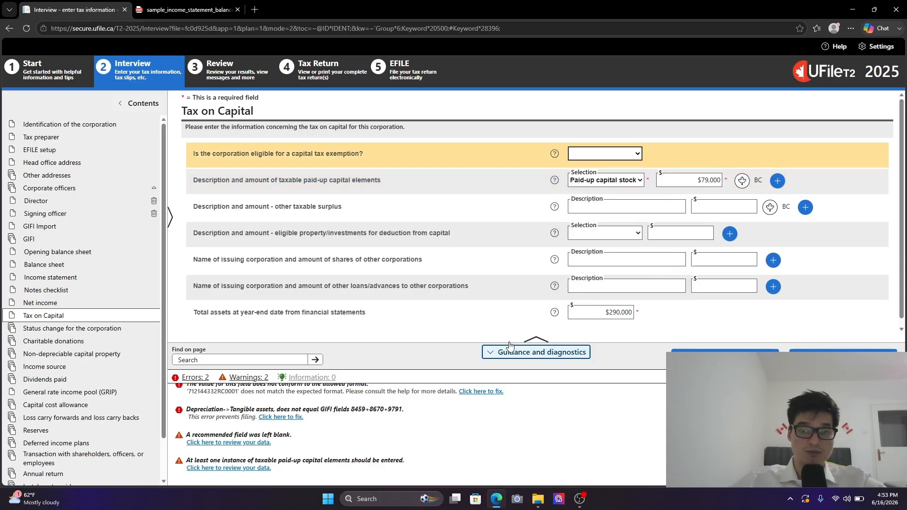
pyautogui.click(187, 9)
pyautogui.click(73, 10)
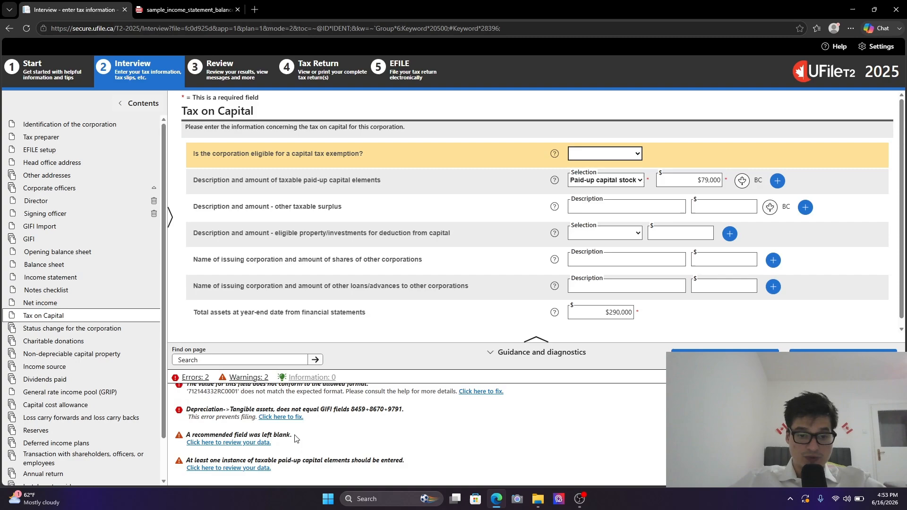
# Recheck the Tax on Capital warnings and the Net income depreciation error through their diagnostic links.
pyautogui.click(257, 443)
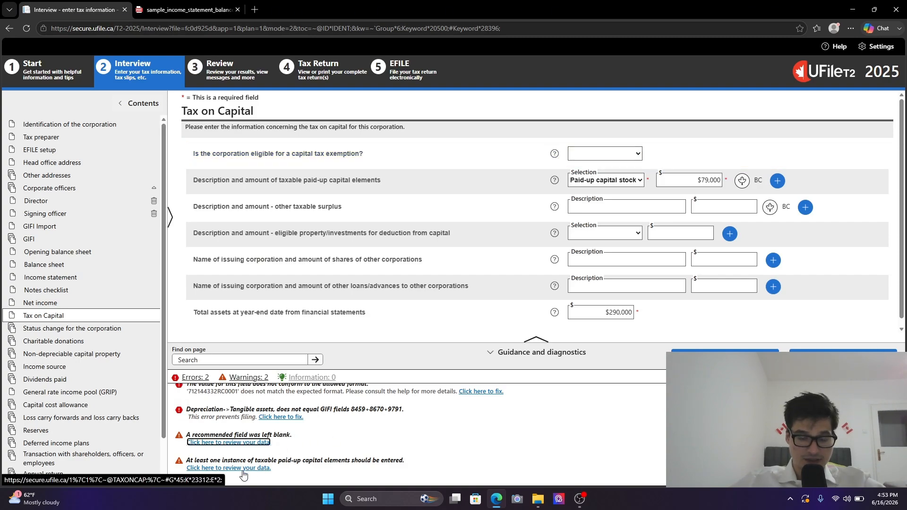
pyautogui.click(258, 467)
pyautogui.click(280, 417)
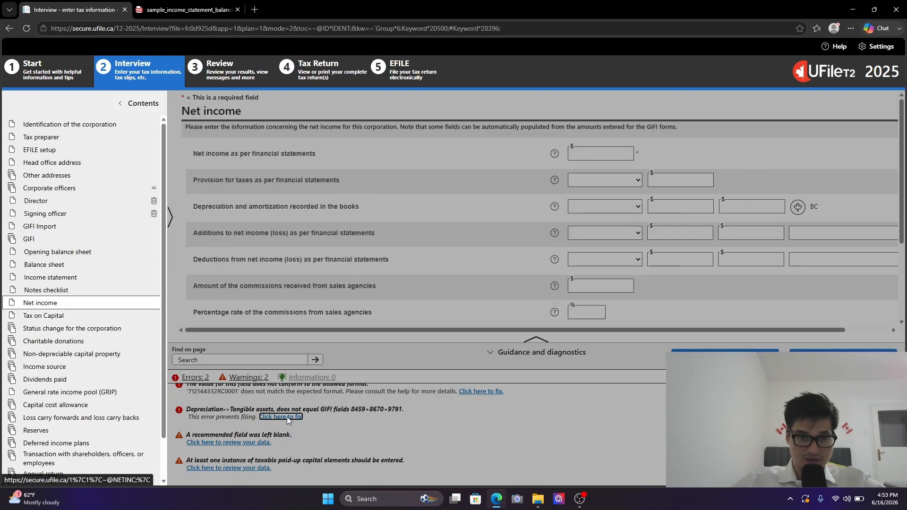
pyautogui.click(254, 469)
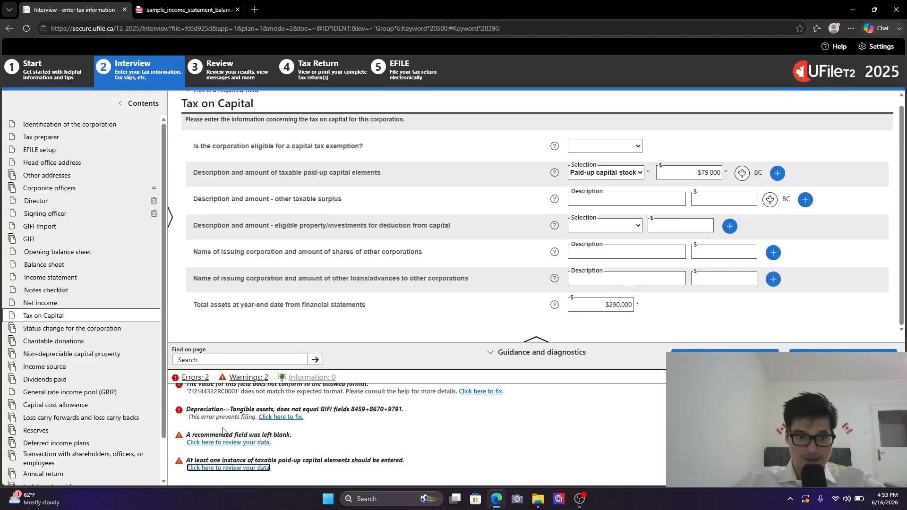
pyautogui.click(231, 443)
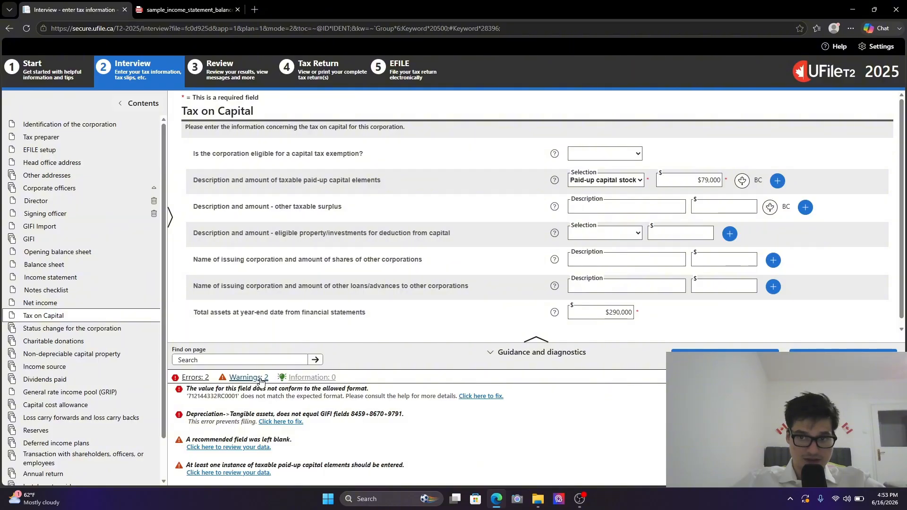
pyautogui.click(280, 422)
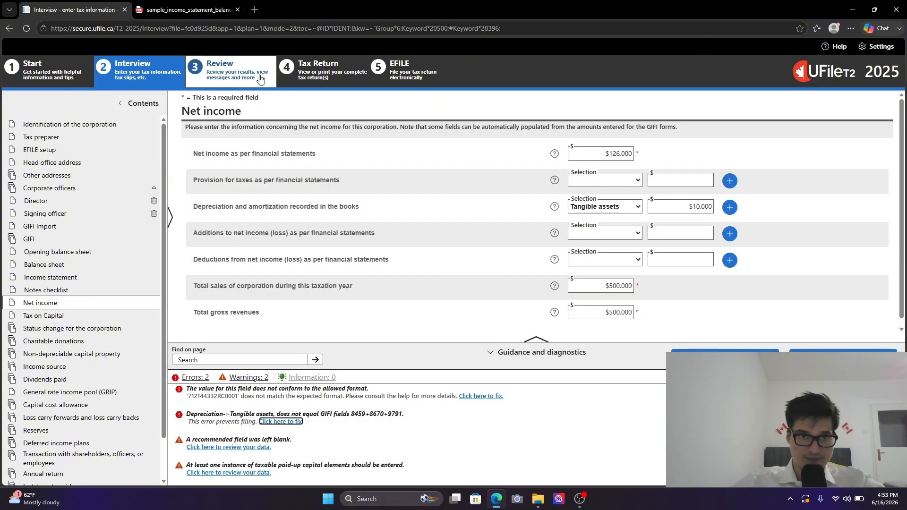
# Open the return's review results and read the errors that prevent filing and the warnings in the Messages section.
pyautogui.click(225, 81)
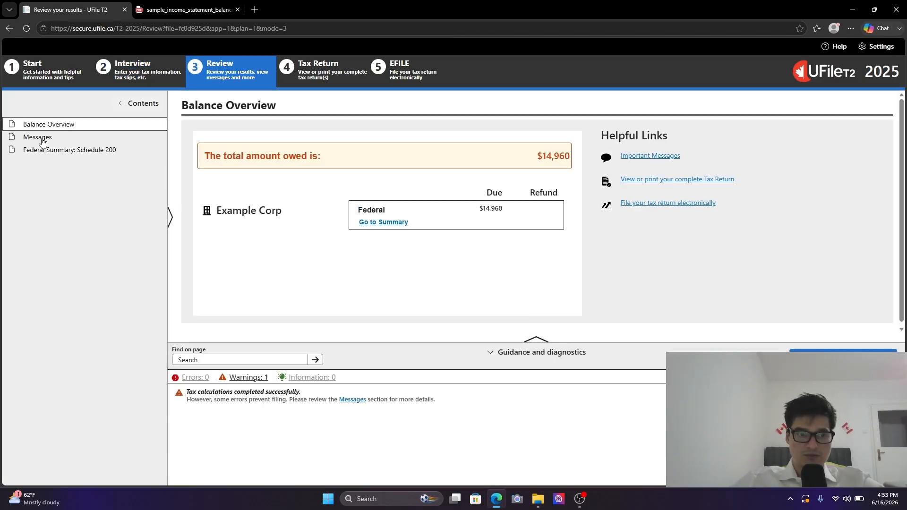
pyautogui.click(40, 138)
pyautogui.scroll(-3, 380, 274)
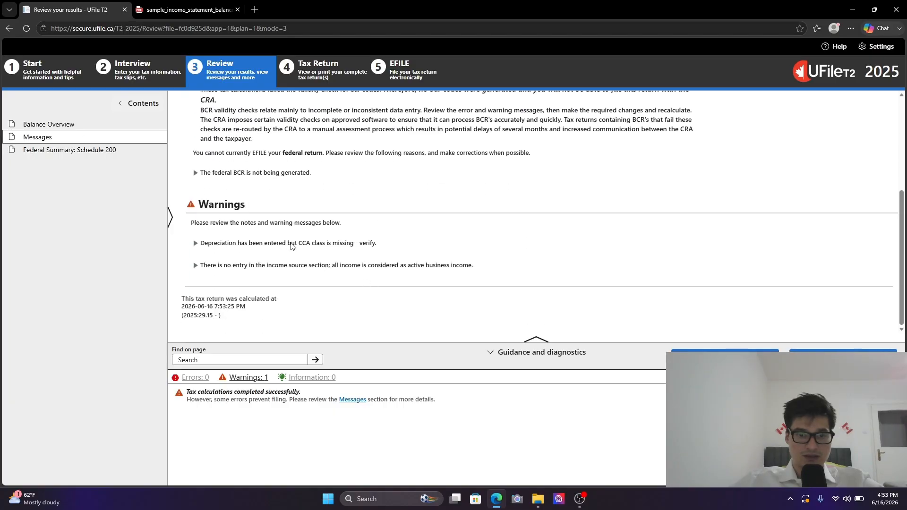
pyautogui.moveTo(291, 244); pyautogui.dragTo(208, 244)
pyautogui.scroll(3, 326, 289)
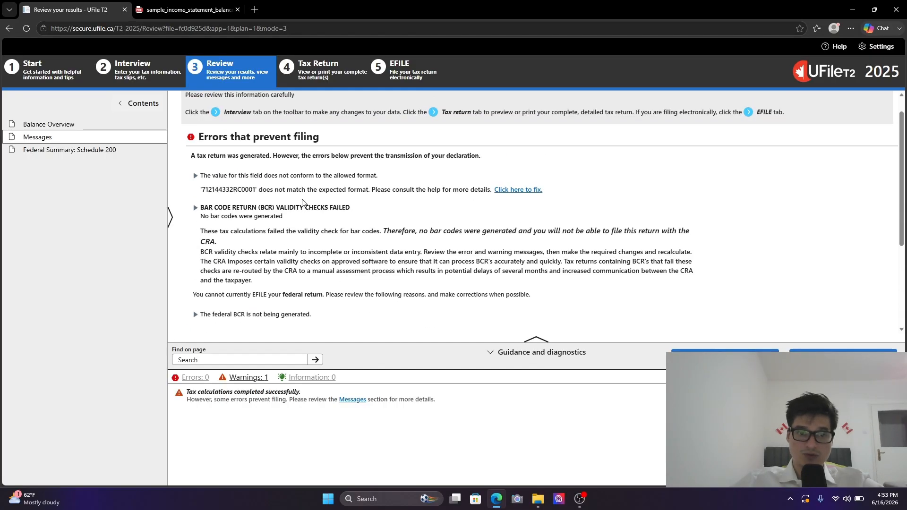
pyautogui.moveTo(199, 191); pyautogui.dragTo(418, 194)
pyautogui.click(252, 191)
pyautogui.scroll(-3, 331, 246)
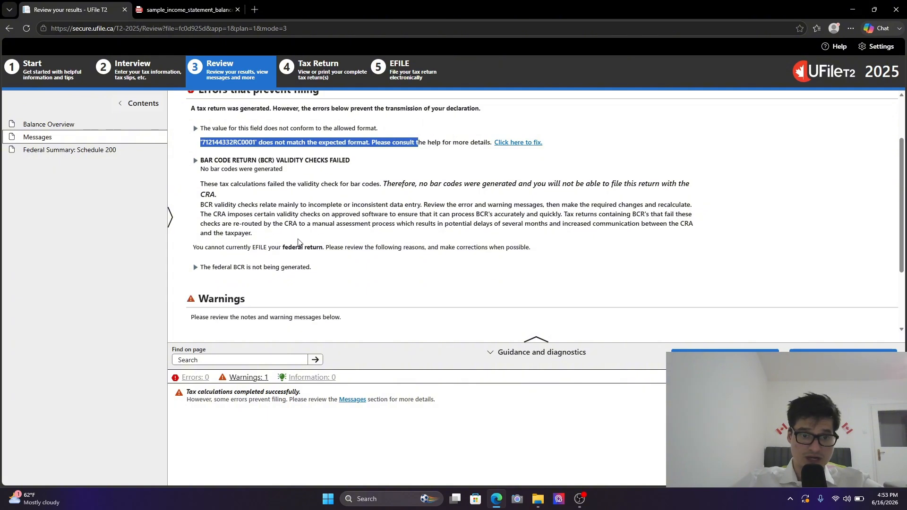
pyautogui.scroll(4, 342, 292)
# Check the remaining diagnostics in the interview, and reread the filing errors in the review messages.
pyautogui.click(130, 72)
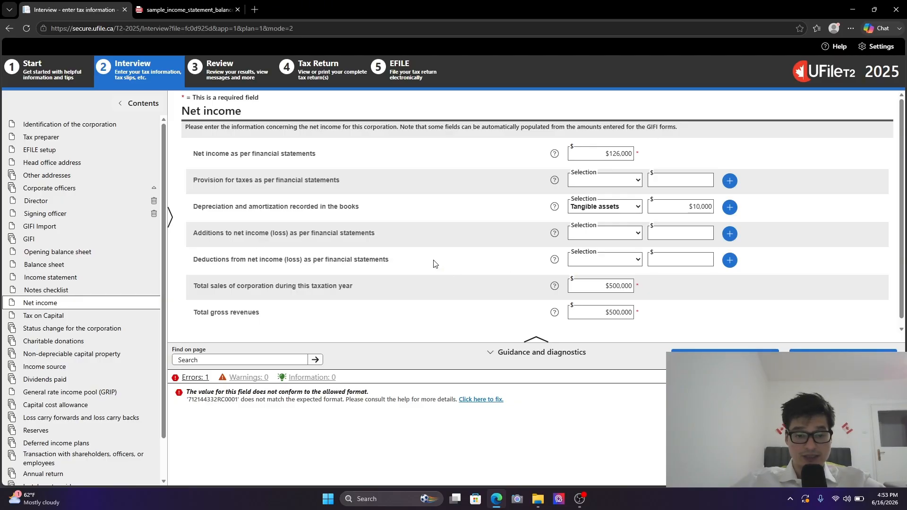
pyautogui.scroll(-1, 433, 263)
pyautogui.click(250, 80)
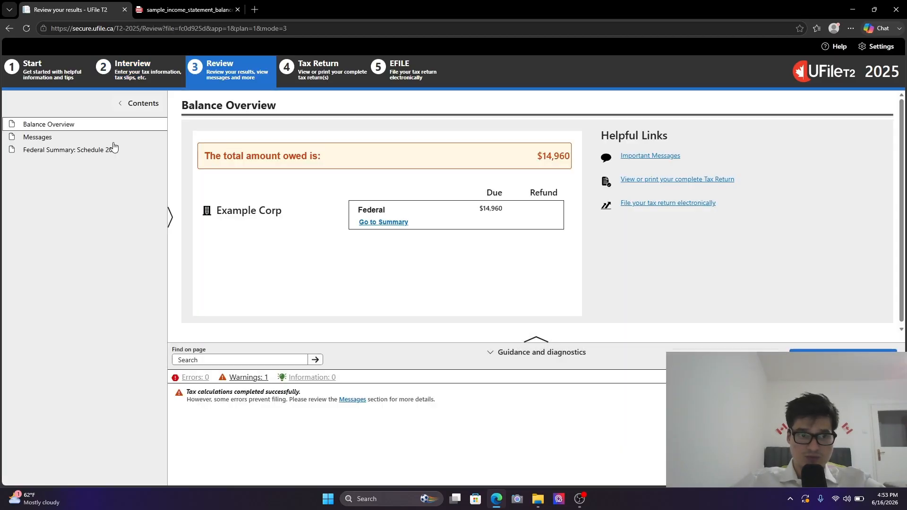
pyautogui.click(47, 138)
pyautogui.moveTo(200, 197); pyautogui.dragTo(528, 226)
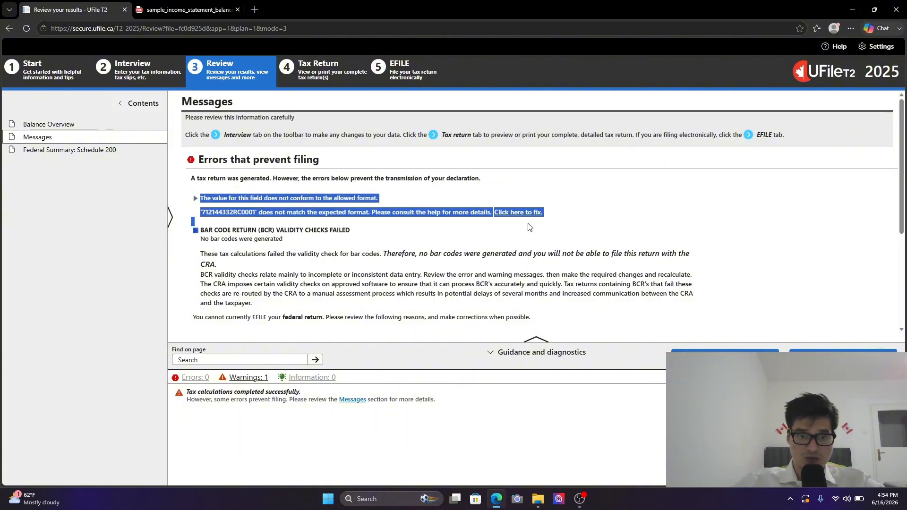
pyautogui.click(528, 227)
pyautogui.scroll(-1, 501, 241)
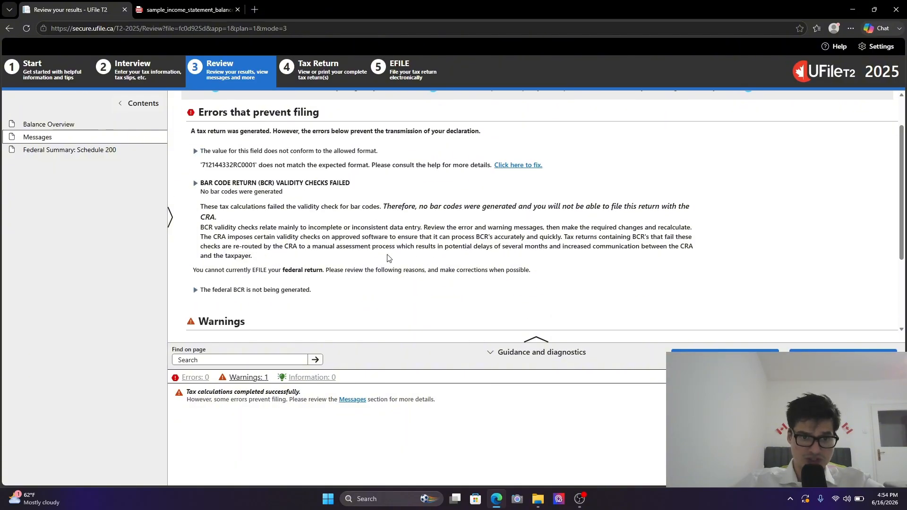
pyautogui.scroll(1, 387, 258)
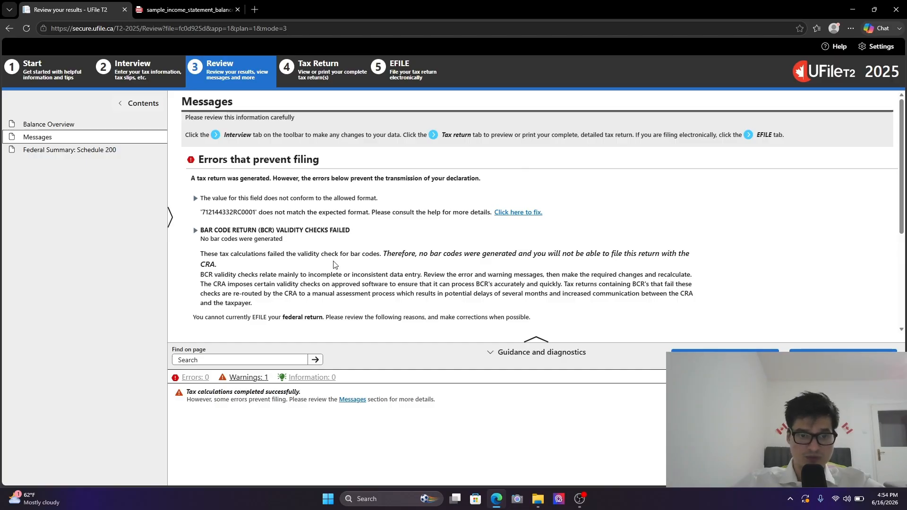
# Read the notes and warning messages under Warnings in the review Messages.
pyautogui.scroll(-4, 333, 275)
pyautogui.moveTo(205, 223); pyautogui.dragTo(326, 267)
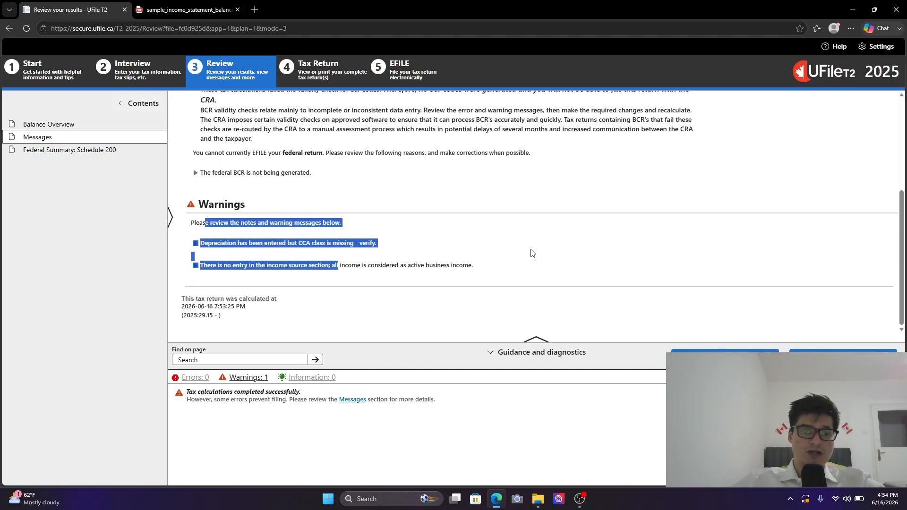
pyautogui.click(485, 272)
pyautogui.moveTo(205, 243); pyautogui.dragTo(452, 267)
pyautogui.moveTo(570, 265); pyautogui.dragTo(499, 271)
pyautogui.click(478, 275)
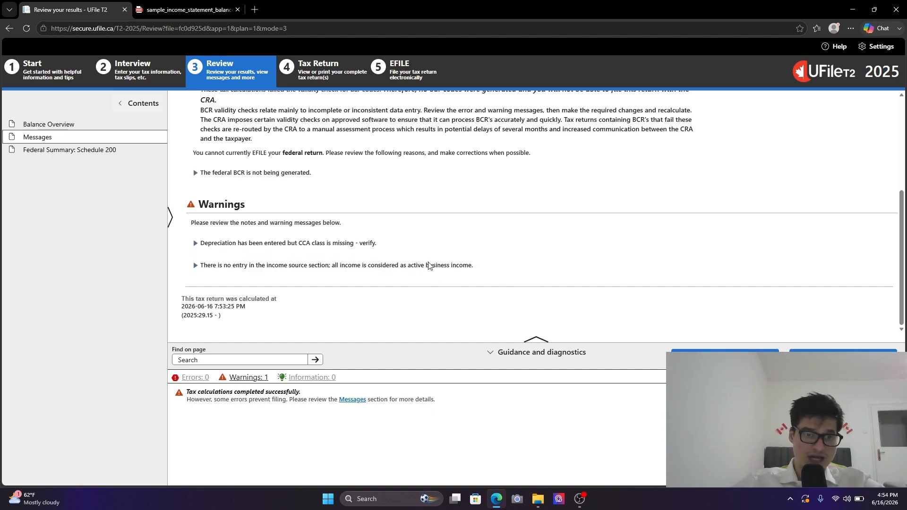
# Add a Class 8 - 20% DB class under Capital cost allowance in the interview, checking the equipment line in the sample statements.
pyautogui.click(155, 77)
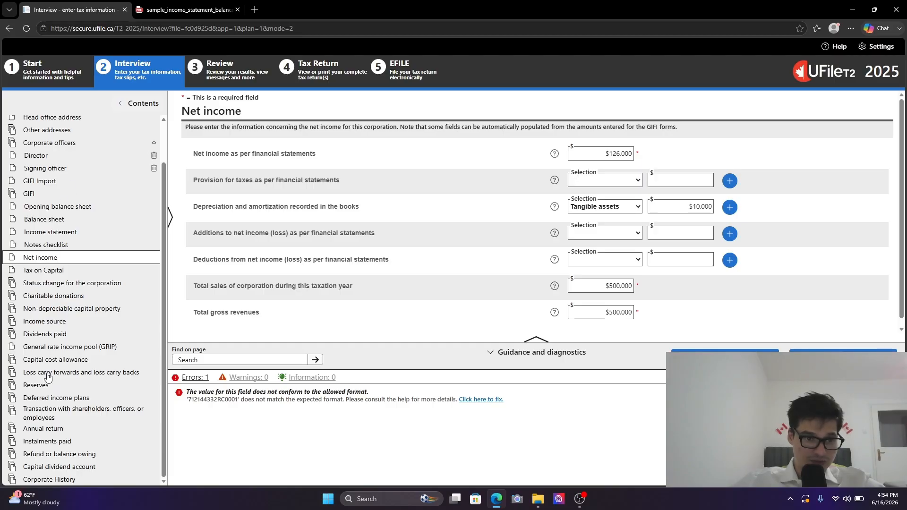
pyautogui.click(58, 361)
pyautogui.scroll(-2, 278, 236)
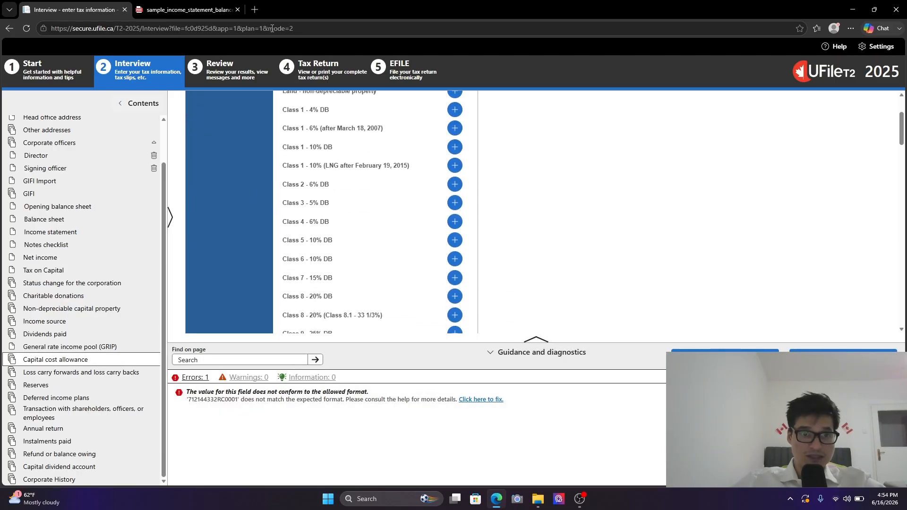
pyautogui.hotkey('ctrl', 'Tab')
pyautogui.moveTo(366, 203); pyautogui.dragTo(543, 207)
pyautogui.click(604, 218)
pyautogui.click(89, 10)
pyautogui.scroll(-1, 375, 211)
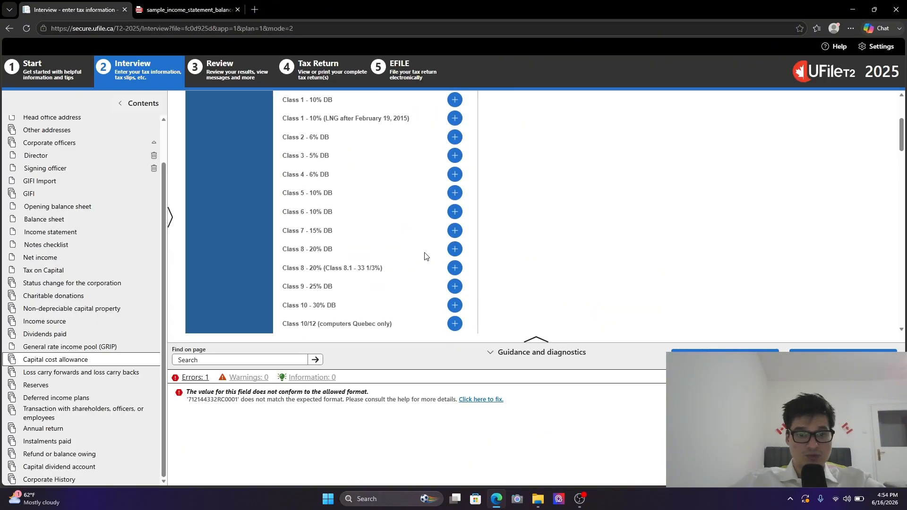
pyautogui.click(455, 249)
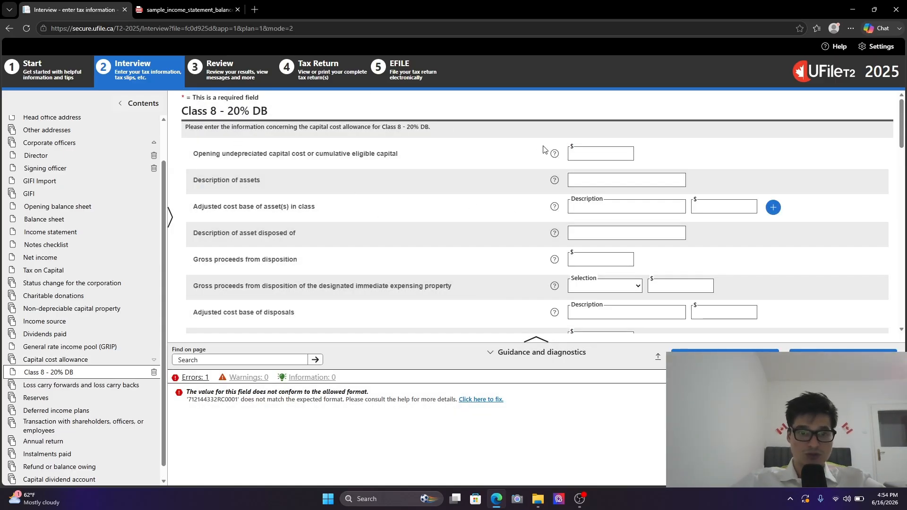
# Look through the sample income statement and balance sheet for the equipment cost and depreciation figures.
pyautogui.click(631, 161)
pyautogui.hotkey('ctrl', 'Tab')
pyautogui.scroll(5, 492, 284)
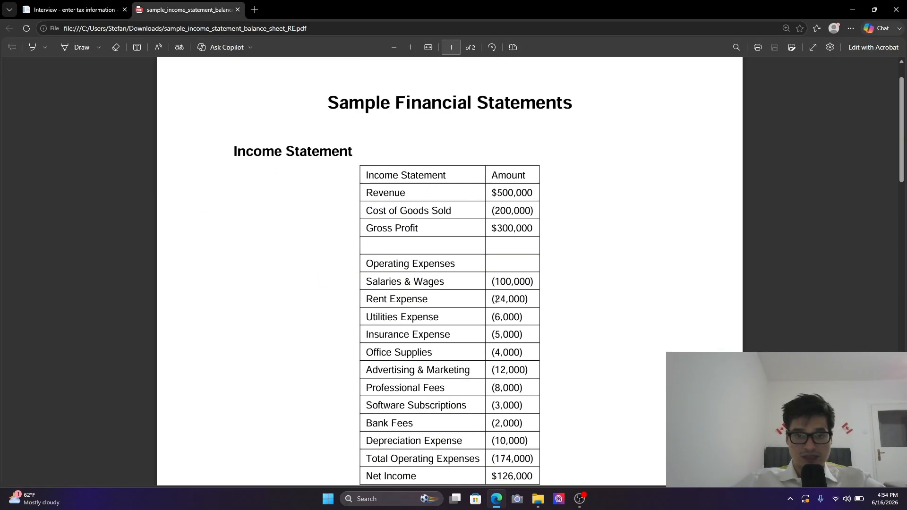
pyautogui.scroll(-6, 497, 299)
pyautogui.scroll(3, 497, 306)
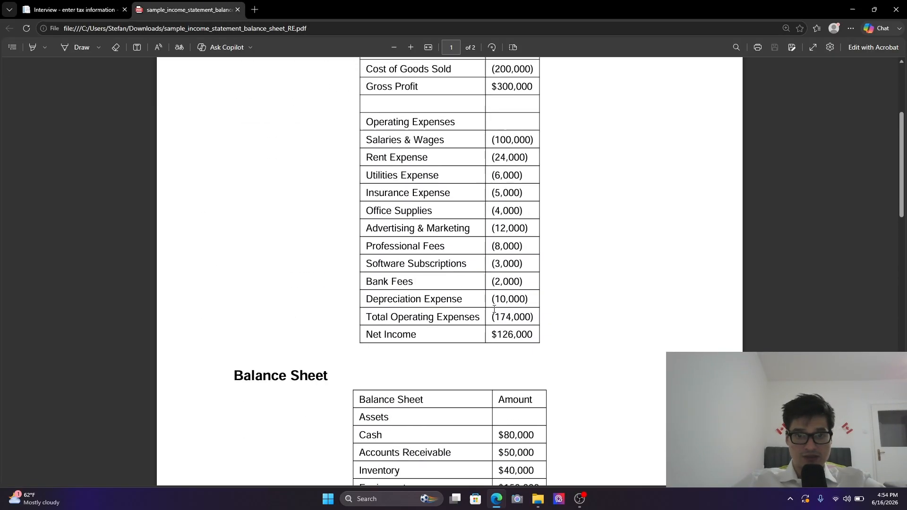
pyautogui.scroll(-5, 494, 309)
pyautogui.hotkey('ctrl', 'Tab')
pyautogui.hotkey('ctrl', 'Tab')
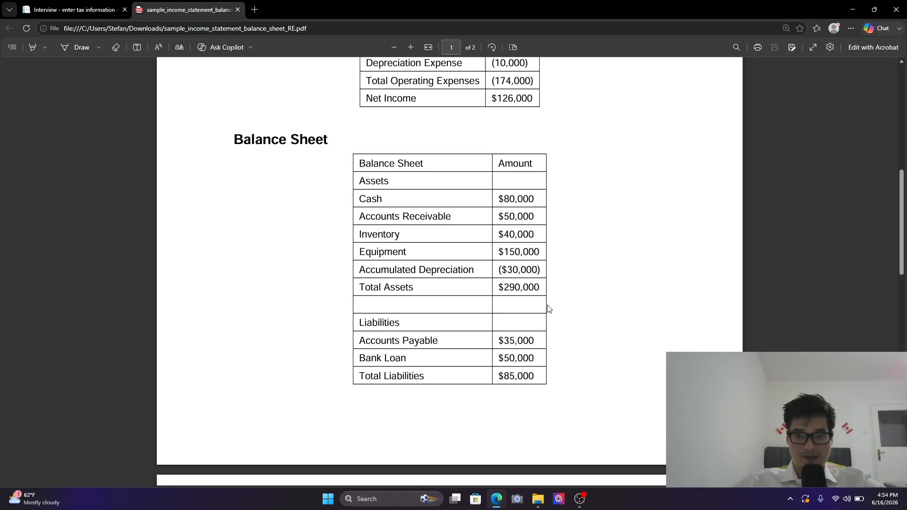
pyautogui.moveTo(513, 253); pyautogui.dragTo(540, 254)
pyautogui.scroll(6, 520, 321)
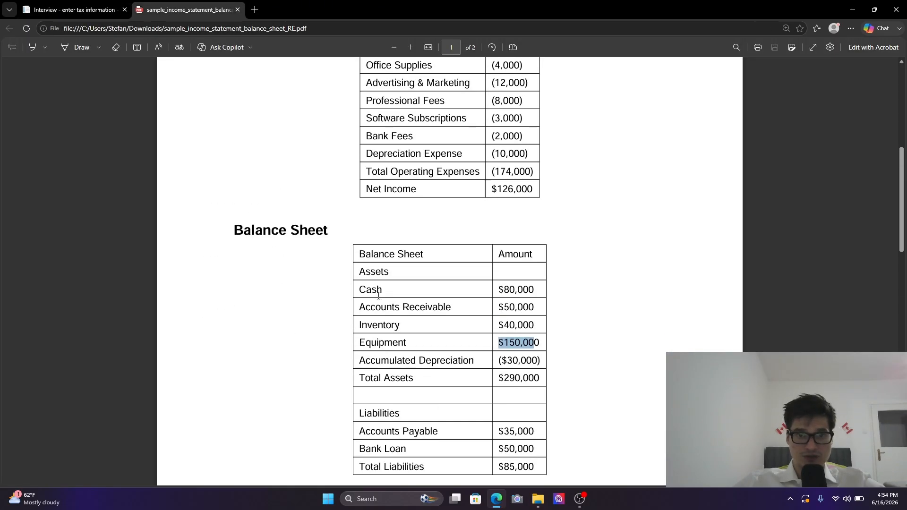
pyautogui.scroll(-7, 520, 320)
pyautogui.scroll(6, 543, 373)
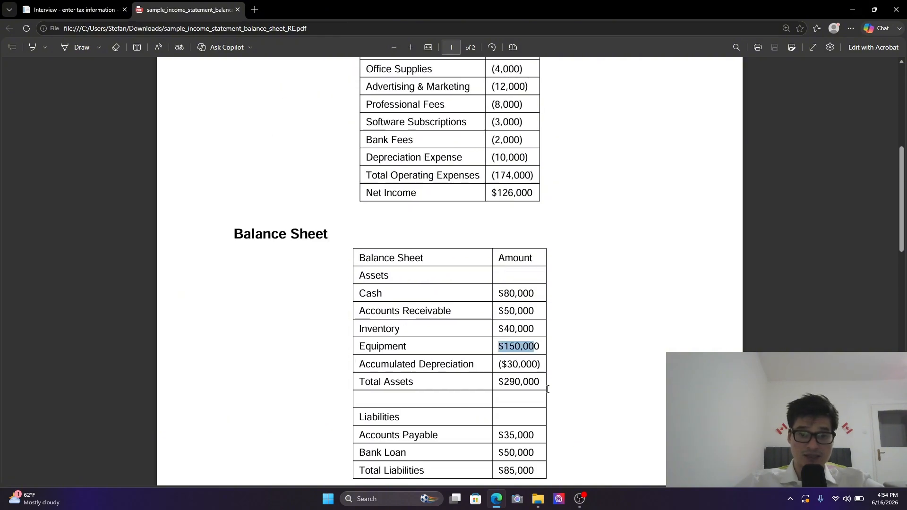
pyautogui.scroll(4, 543, 366)
pyautogui.scroll(-6, 543, 365)
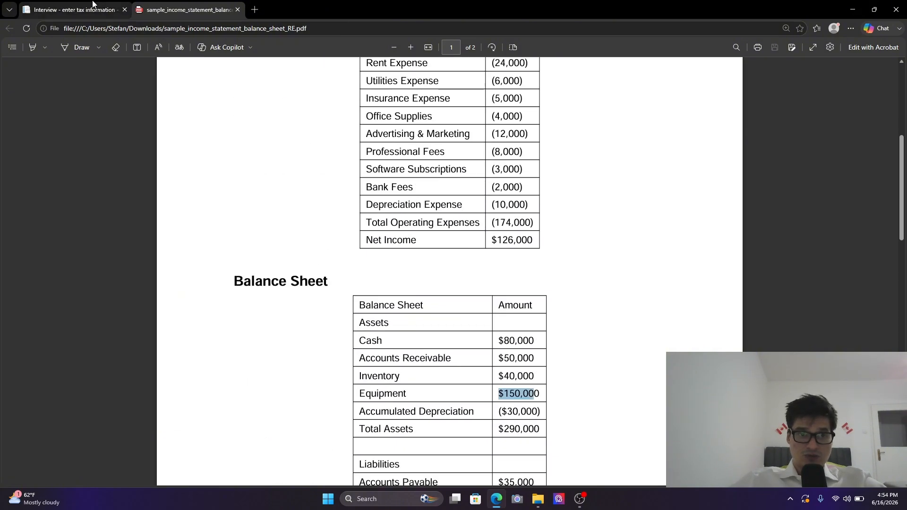
# Enter 0 as Class 8 opening undepreciated capital cost, Equipment as the asset description, and 150000 as the adjusted cost base.
pyautogui.hotkey('ctrl', 'Tab')
pyautogui.press('BackSpace')
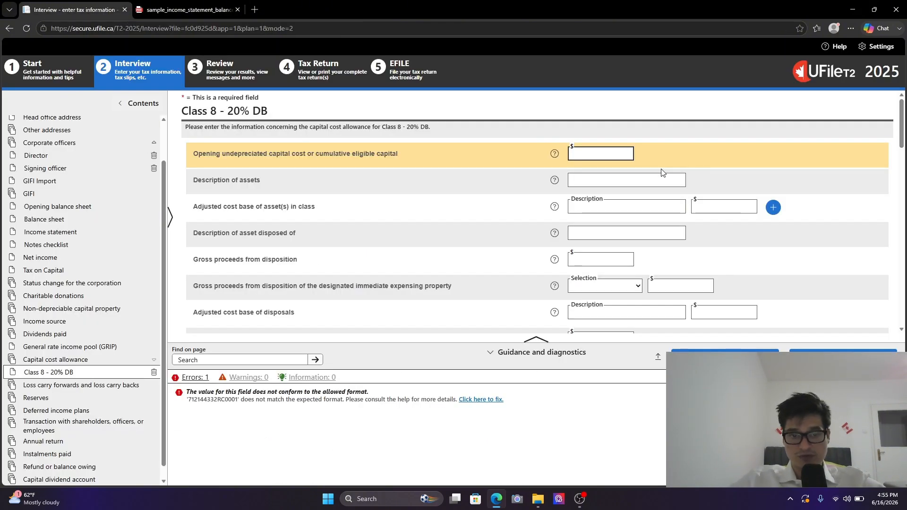
pyautogui.write('0')
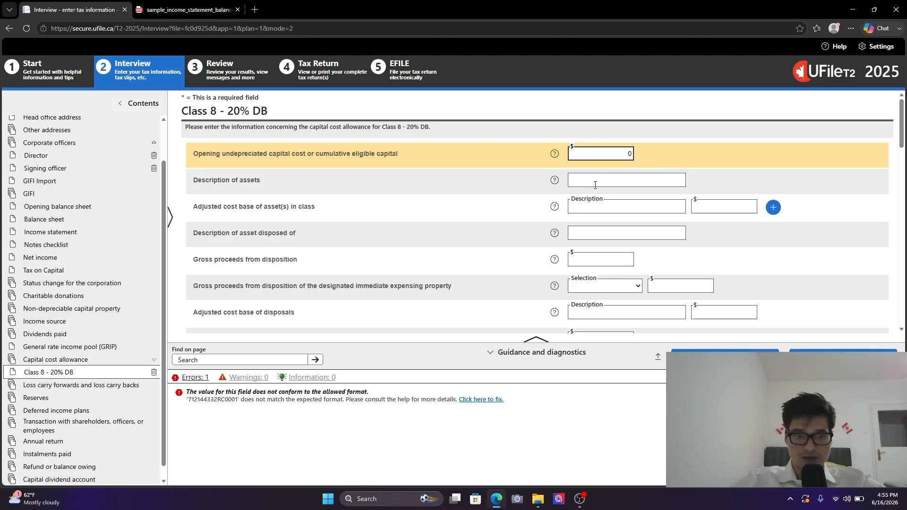
pyautogui.click(599, 181)
pyautogui.write('Equipment')
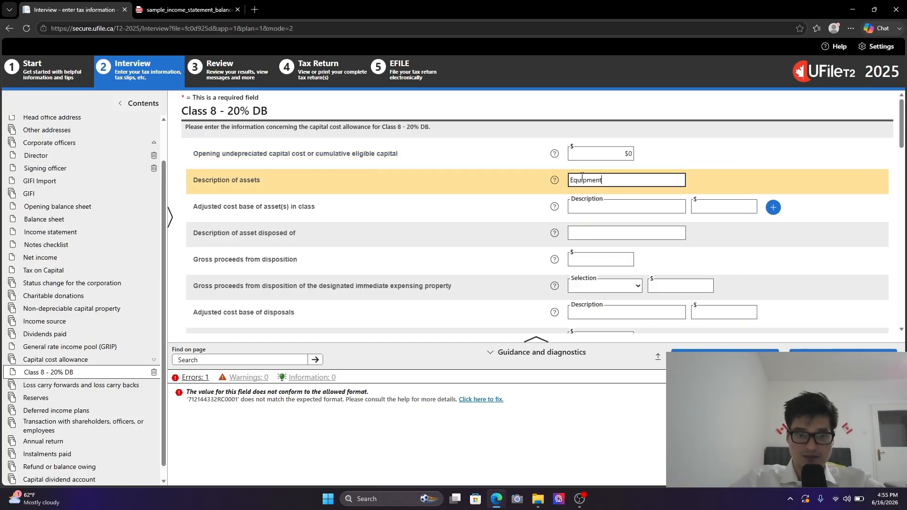
pyautogui.click(725, 209)
pyautogui.write('150000')
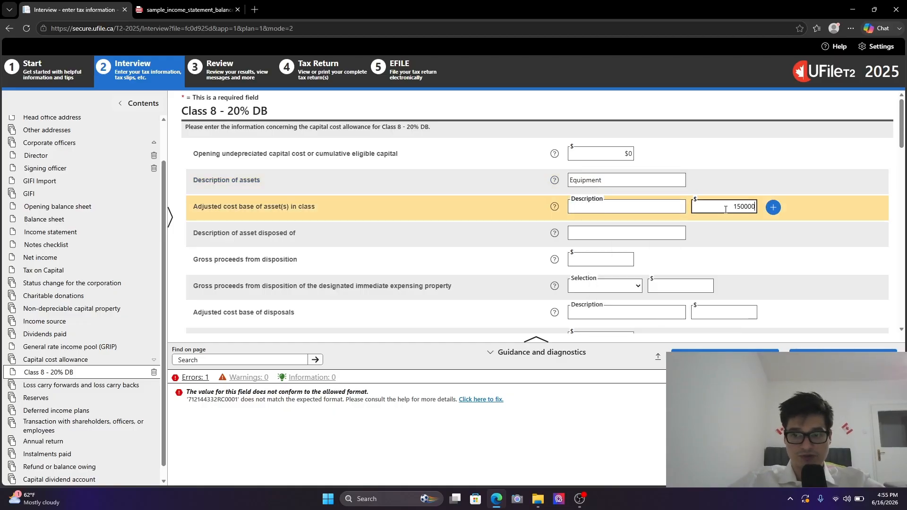
pyautogui.click(766, 176)
# Enter Equipment with an amount of 150000 as the Class 8 accelerated investment incentive property (AIIP) addition.
pyautogui.scroll(-10, 529, 248)
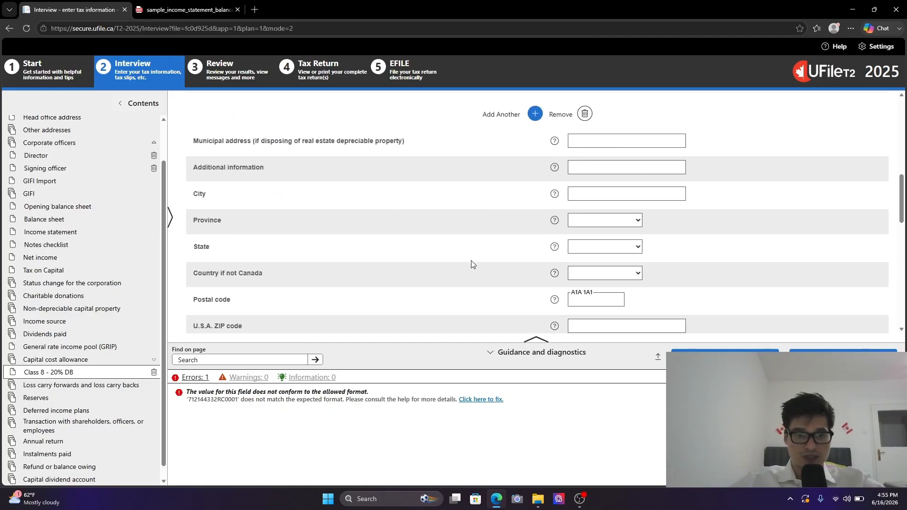
pyautogui.scroll(-10, 473, 274)
pyautogui.scroll(4, 463, 277)
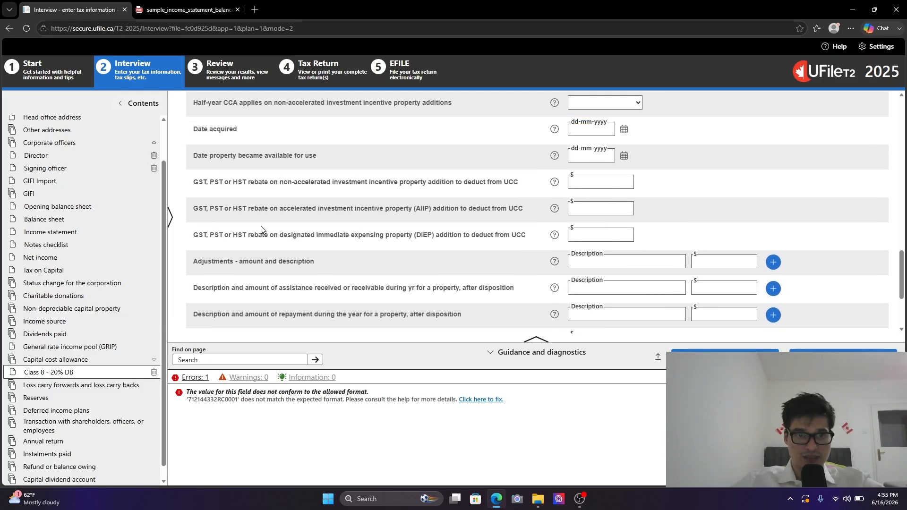
pyautogui.scroll(3, 284, 246)
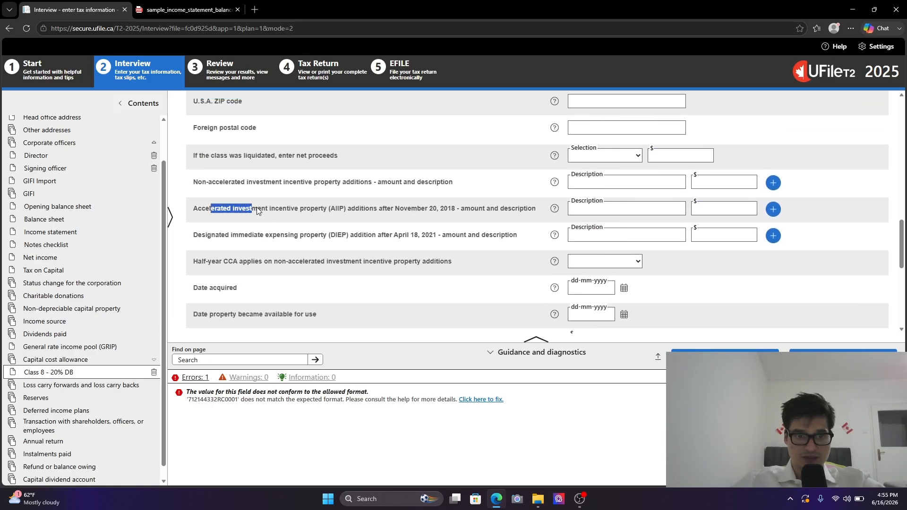
pyautogui.moveTo(258, 211); pyautogui.dragTo(524, 217)
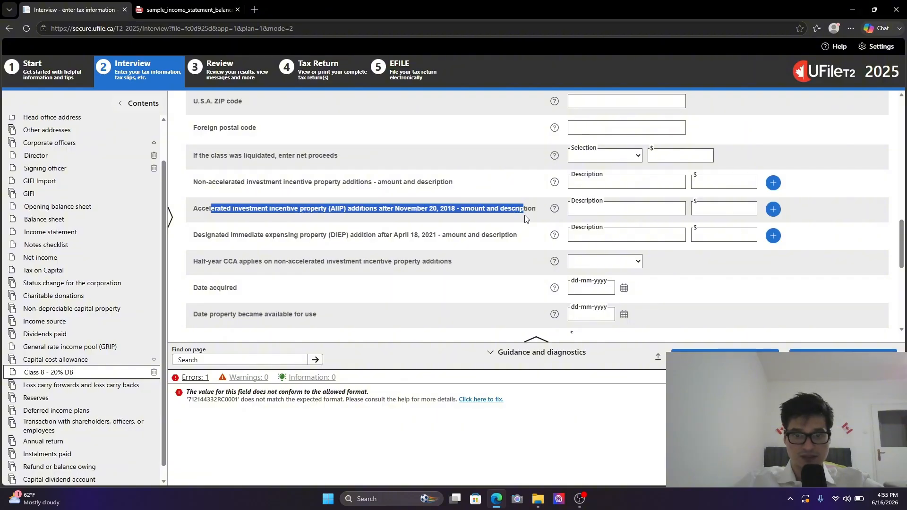
pyautogui.click(643, 211)
pyautogui.write('Equipment')
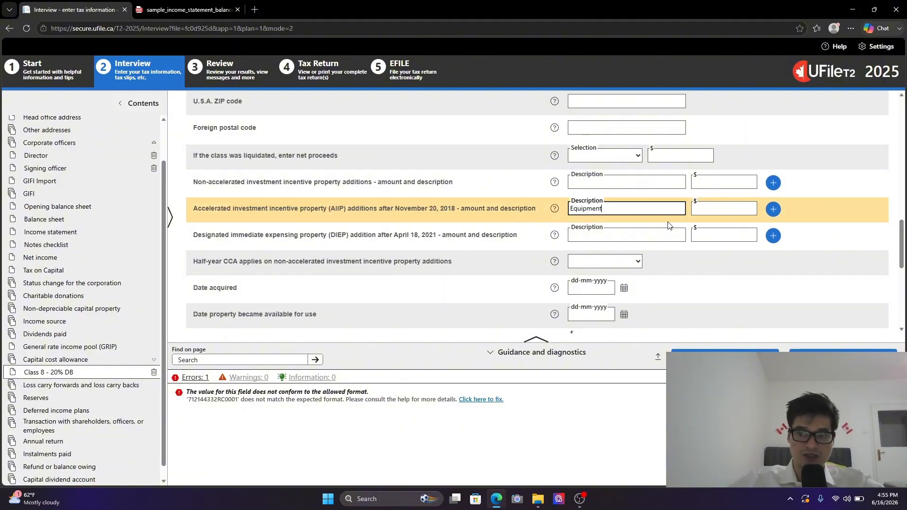
pyautogui.click(713, 209)
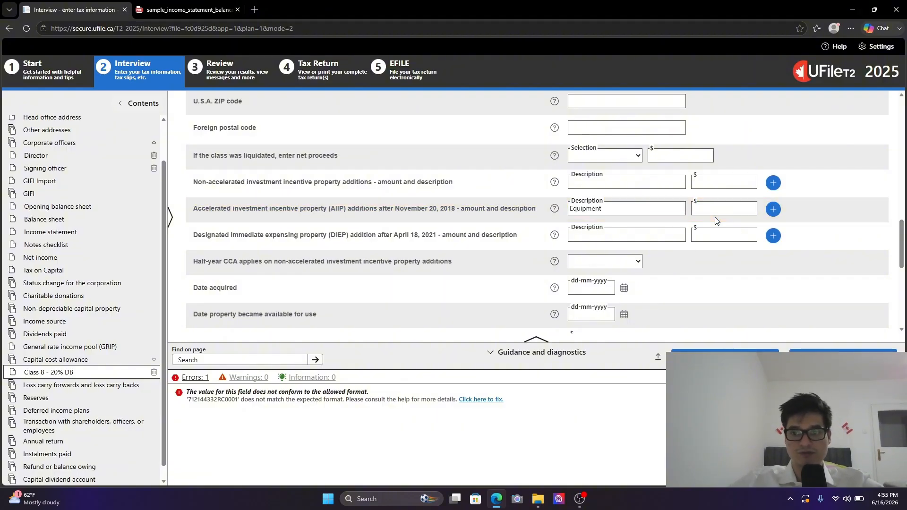
pyautogui.write('150000')
pyautogui.click(830, 155)
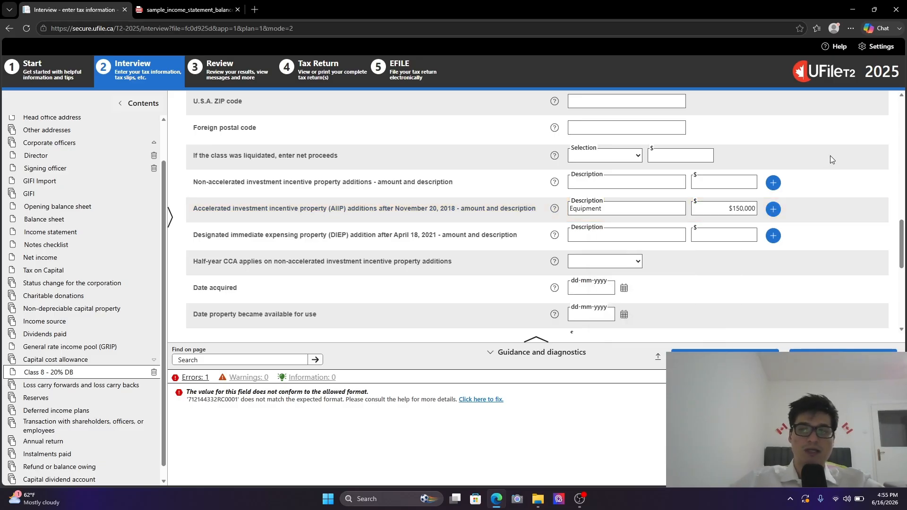
# Leave the interview to recalculate the review results, and open the review Messages.
pyautogui.click(231, 69)
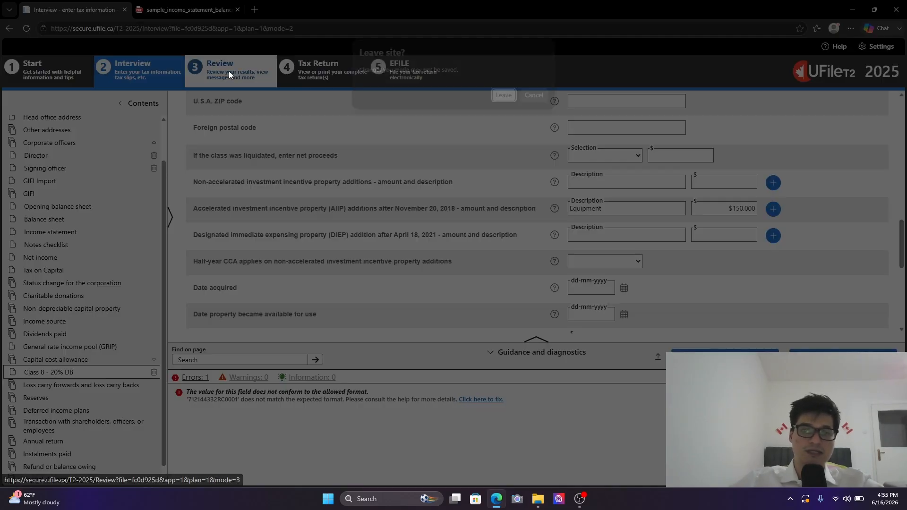
pyautogui.click(506, 95)
pyautogui.click(506, 116)
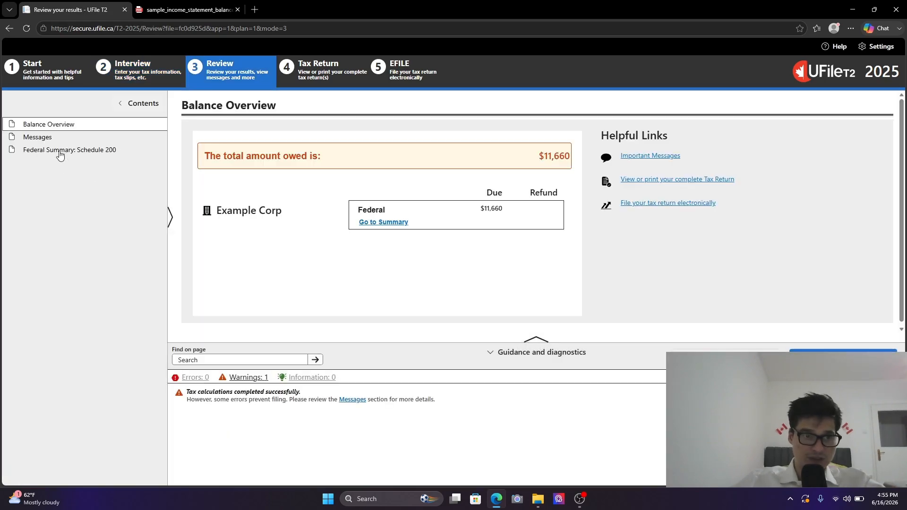
pyautogui.click(45, 138)
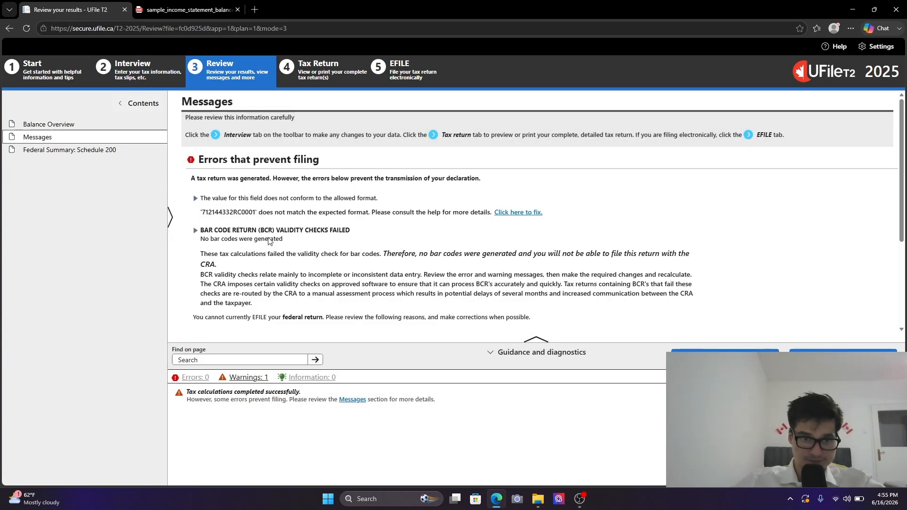
# Read the income source warning and the errors that prevent filing in the recalculated return's messages.
pyautogui.scroll(-4, 311, 270)
pyautogui.moveTo(391, 223); pyautogui.dragTo(456, 266)
pyautogui.scroll(2, 455, 263)
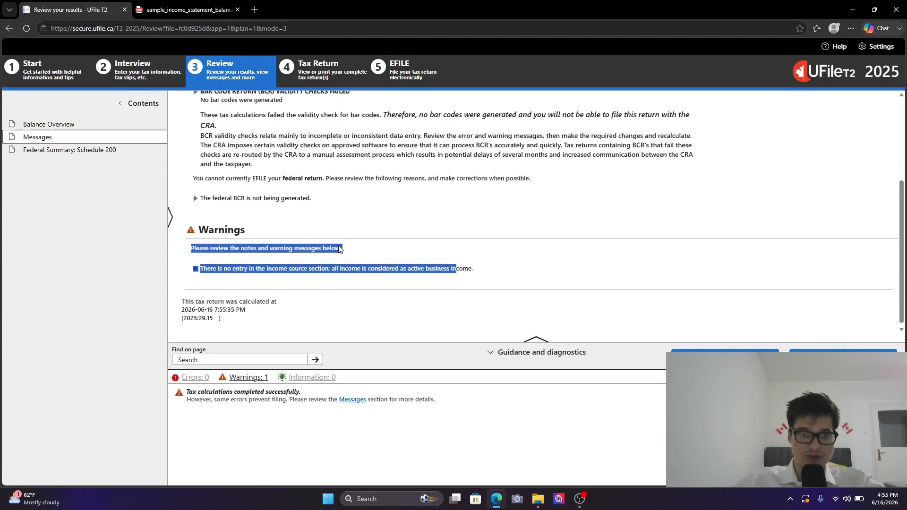
pyautogui.scroll(-2, 435, 231)
pyautogui.click(364, 247)
pyautogui.moveTo(519, 275); pyautogui.dragTo(199, 241)
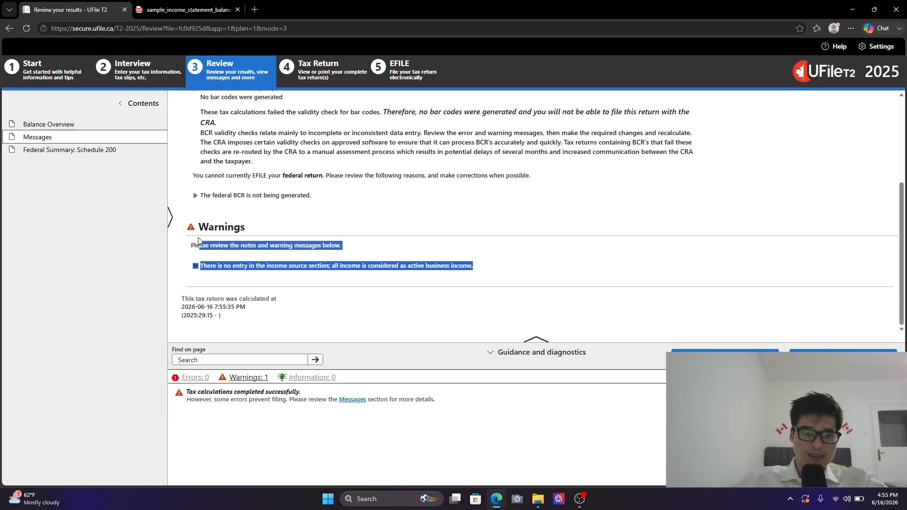
pyautogui.click(384, 222)
pyautogui.moveTo(476, 275); pyautogui.dragTo(203, 257)
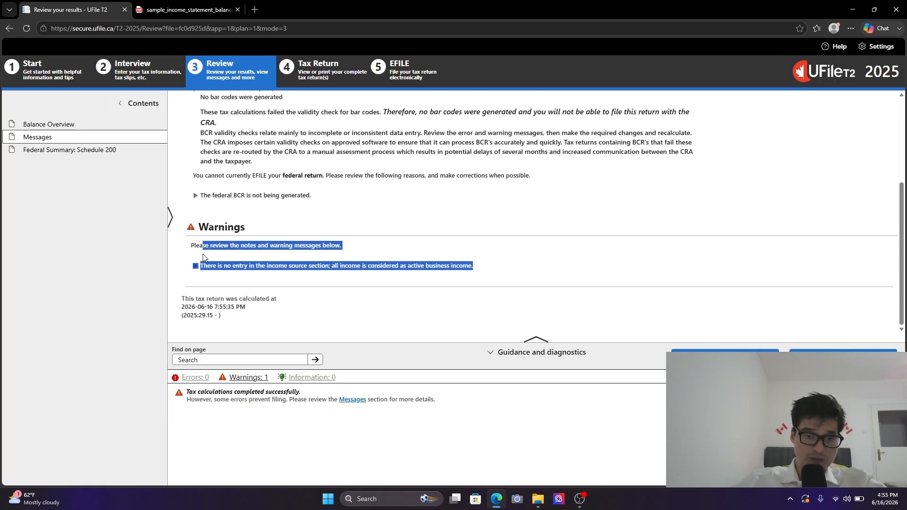
pyautogui.click(302, 243)
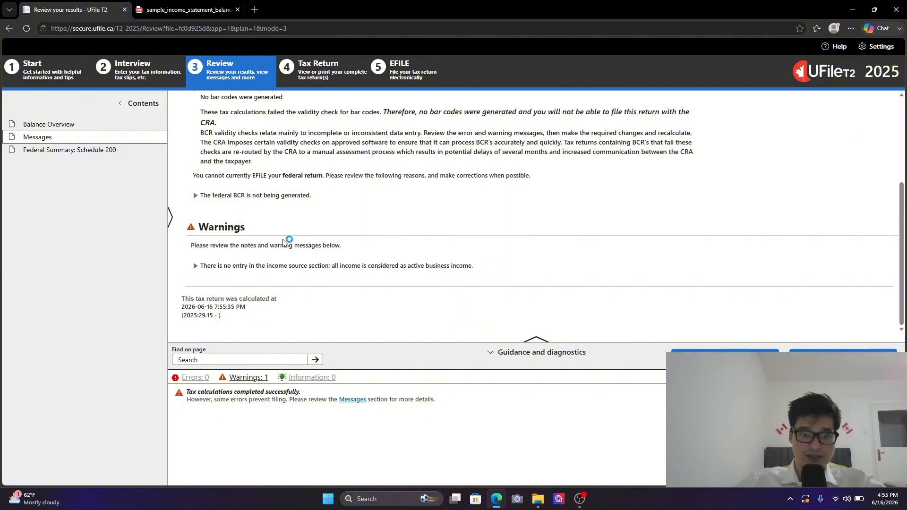
pyautogui.moveTo(195, 246); pyautogui.dragTo(443, 288)
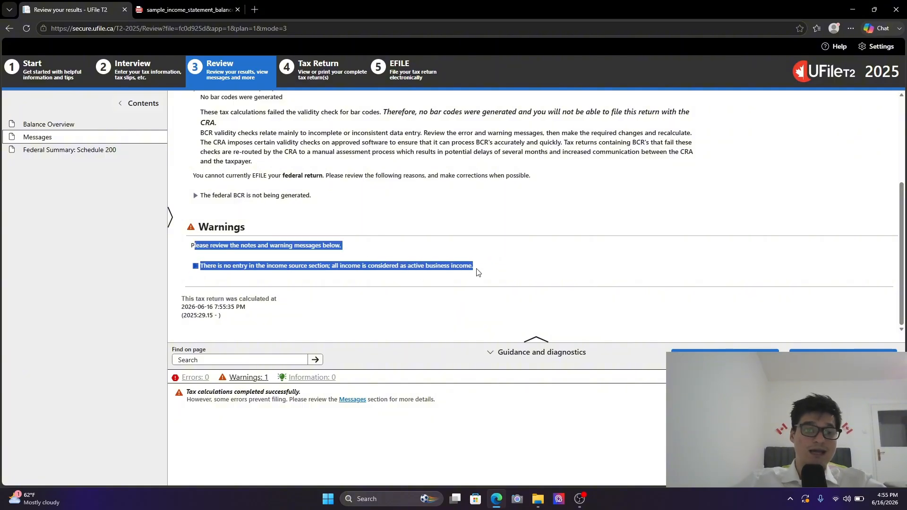
pyautogui.click(418, 252)
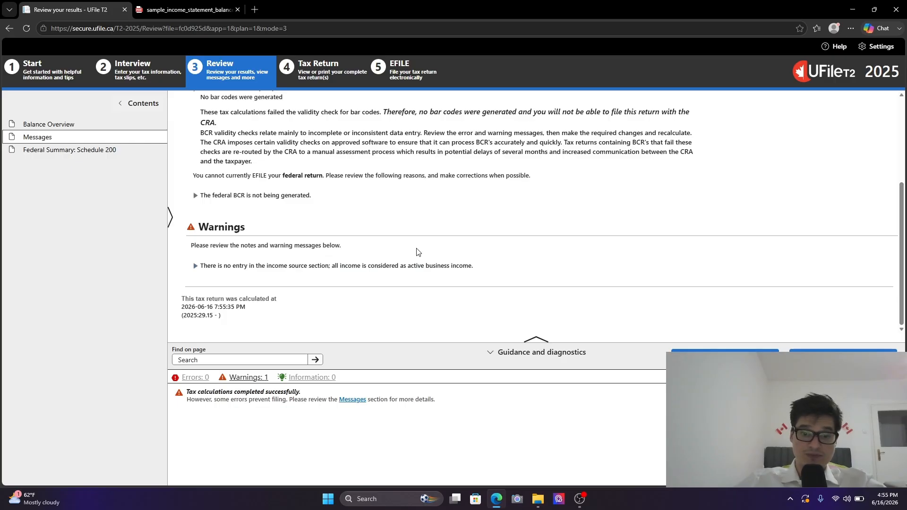
pyautogui.moveTo(493, 277); pyautogui.dragTo(219, 245)
pyautogui.click(609, 269)
pyautogui.scroll(3, 613, 269)
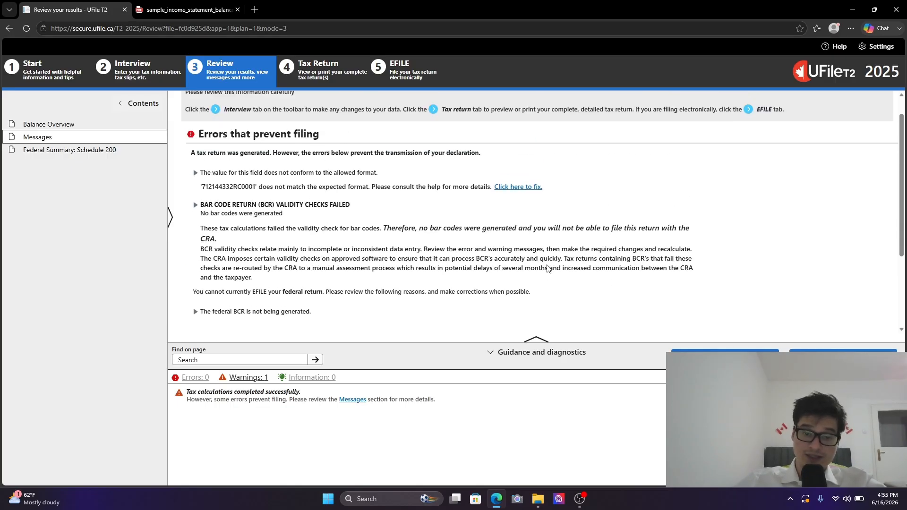
pyautogui.scroll(1, 547, 268)
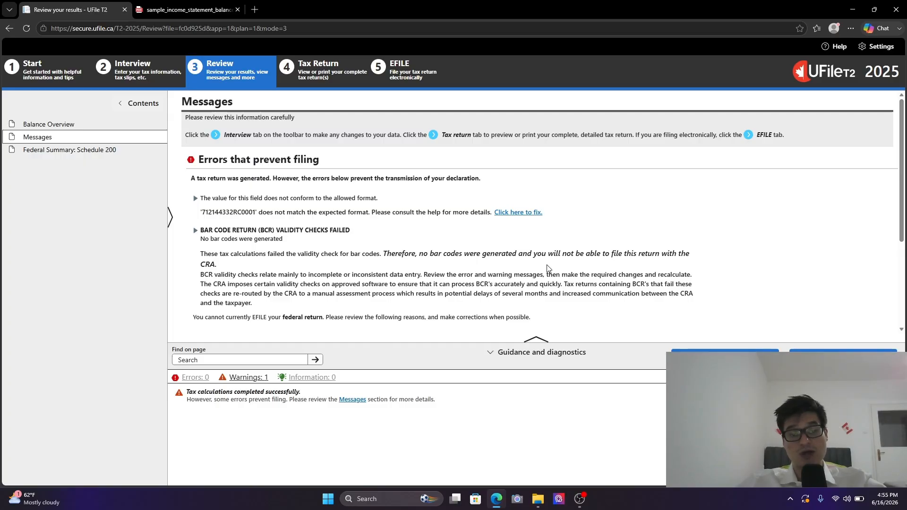